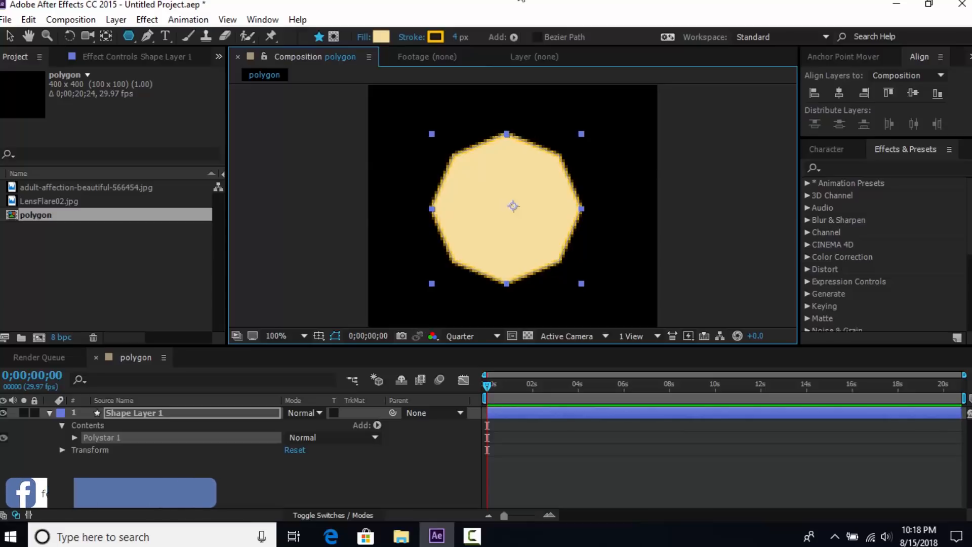
# - Set the polygon shape's stroke width to 3 px and switch to the Selection tool
pyautogui.click(458, 37)
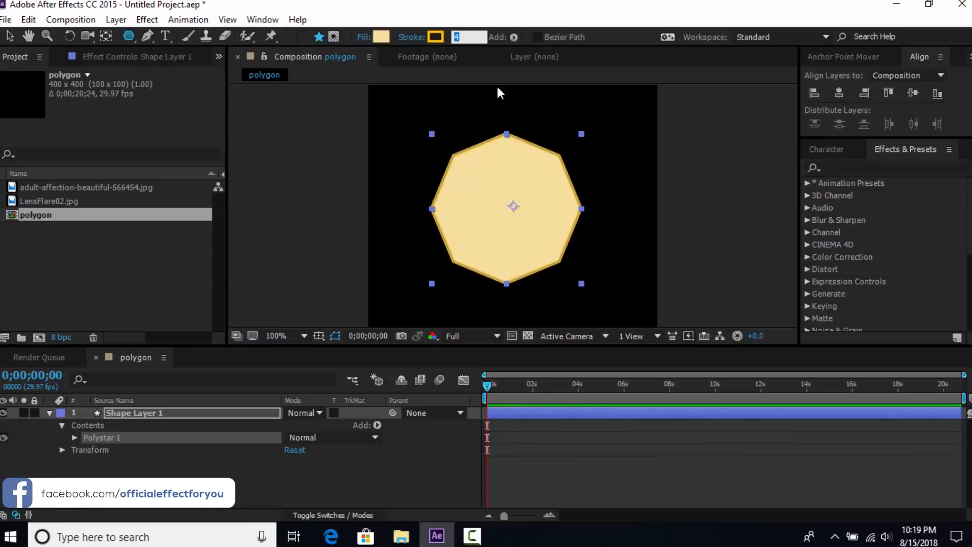
pyautogui.write('3')
pyautogui.press('Return')
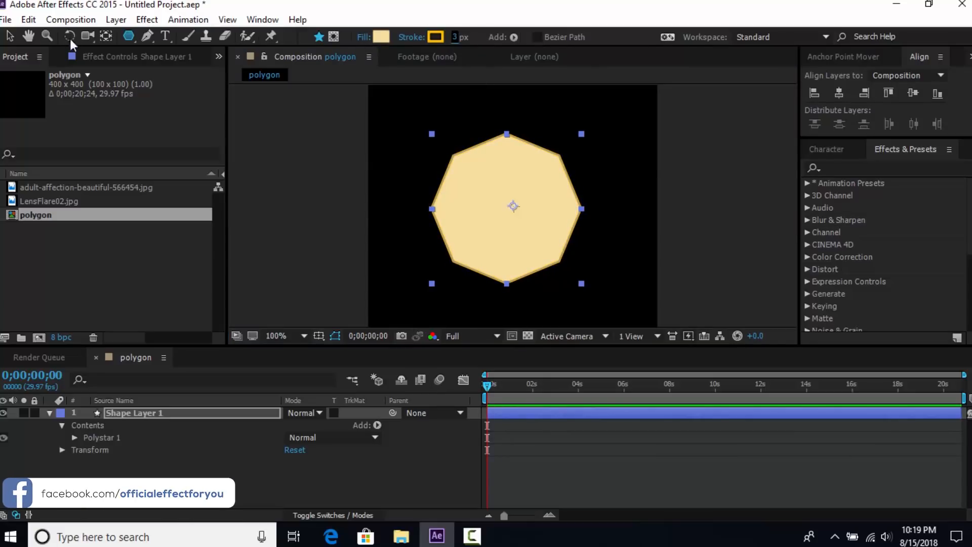
pyautogui.click(10, 38)
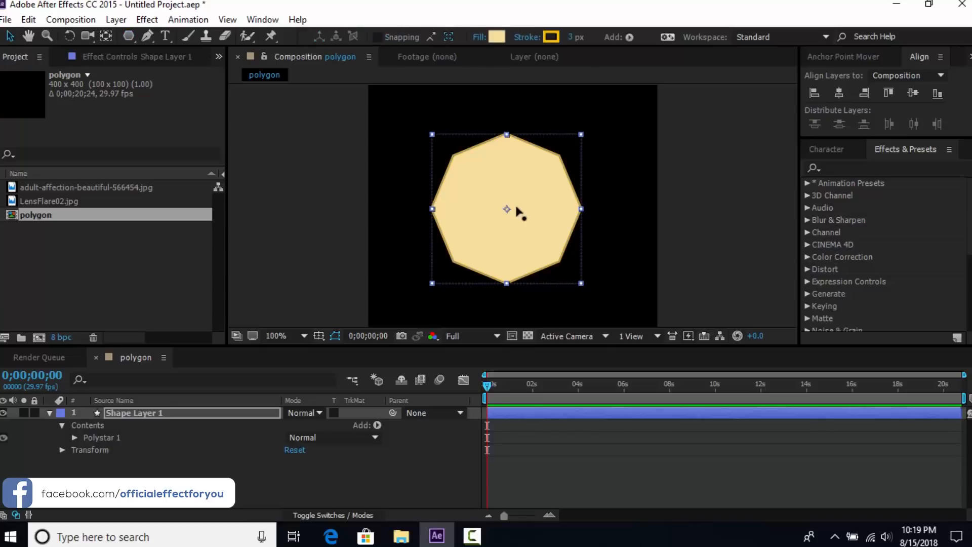
# - Check the polygon's fill colour, then deselect the shape and collapse its layer properties
pyautogui.click(497, 36)
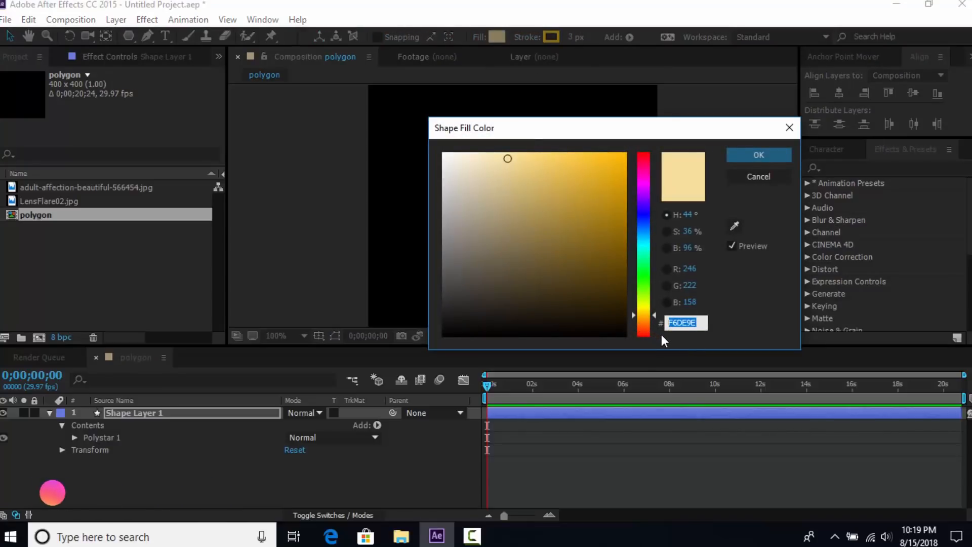
pyautogui.click(765, 155)
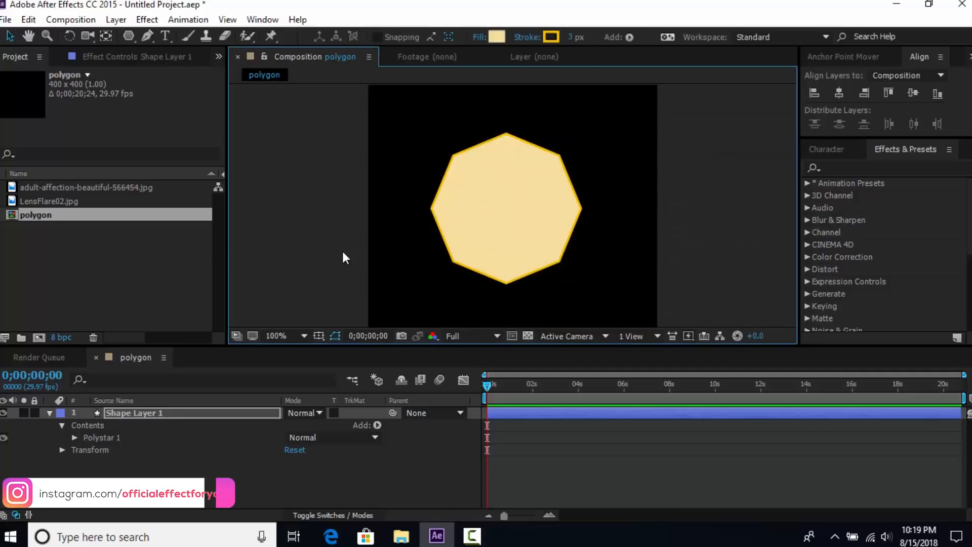
pyautogui.click(342, 252)
pyautogui.click(50, 413)
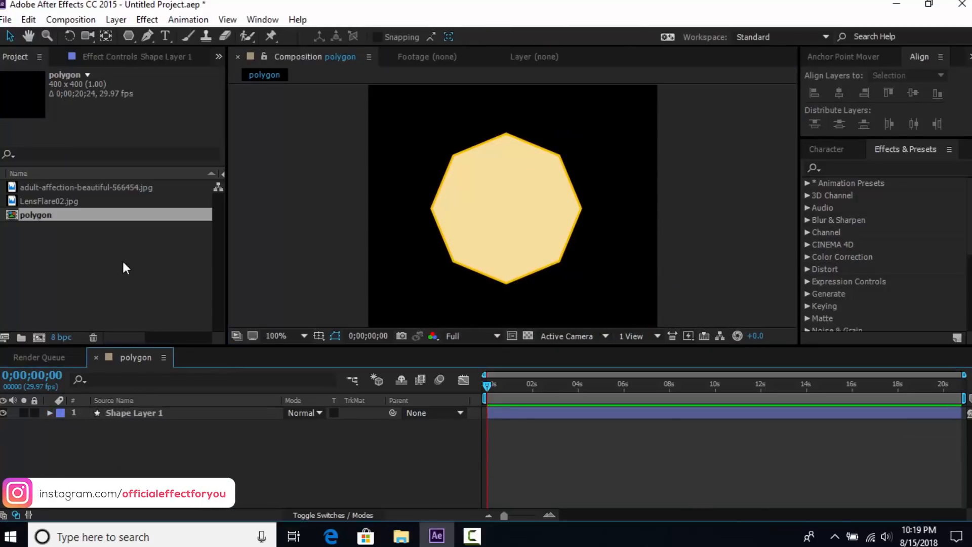
# - Create a new composition named "scene 1" with a size of 1920 × 1080 px
pyautogui.click(123, 280)
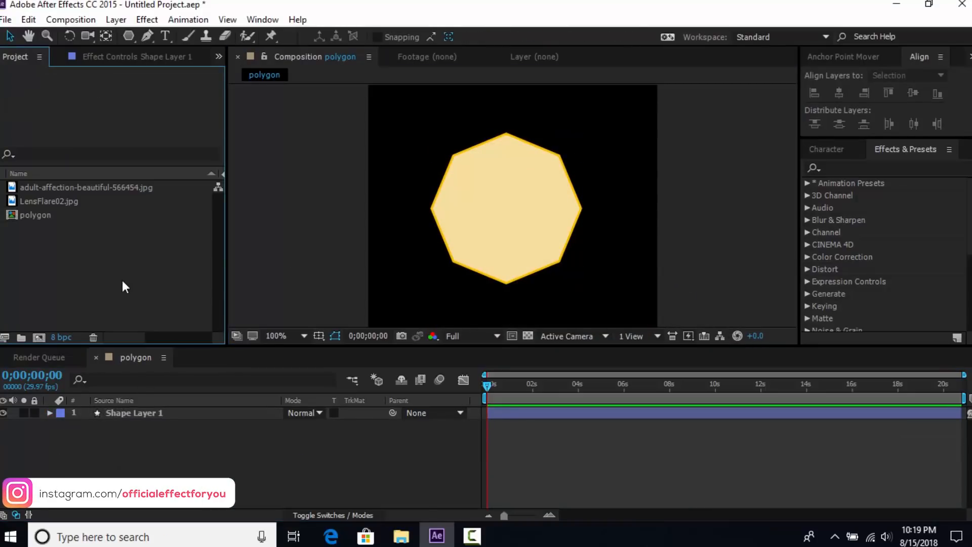
pyautogui.click(39, 337)
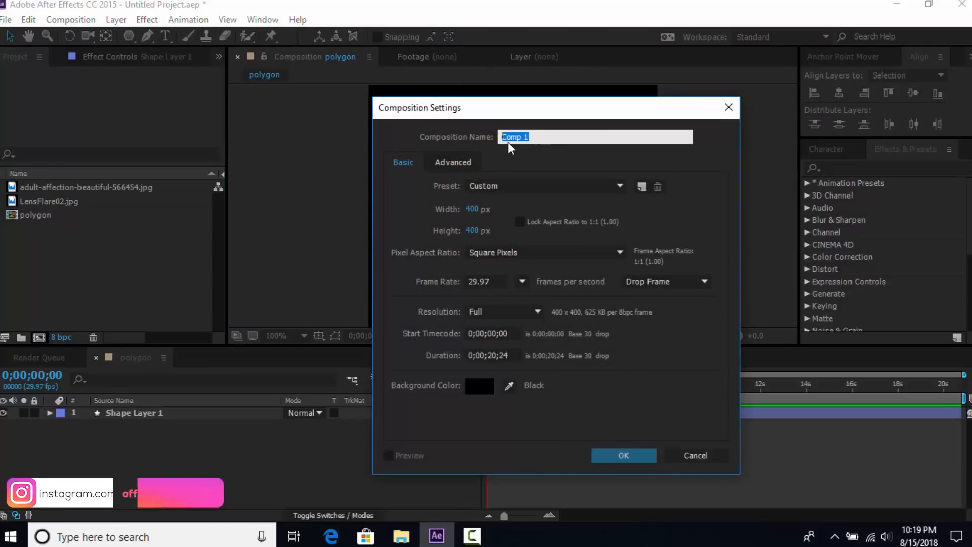
pyautogui.write('scene')
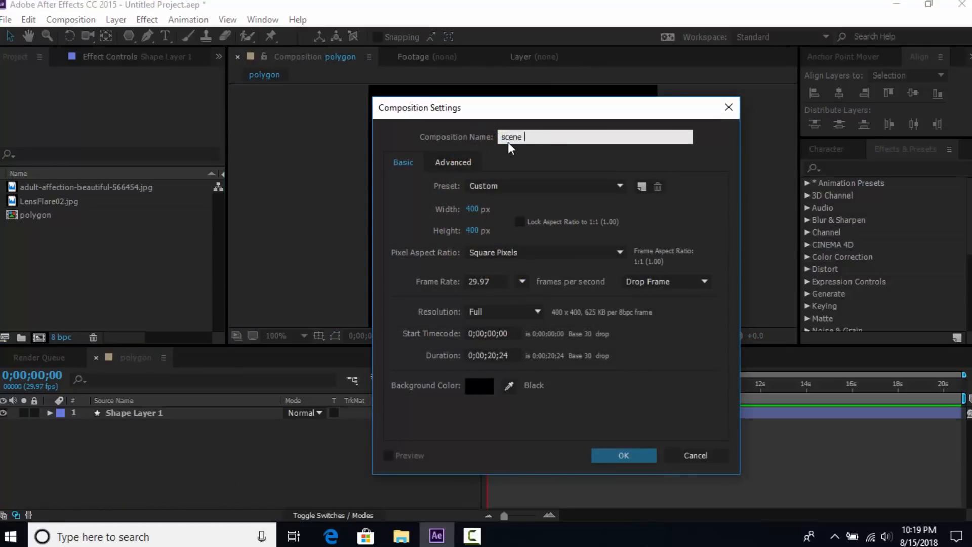
pyautogui.click(472, 209)
pyautogui.write('190')
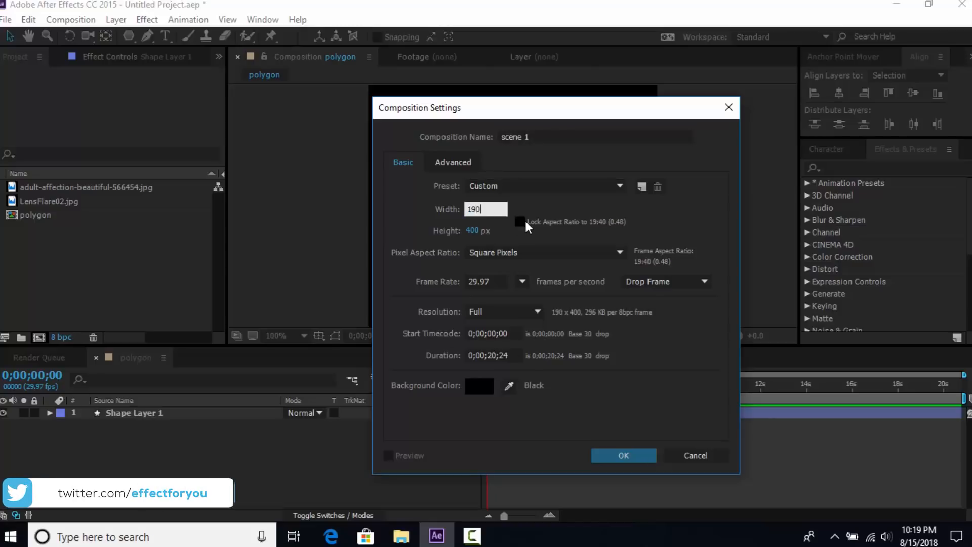
pyautogui.write('0')
pyautogui.press('Tab')
pyautogui.write('1080')
pyautogui.press('Return')
# - Add the polygon composition to scene 1 as a layer and hide that layer
pyautogui.moveTo(35, 214); pyautogui.dragTo(237, 457)
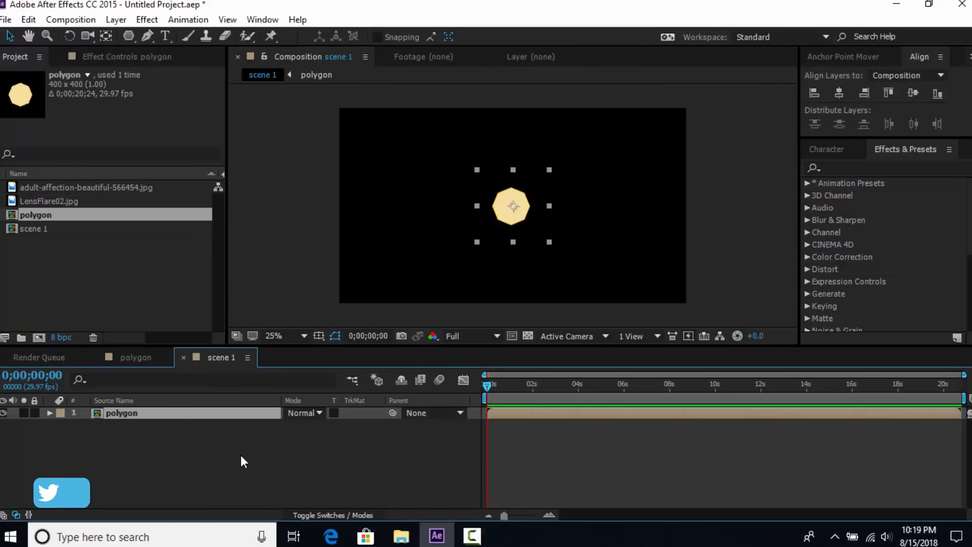
pyautogui.click(241, 454)
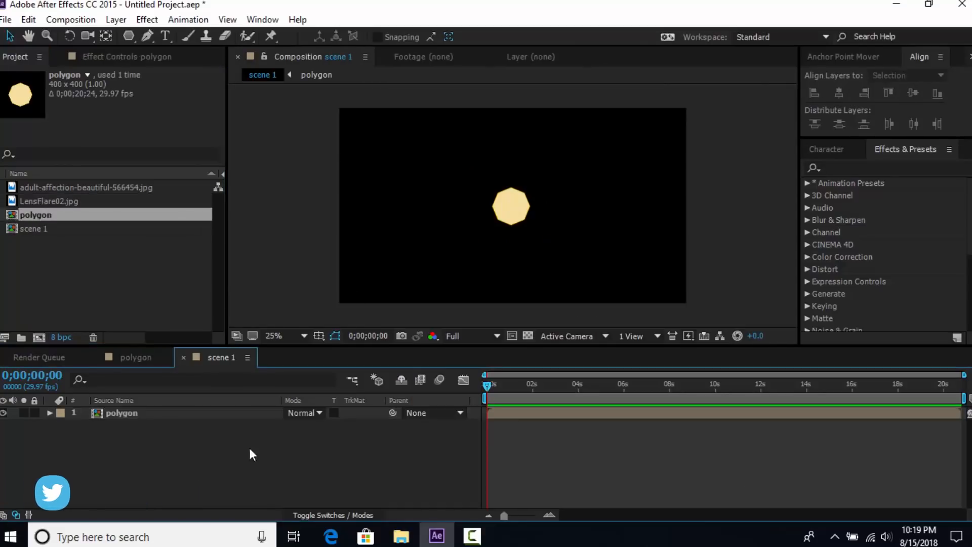
pyautogui.click(3, 413)
# - Add a white 1920 × 1080 px solid named "particle" to scene 1
pyautogui.rightClick(360, 437)
pyautogui.moveTo(405, 296)
pyautogui.click(581, 336)
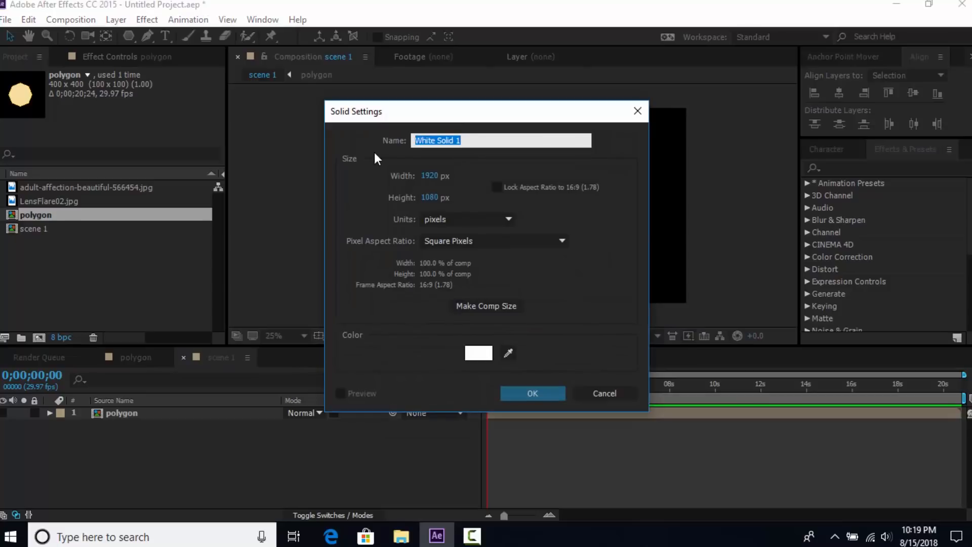
pyautogui.write('particle')
pyautogui.click(543, 394)
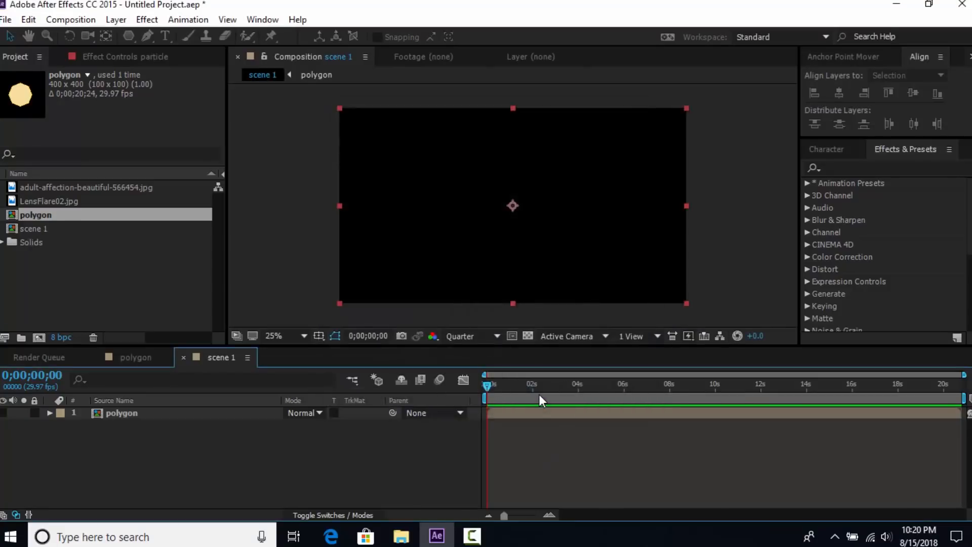
# - Find the CC Particle World effect and apply it to the particle solid
pyautogui.click(860, 165)
pyautogui.write('cc par')
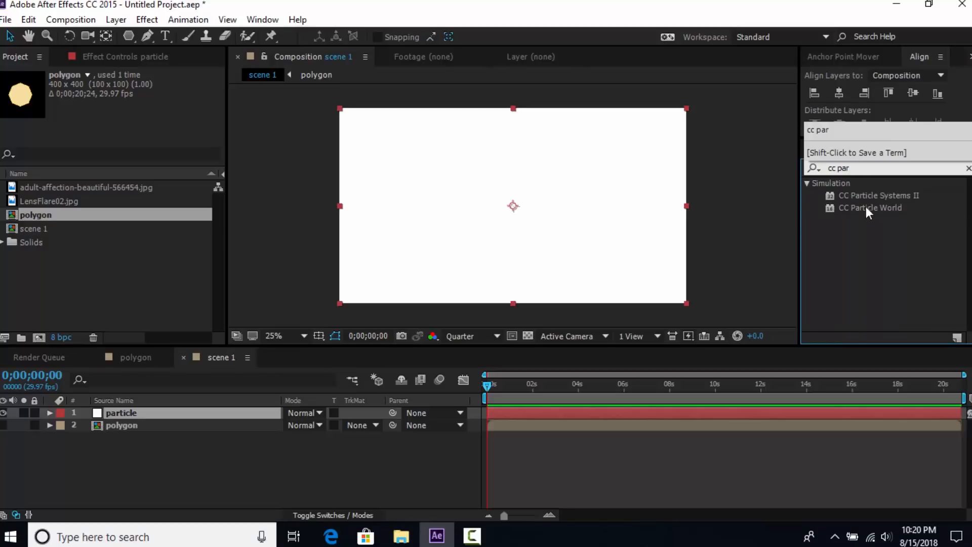
pyautogui.moveTo(865, 207); pyautogui.dragTo(499, 245)
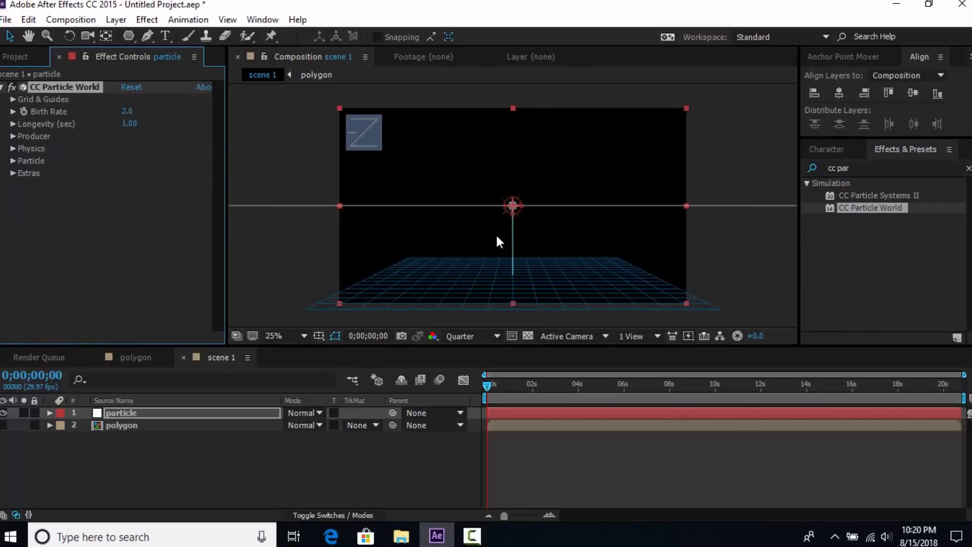
# - Set the CC Particle World birth rate to 0.2 and longevity to 4 seconds
pyautogui.click(126, 110)
pyautogui.write('0.2')
pyautogui.press('Return')
pyautogui.click(127, 123)
pyautogui.write('4')
pyautogui.press('Return')
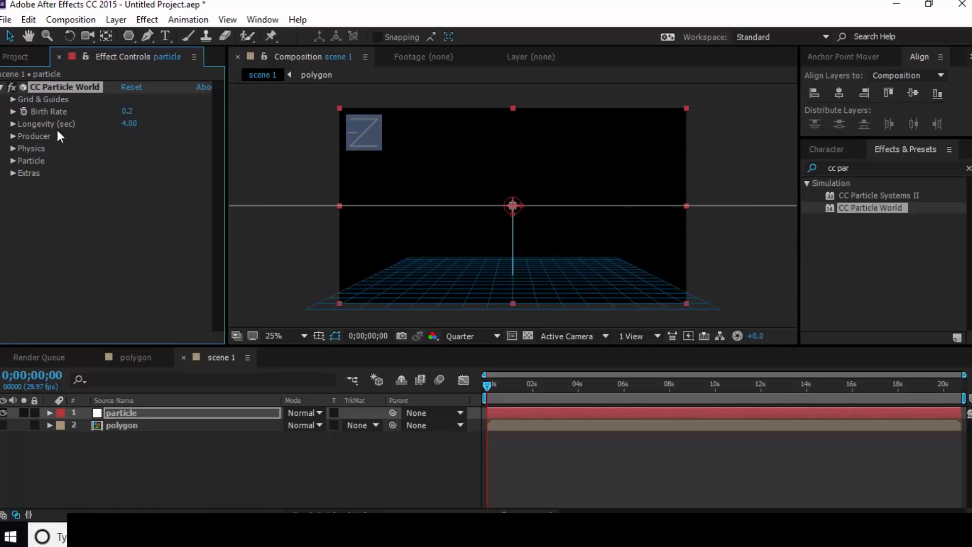
# - Set the producer's Radius X to 0.945 and preview the particles at 0;00;03;01
pyautogui.click(12, 136)
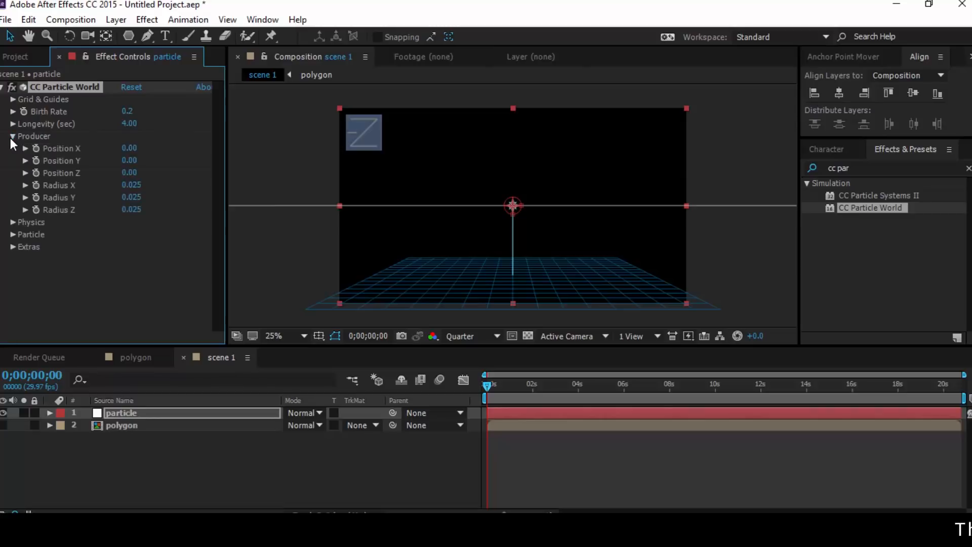
pyautogui.click(130, 185)
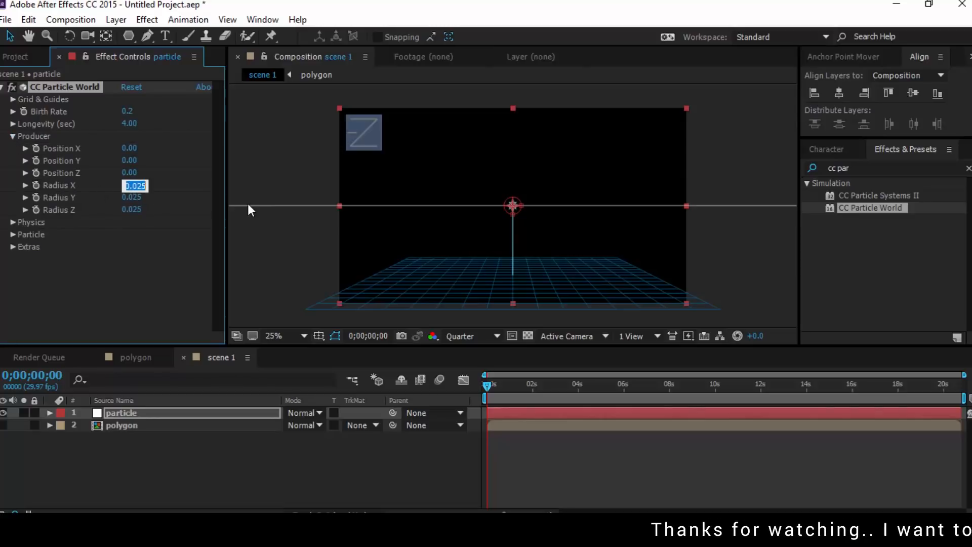
pyautogui.write('.945')
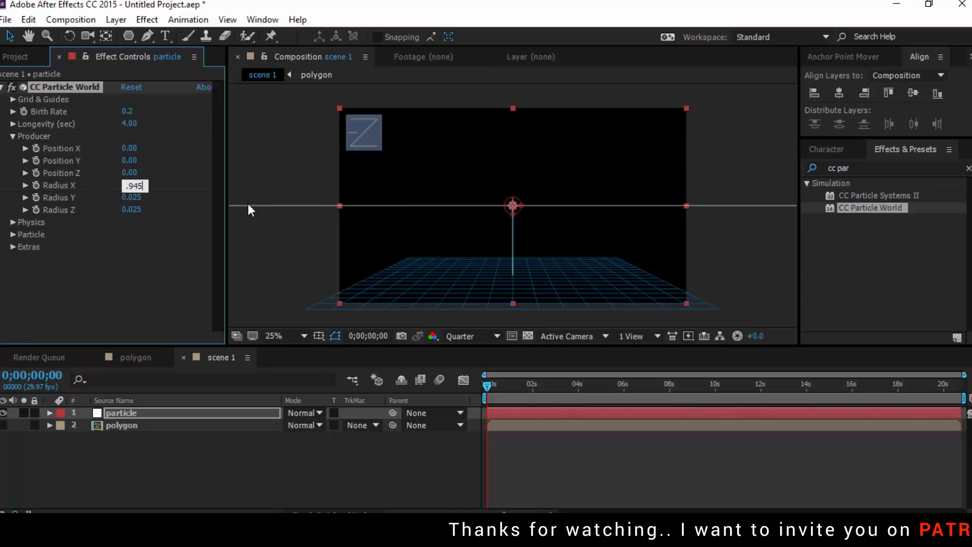
pyautogui.press('Return')
pyautogui.click(556, 386)
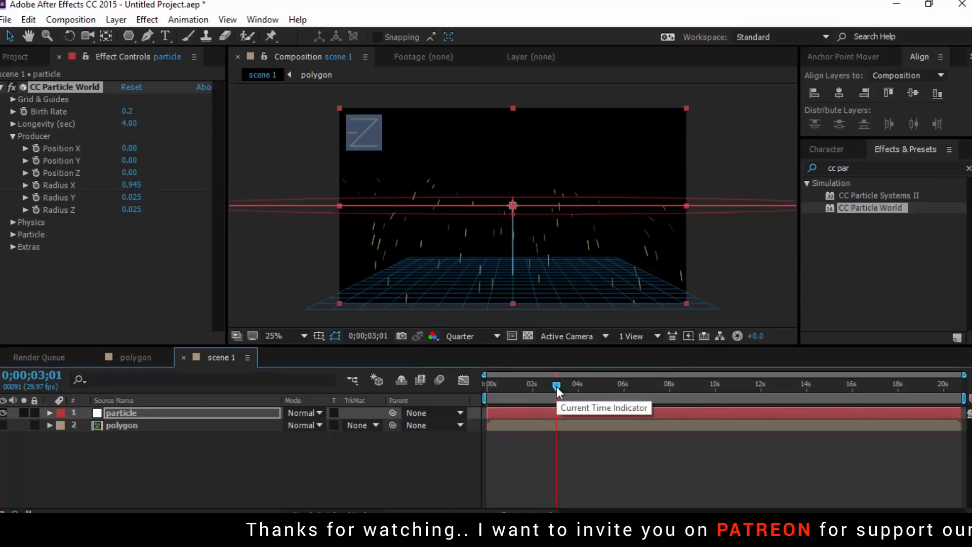
# - Set the producer's Radius Y to 0.800 and Radius Z to 0.945, then collapse the Producer group
pyautogui.click(131, 198)
pyautogui.write('.')
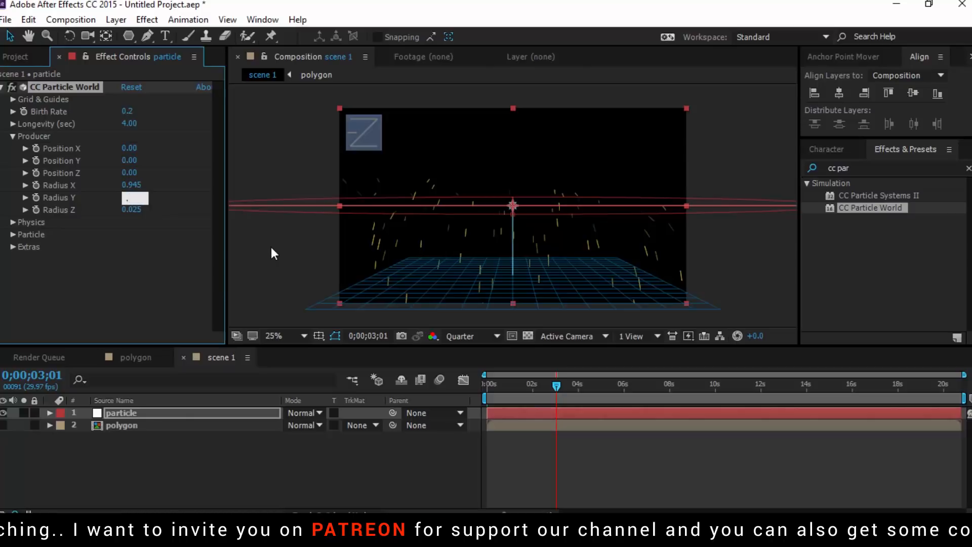
pyautogui.write('800')
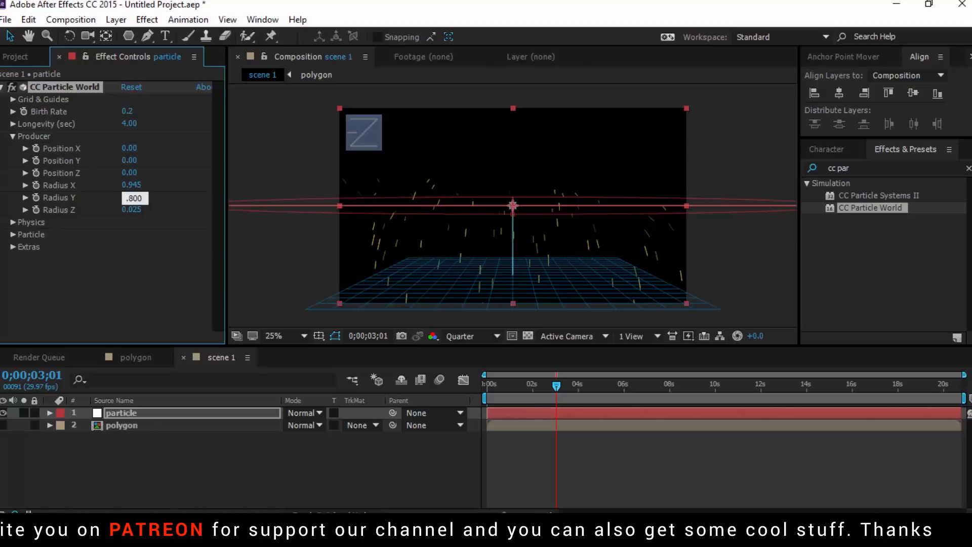
pyautogui.click(132, 246)
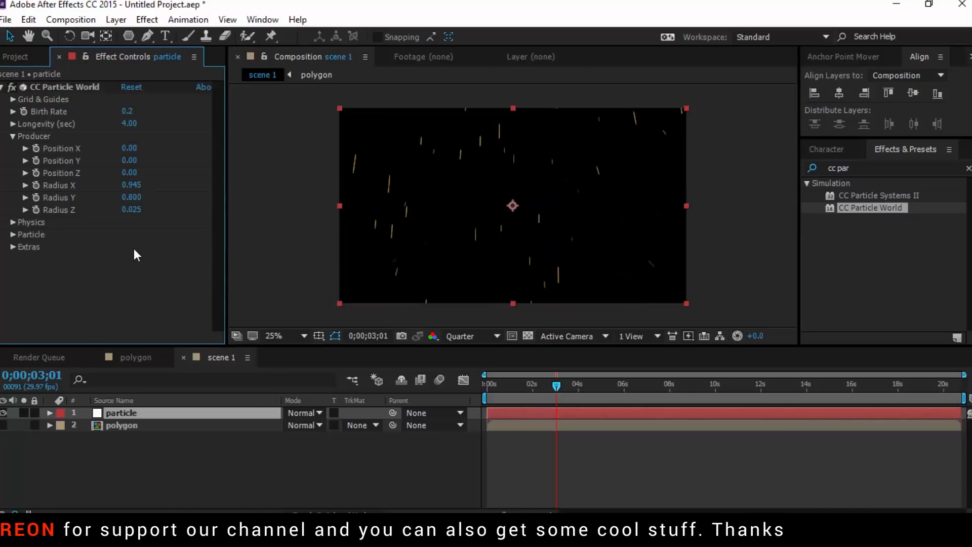
pyautogui.click(138, 213)
pyautogui.write('.9')
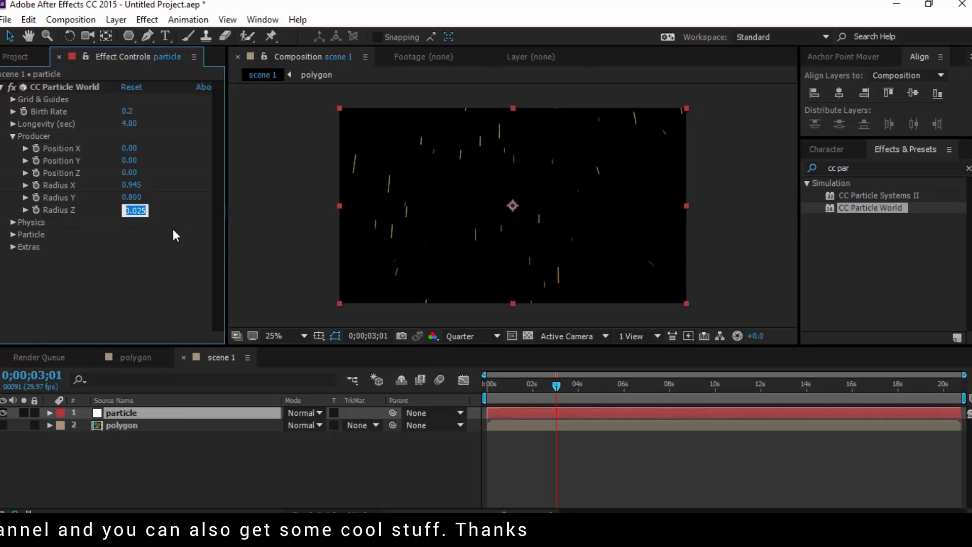
pyautogui.write('45')
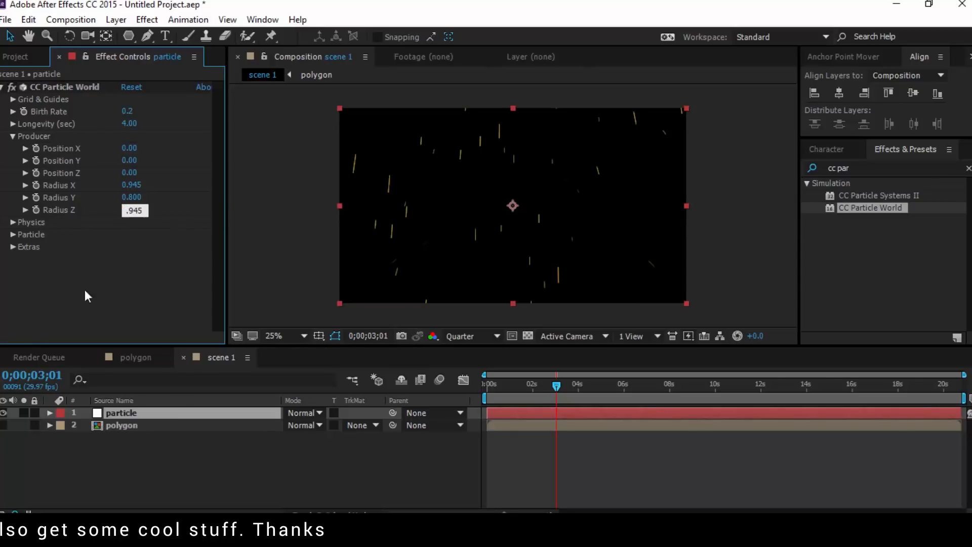
pyautogui.click(154, 275)
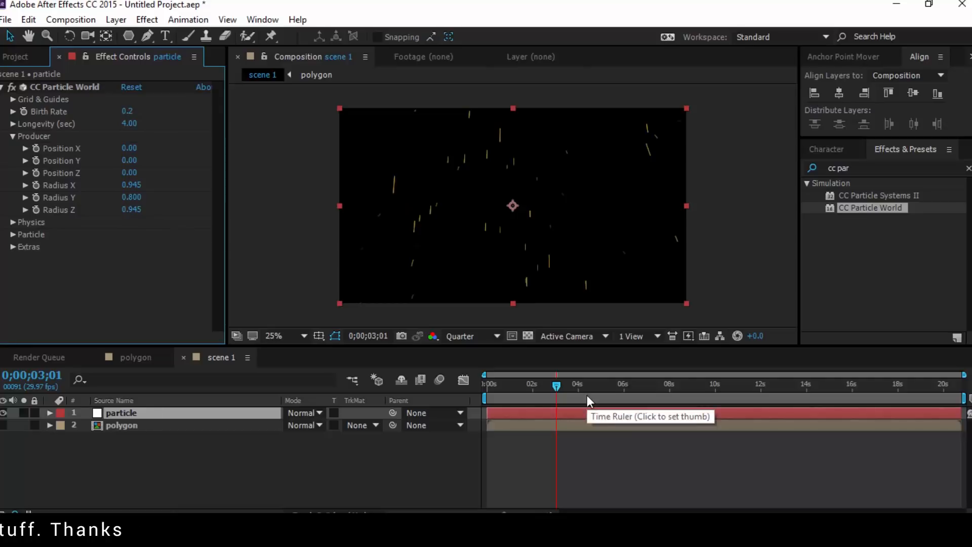
pyautogui.click(15, 135)
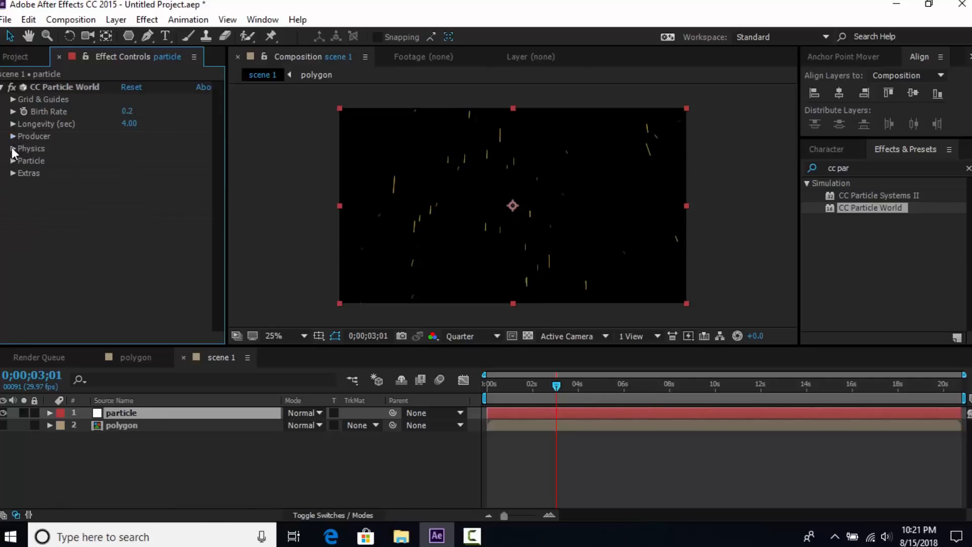
# - Set the particle physics animation to Viscouse with a velocity of 0.05
pyautogui.click(12, 147)
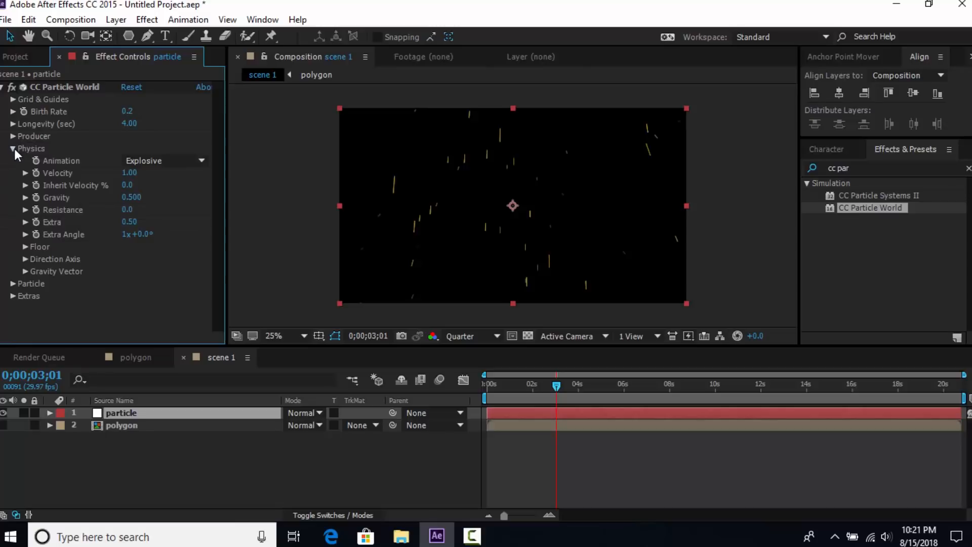
pyautogui.click(181, 160)
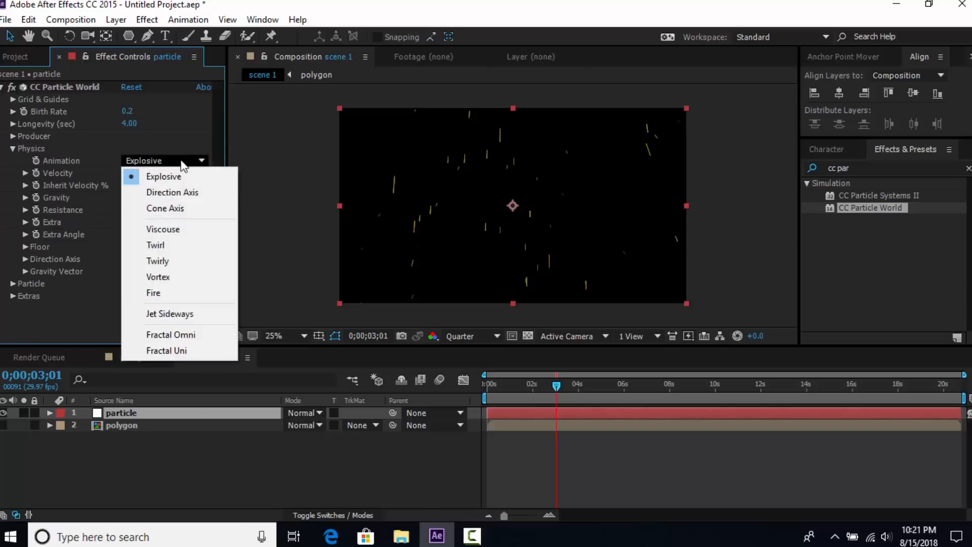
pyautogui.click(168, 230)
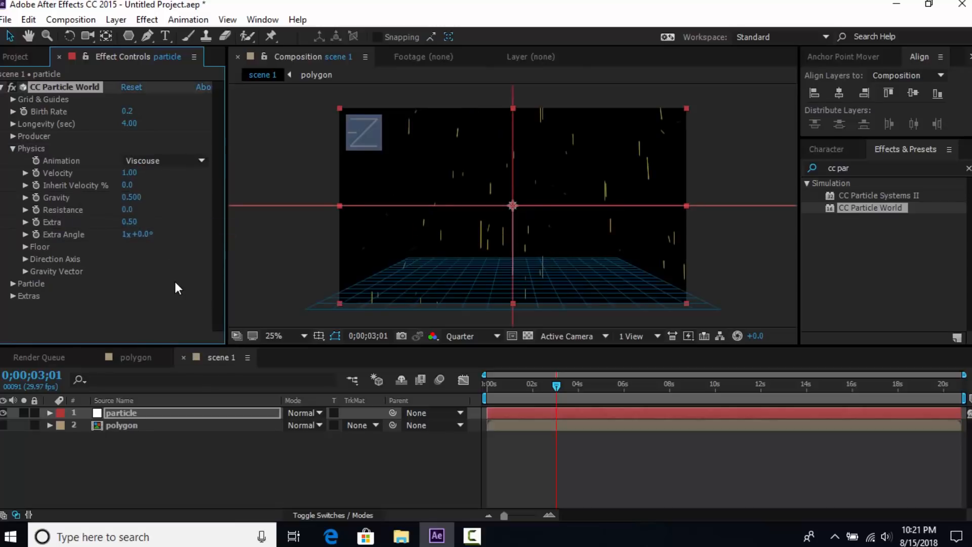
pyautogui.click(126, 173)
pyautogui.write('0.05')
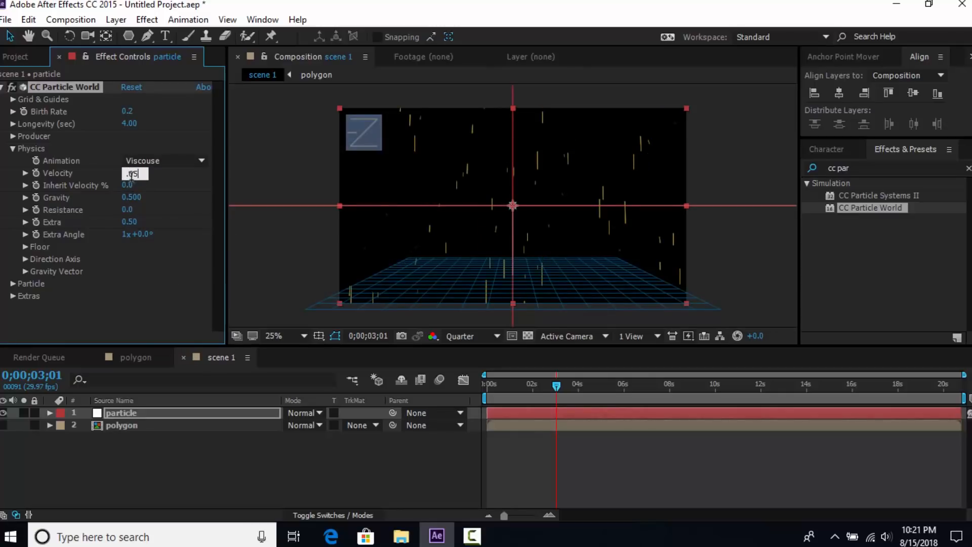
pyautogui.press('Return')
# - Set the physics Gravity, Extra and Extra Angle values to 0, then collapse the Physics group
pyautogui.click(131, 197)
pyautogui.write('0')
pyautogui.press('Return')
pyautogui.click(129, 222)
pyautogui.write('0')
pyautogui.press('Return')
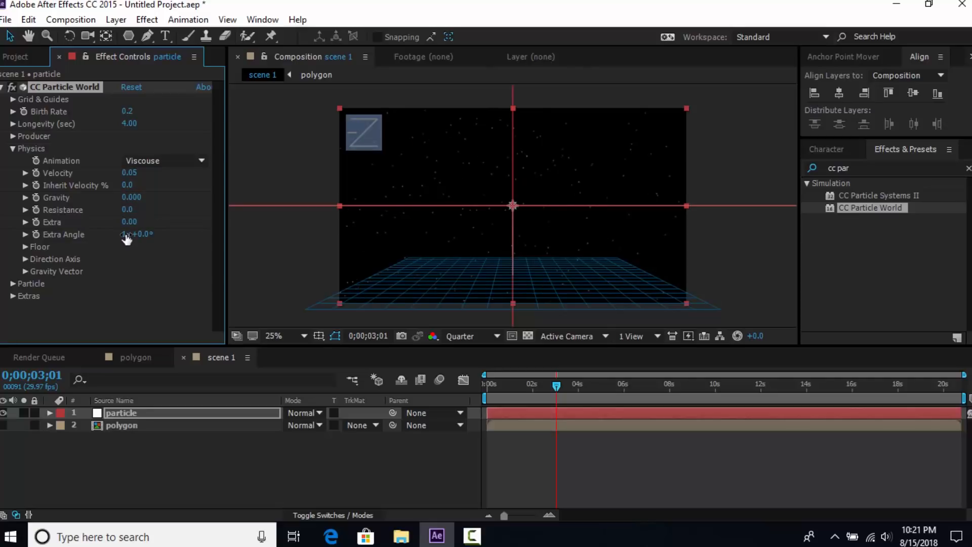
pyautogui.click(125, 233)
pyautogui.write('0')
pyautogui.press('Return')
pyautogui.click(13, 151)
# - Set the CC Particle World particle type to Textured Disc with the polygon layer as its texture layer
pyautogui.click(14, 162)
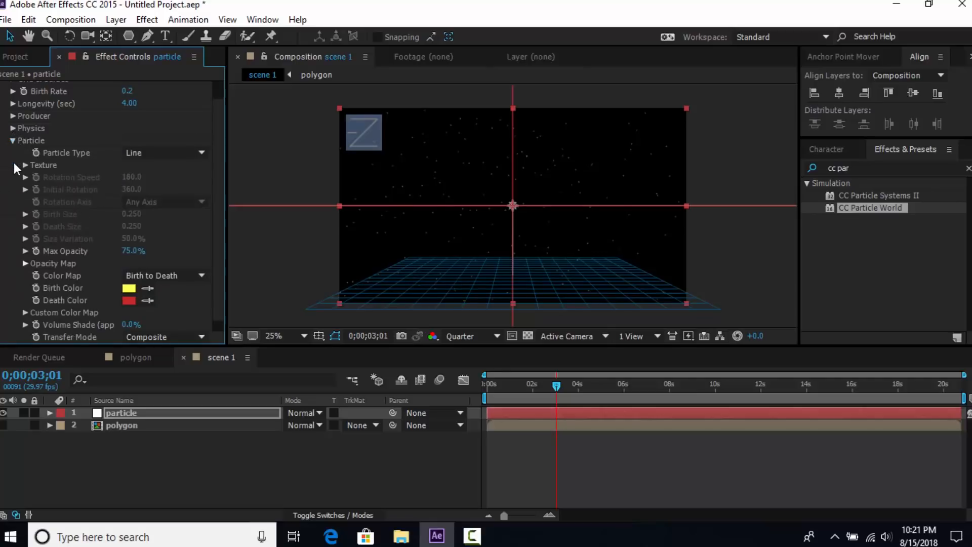
pyautogui.click(197, 159)
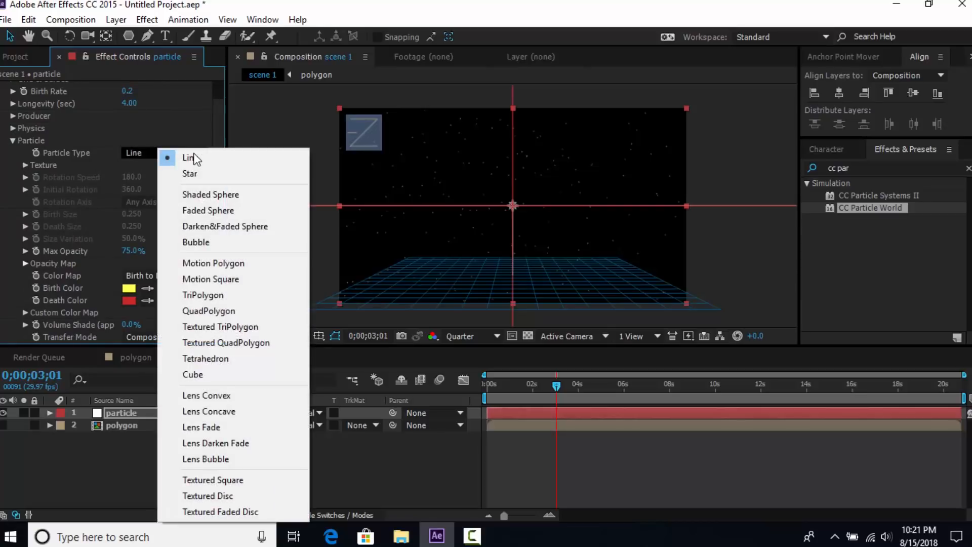
pyautogui.click(221, 495)
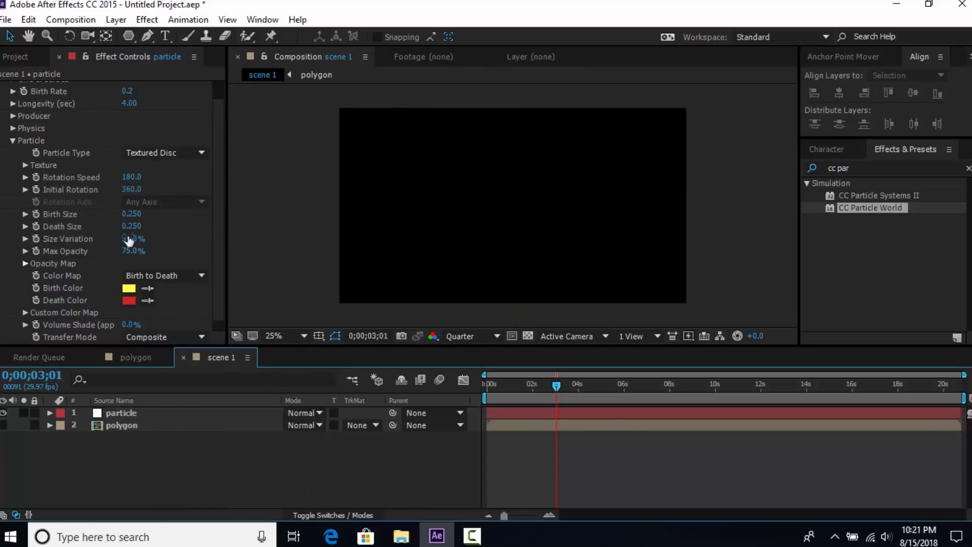
pyautogui.click(42, 165)
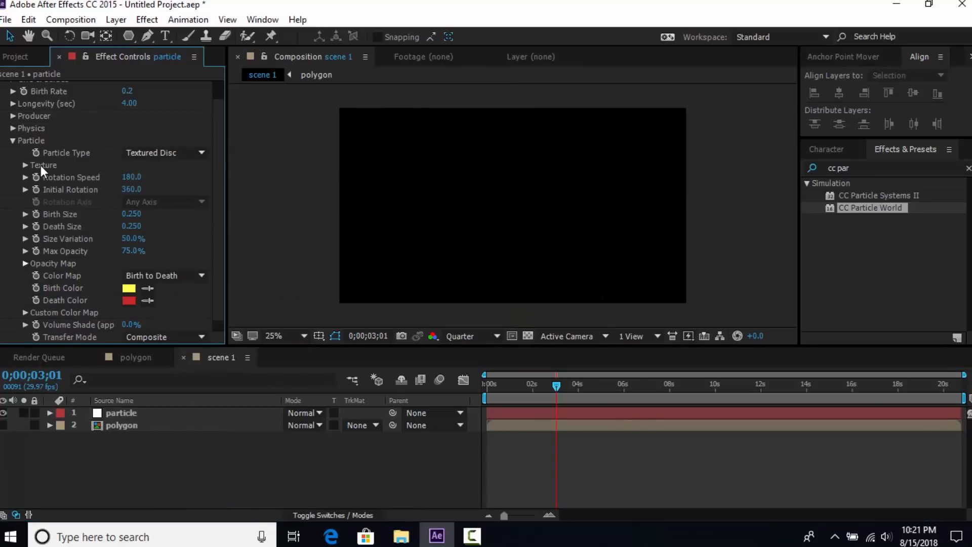
pyautogui.click(25, 165)
pyautogui.click(167, 177)
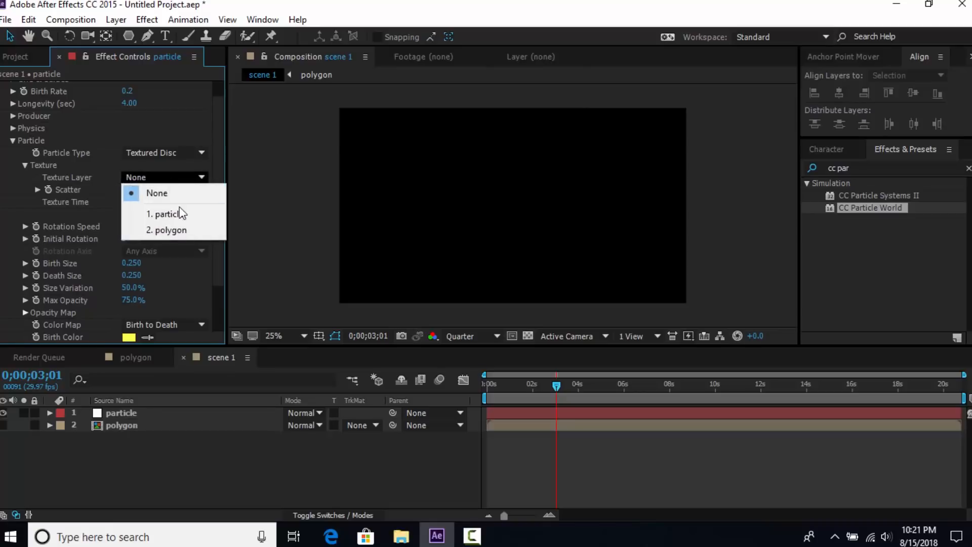
pyautogui.click(167, 230)
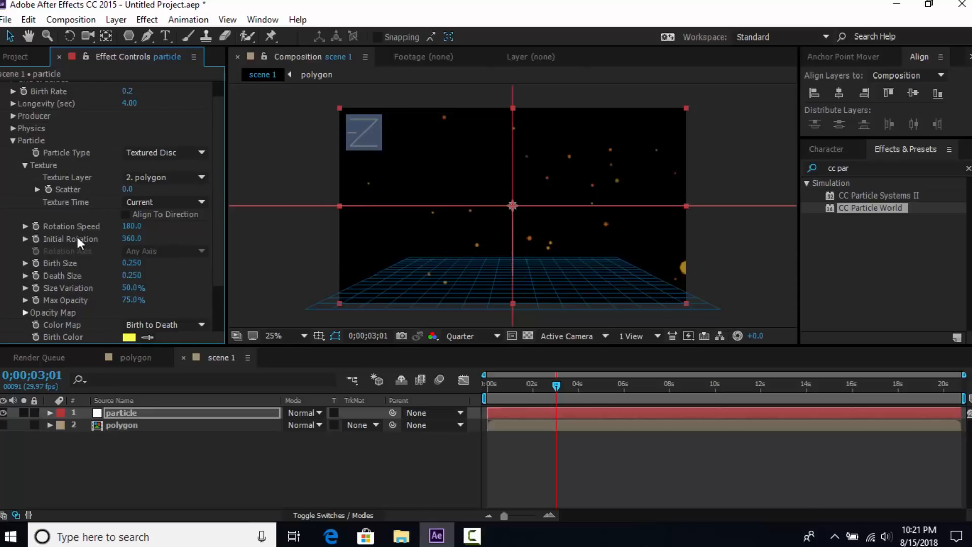
# - Set the particles' Rotation Speed to 30 and both Birth Size and Death Size to 1
pyautogui.click(133, 227)
pyautogui.write('30')
pyautogui.press('Return')
pyautogui.click(138, 262)
pyautogui.write('1')
pyautogui.press('Return')
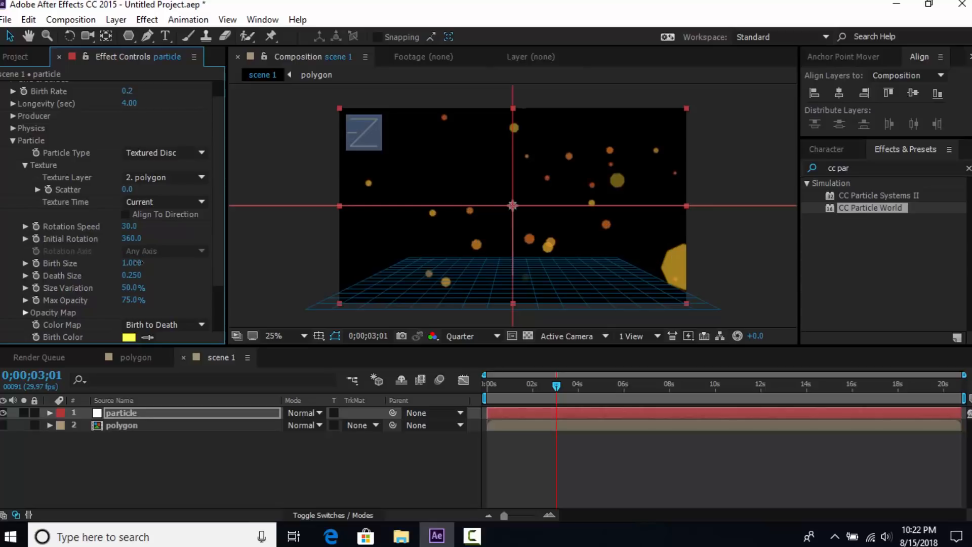
pyautogui.click(136, 274)
pyautogui.write('1')
pyautogui.press('Return')
# - Set the particles' Size Variation and Max Opacity to 100%
pyautogui.click(132, 288)
pyautogui.write('100')
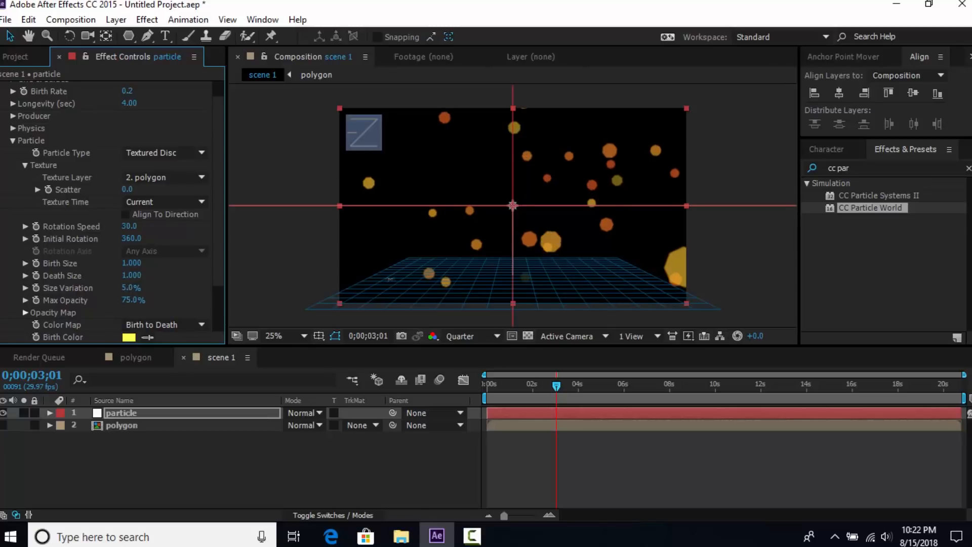
pyautogui.press('Return')
pyautogui.moveTo(197, 302); pyautogui.dragTo(415, 297)
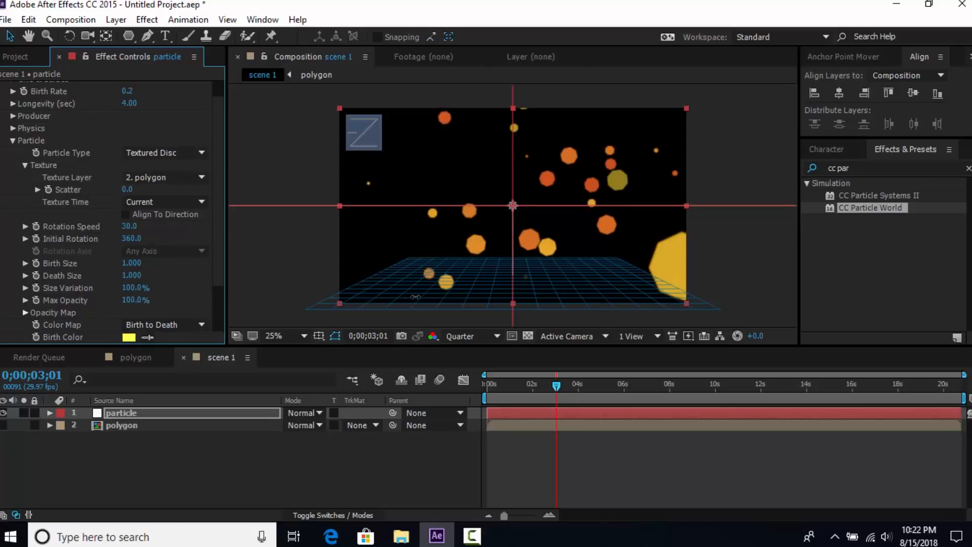
# - Redraw the particle Opacity Map as an uneven curve that lowers opacity over parts of the particle life, then collapse it
pyautogui.scroll(-2, 113, 287)
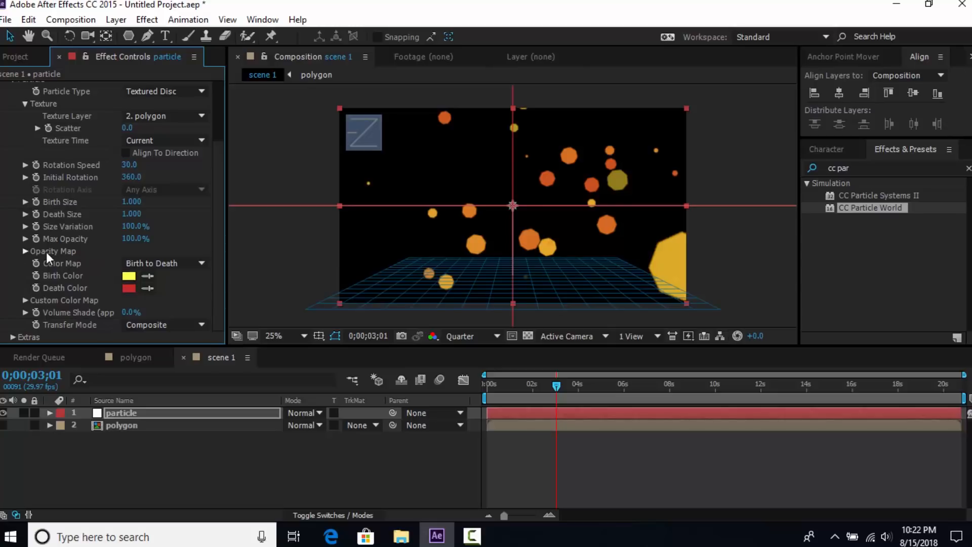
pyautogui.click(25, 252)
pyautogui.moveTo(43, 324)
pyautogui.mouseDown()
pyautogui.moveTo(62, 268)
pyautogui.moveTo(82, 258)
pyautogui.moveTo(119, 298)
pyautogui.moveTo(136, 285)
pyautogui.moveTo(152, 306)
pyautogui.moveTo(176, 299)
pyautogui.moveTo(208, 324)
pyautogui.mouseUp()
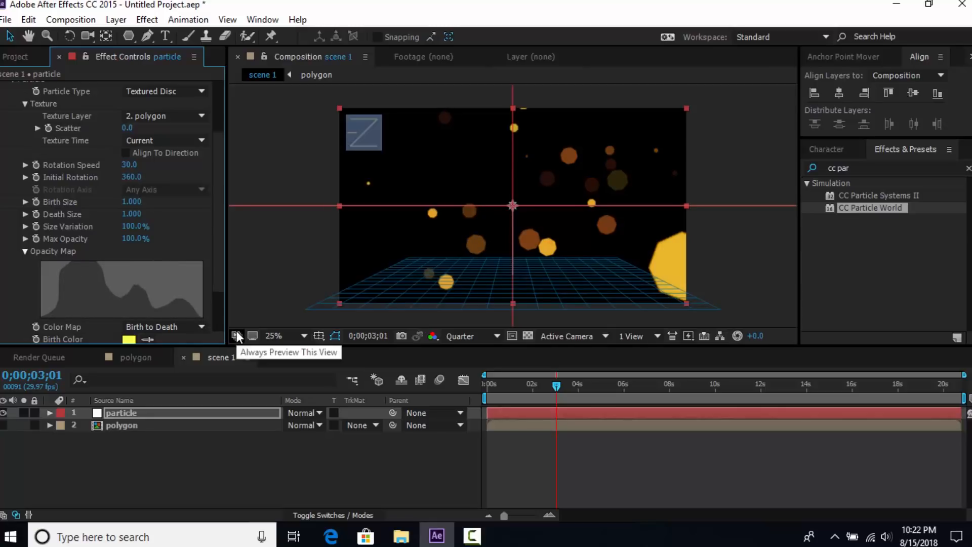
pyautogui.click(26, 251)
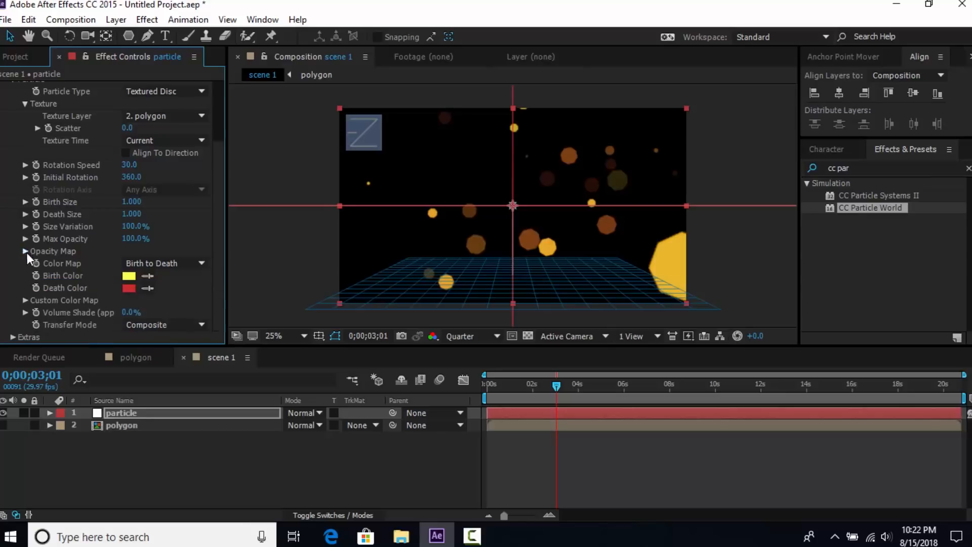
# - Set the particle Birth Color to F6DE9E
pyautogui.click(129, 276)
pyautogui.write('F6DE9E')
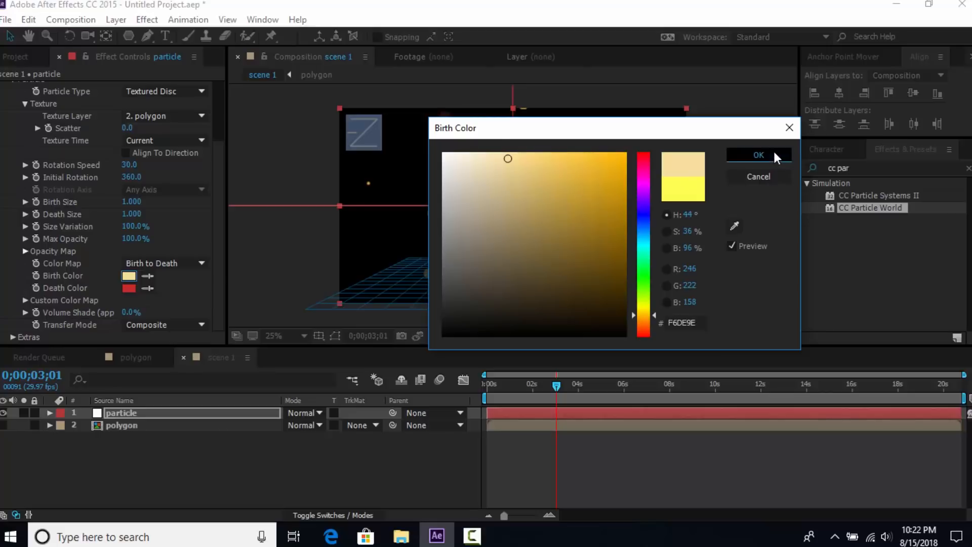
pyautogui.click(773, 153)
# - Set the particle Death Color to F8DB8E, then collapse the CC Particle World effect
pyautogui.click(129, 288)
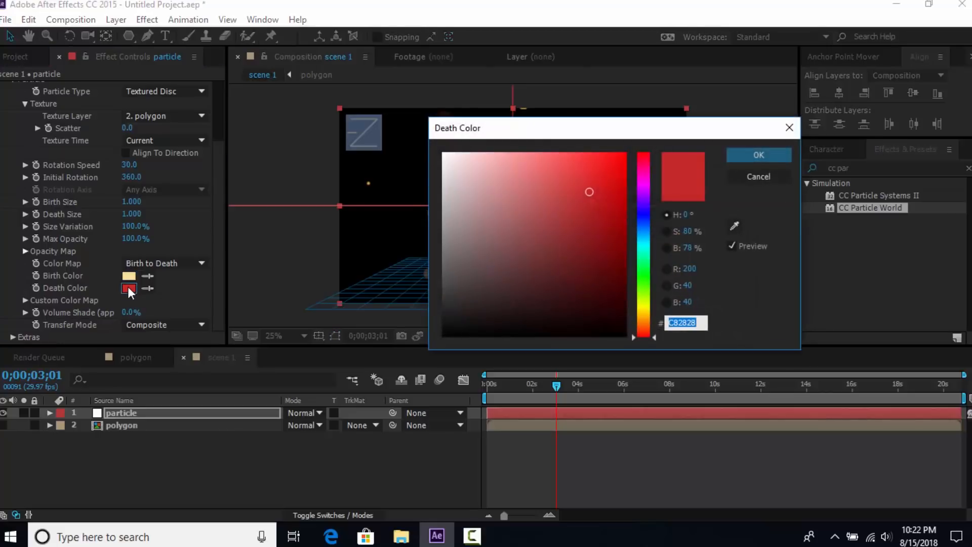
pyautogui.write('F6DE9E')
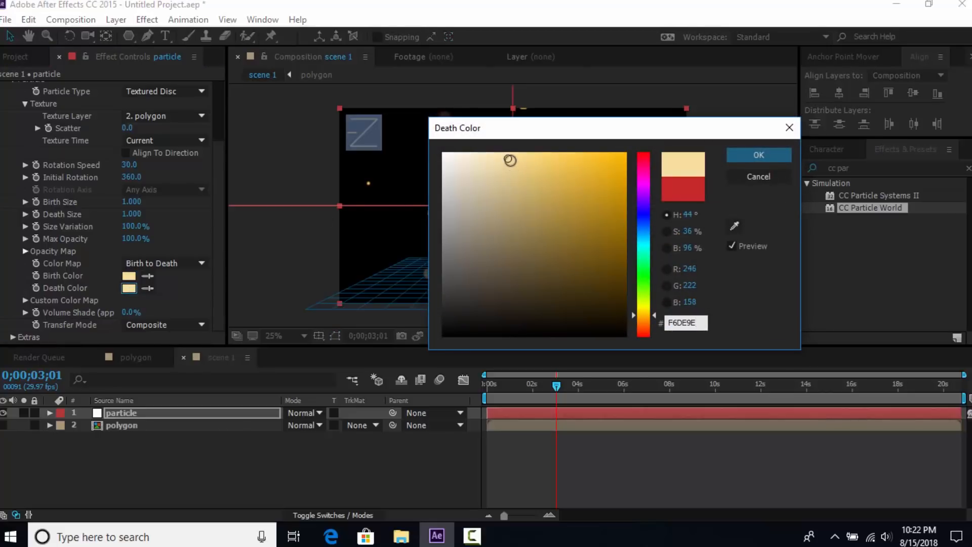
pyautogui.moveTo(509, 159); pyautogui.dragTo(520, 157)
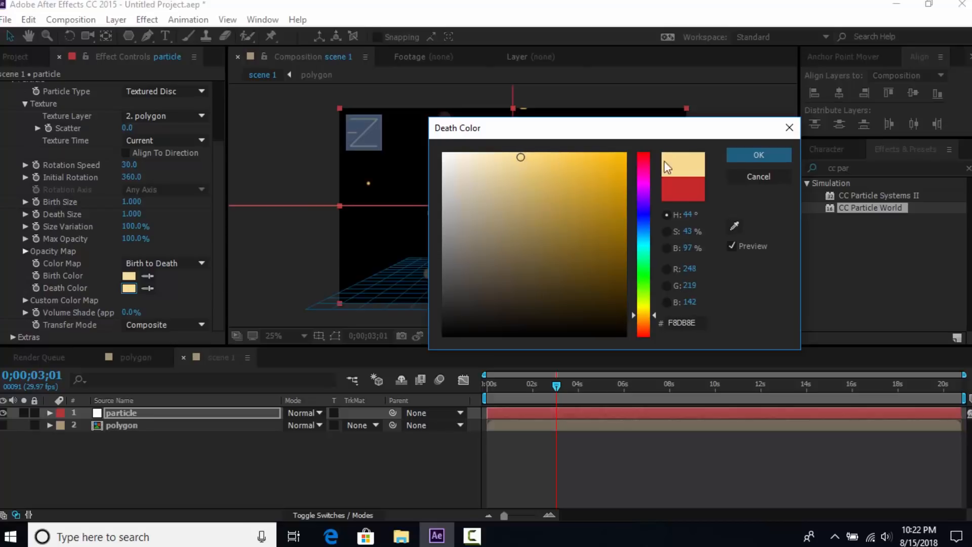
pyautogui.click(757, 156)
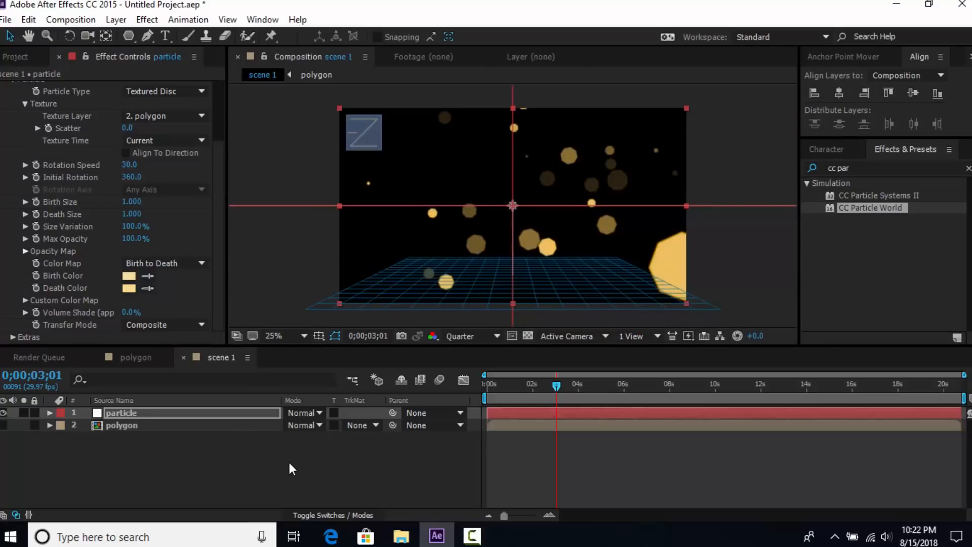
pyautogui.scroll(3, 30, 167)
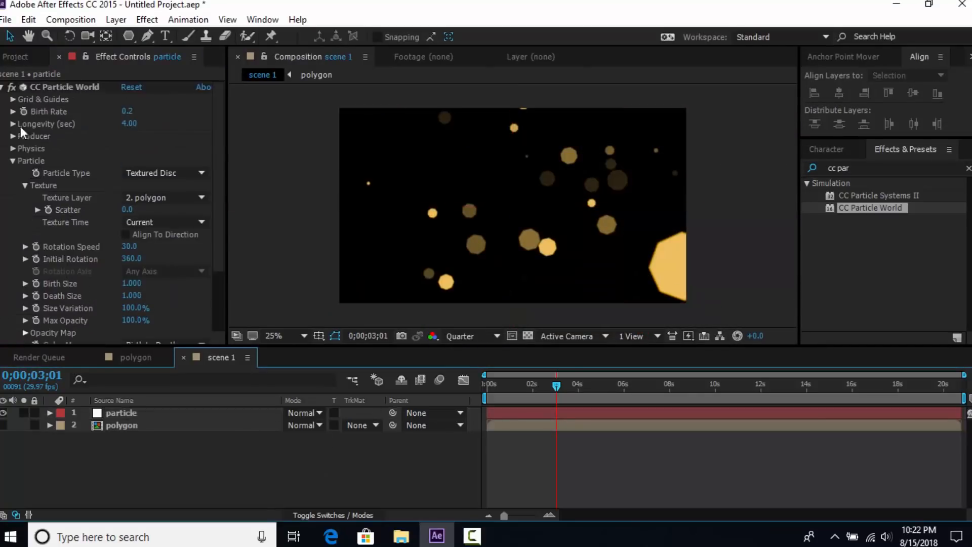
pyautogui.click(2, 87)
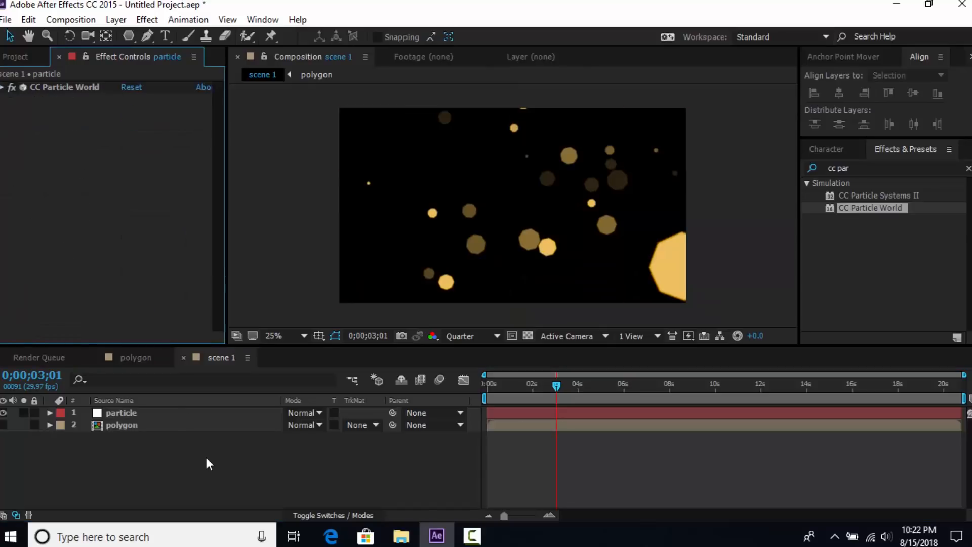
# - Duplicate the particle layer and apply the Fast Blur effect to the upper copy
pyautogui.click(186, 415)
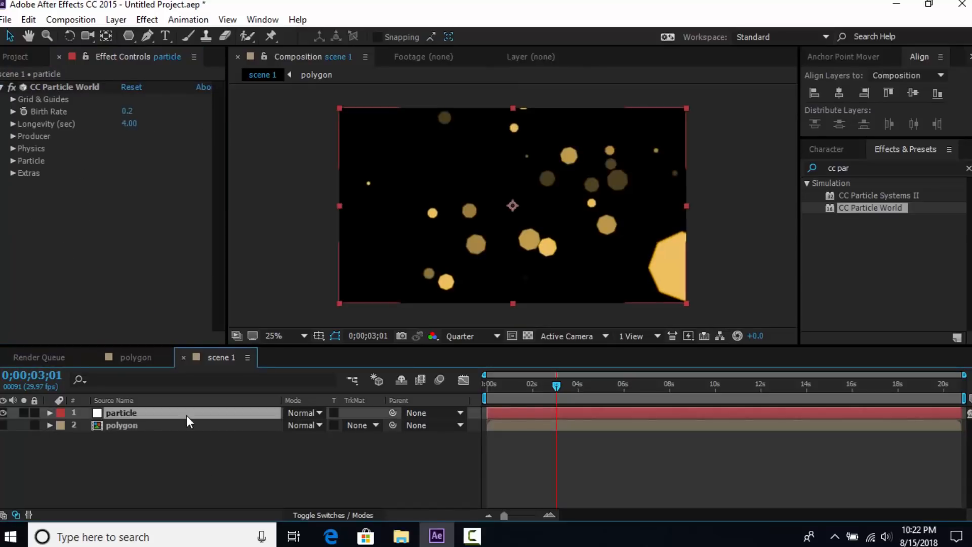
pyautogui.hotkey('ctrl', 'd')
pyautogui.click(839, 168)
pyautogui.write('fast')
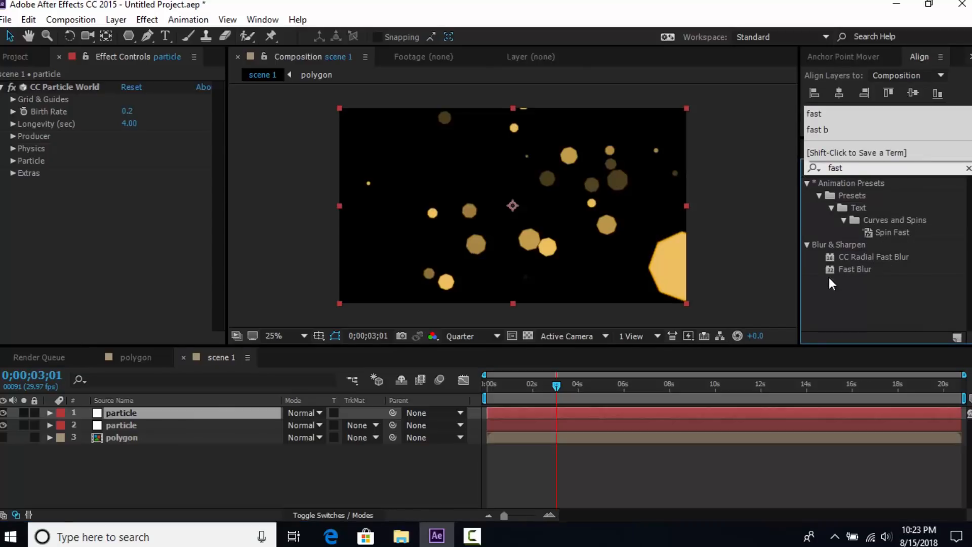
pyautogui.click(851, 271)
pyautogui.moveTo(850, 272); pyautogui.dragTo(138, 413)
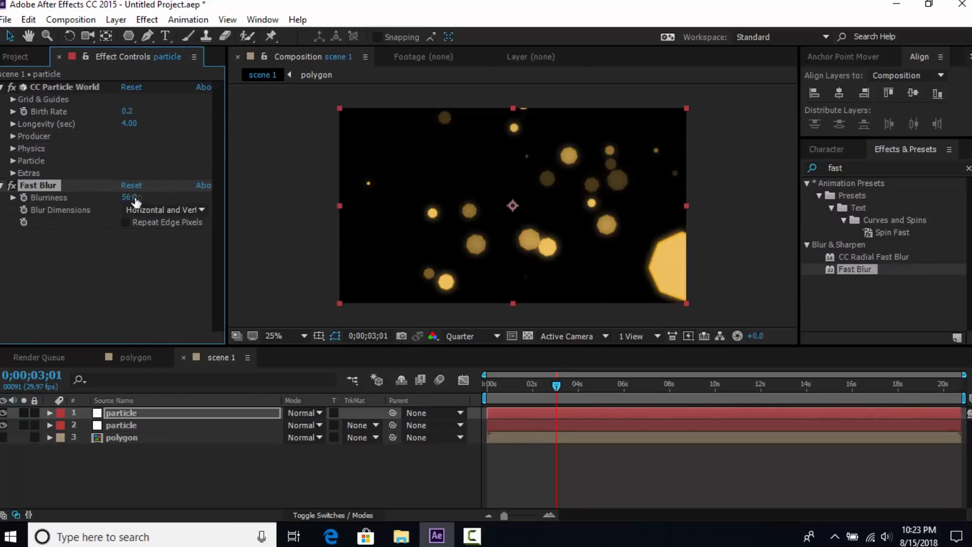
# - Set the Fast Blur Blurriness to 70 and turn on Repeat Edge Pixels
pyautogui.click(131, 198)
pyautogui.write('70')
pyautogui.press('Return')
# - Set the blurred particle layer's producer Position Y to -0.30
pyautogui.click(11, 124)
pyautogui.click(12, 124)
pyautogui.click(12, 135)
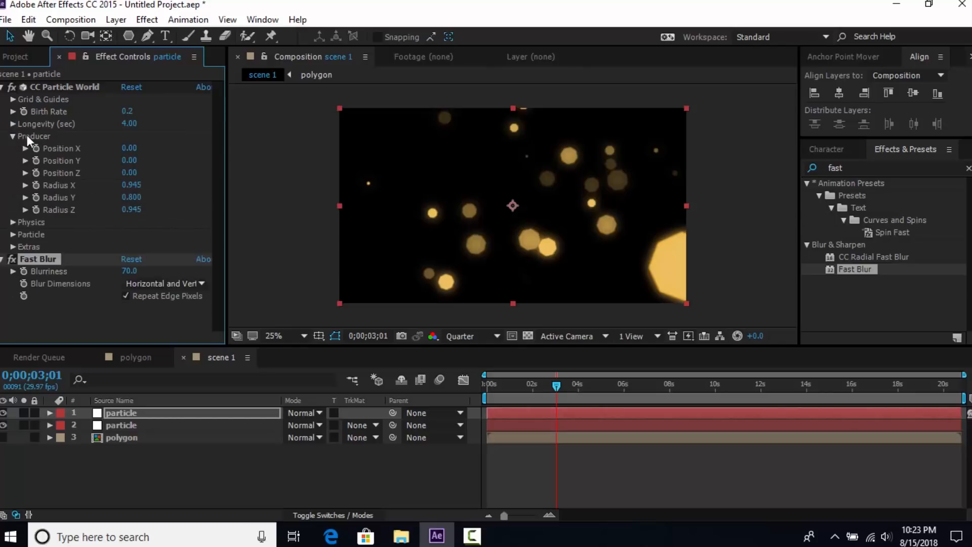
pyautogui.moveTo(134, 166); pyautogui.dragTo(118, 165)
pyautogui.click(132, 160)
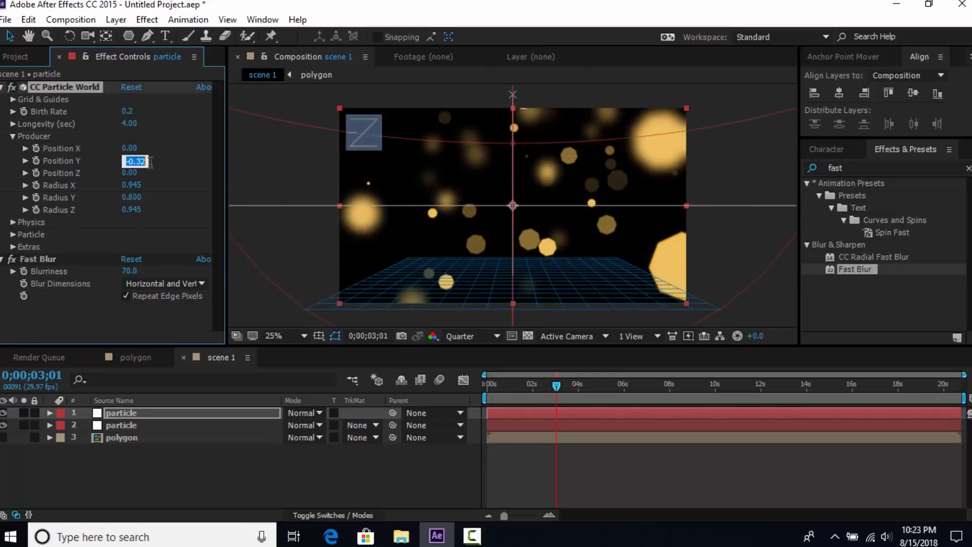
pyautogui.press('Return')
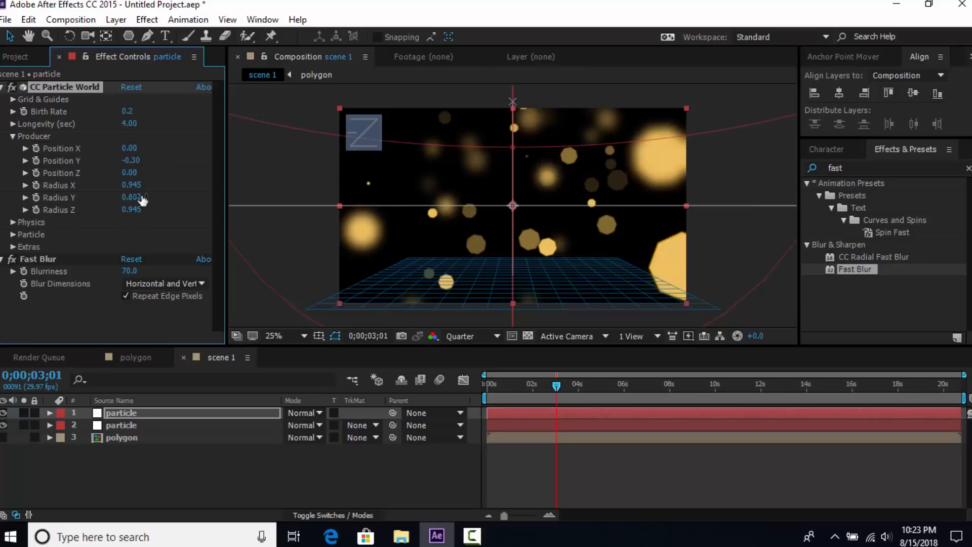
# - Set the blurred layer's producer Radius Z to 0.705, then collapse CC Particle World and deselect the layer
pyautogui.moveTo(138, 198); pyautogui.dragTo(117, 210)
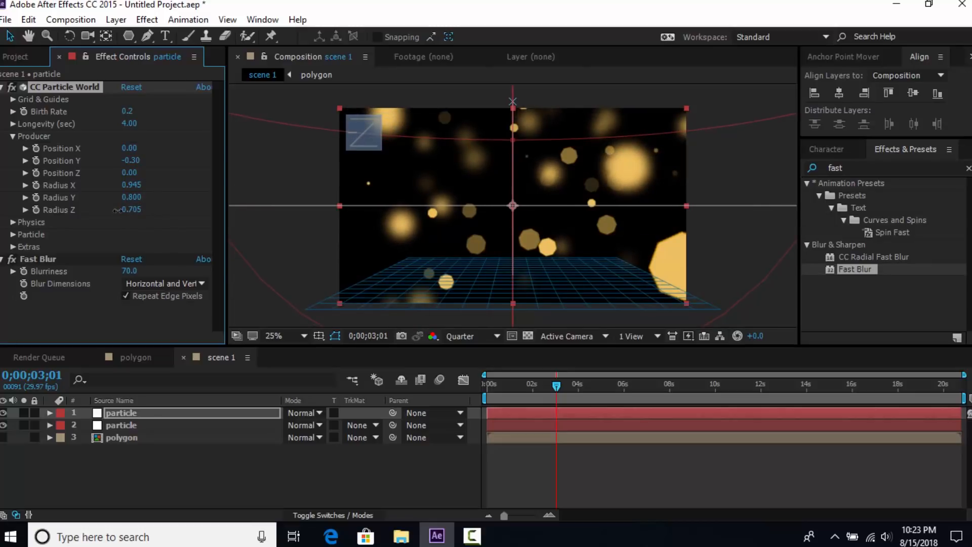
pyautogui.click(126, 315)
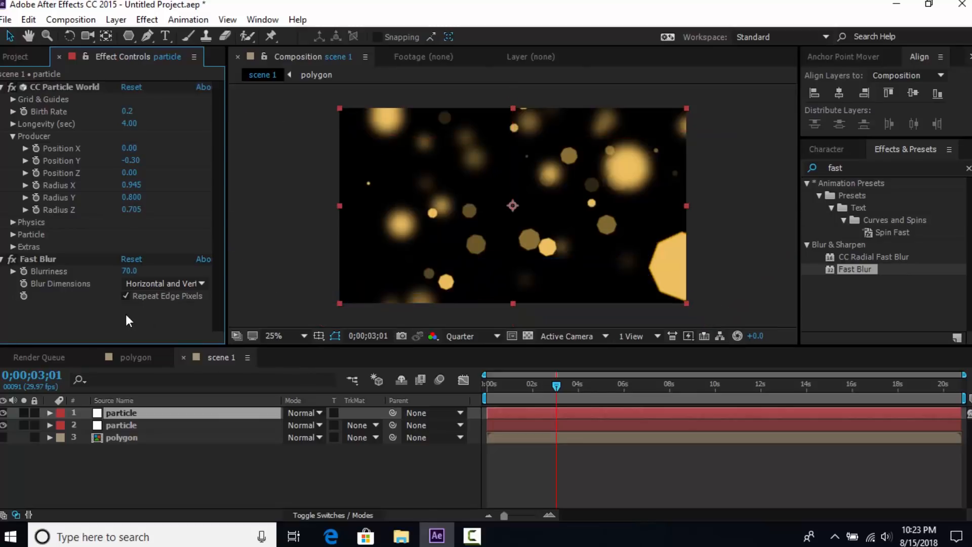
pyautogui.click(2, 88)
pyautogui.click(259, 481)
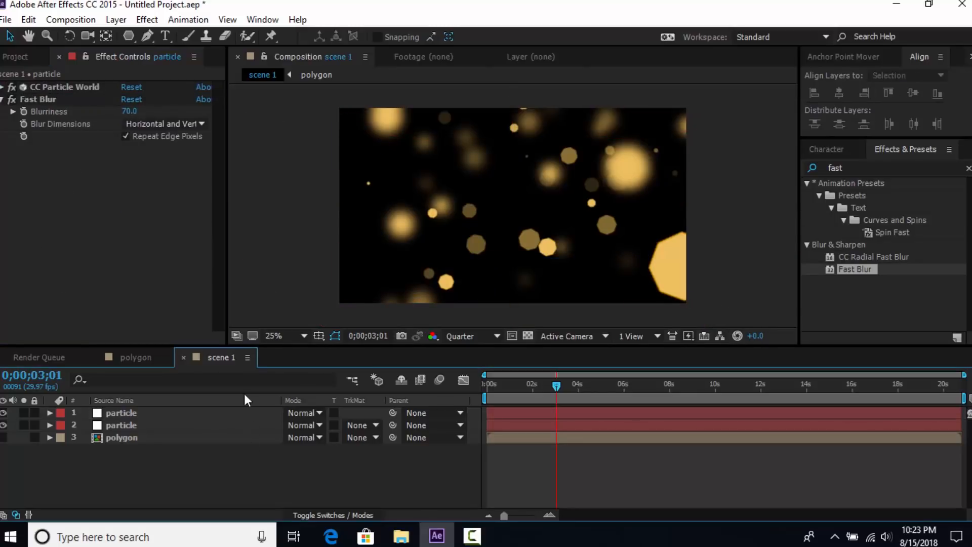
# - Place LensFlare02.jpg above all layers in scene 1 and set its blending mode to Add
pyautogui.click(15, 57)
pyautogui.click(100, 298)
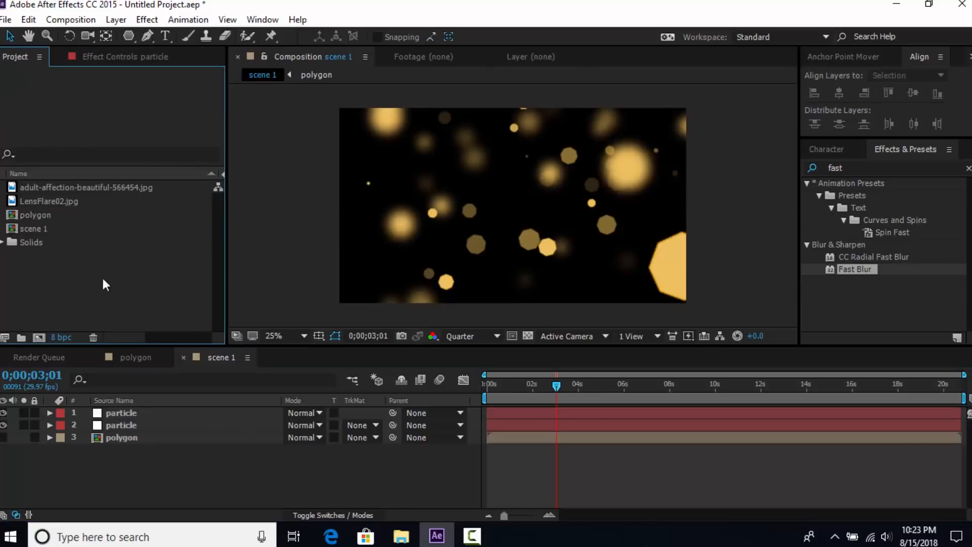
pyautogui.click(46, 202)
pyautogui.moveTo(21, 201); pyautogui.dragTo(137, 409)
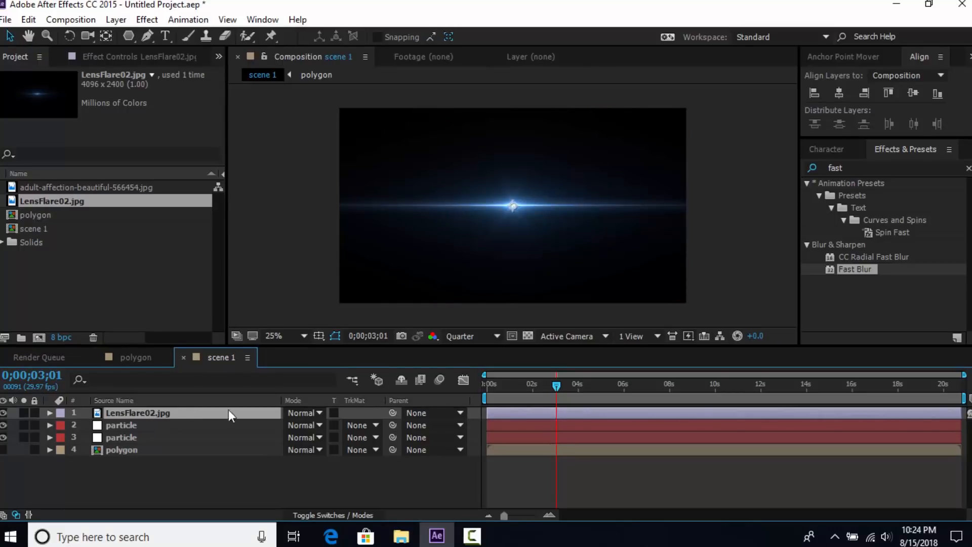
pyautogui.click(318, 413)
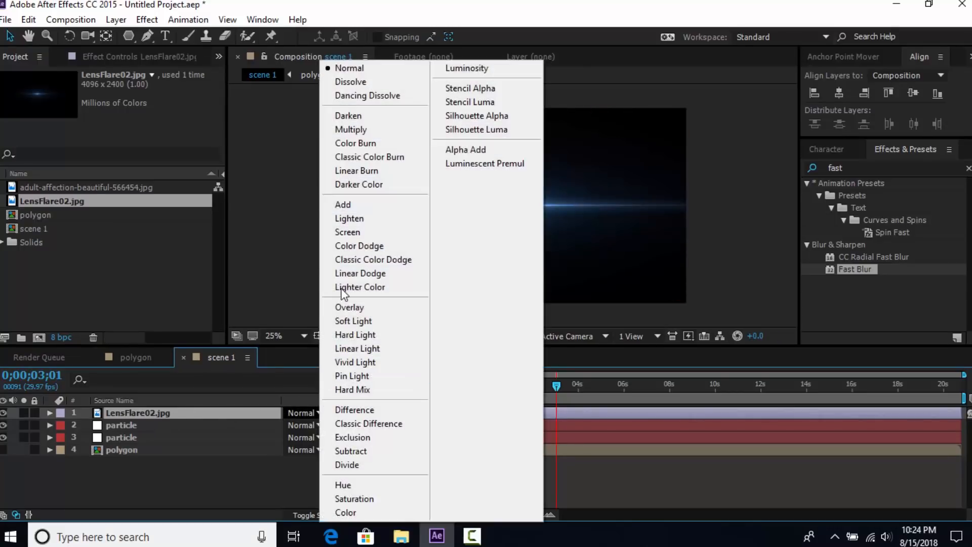
pyautogui.click(347, 205)
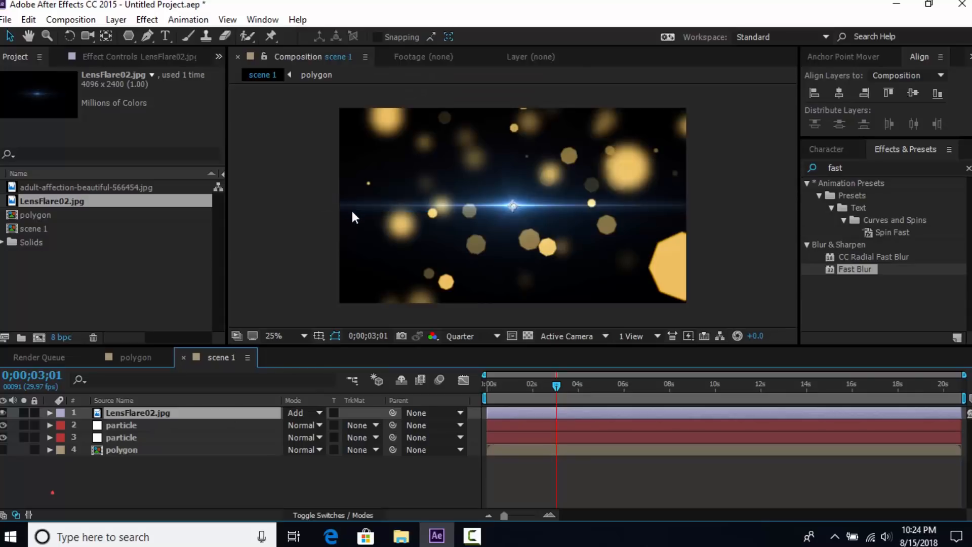
# - Find the Photo Filter effect and apply it to the LensFlare02.jpg layer
pyautogui.doubleClick(845, 168)
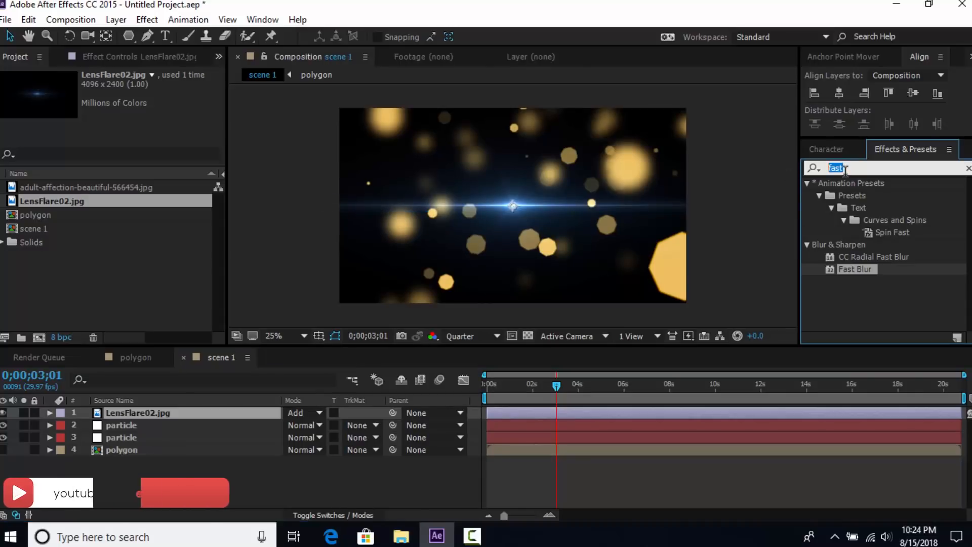
pyautogui.write('p')
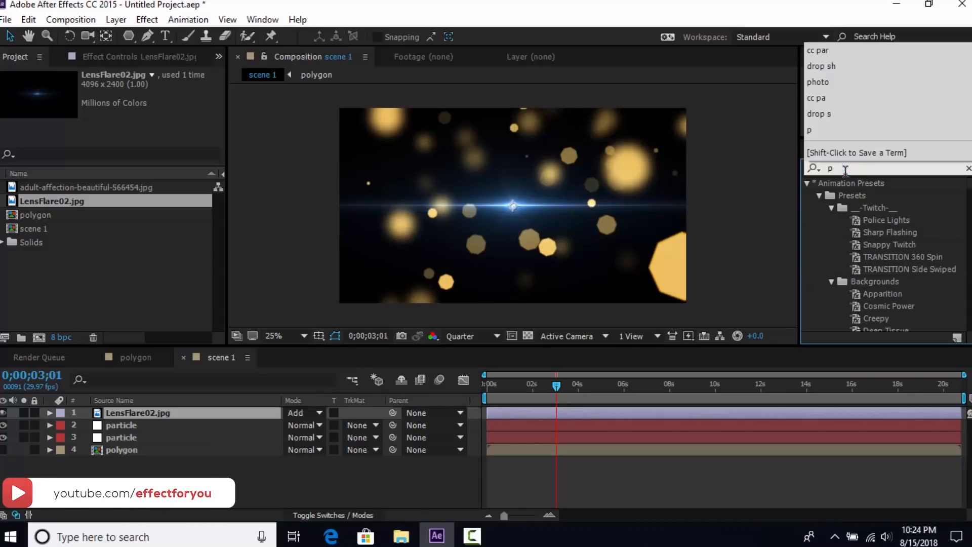
pyautogui.write('ho')
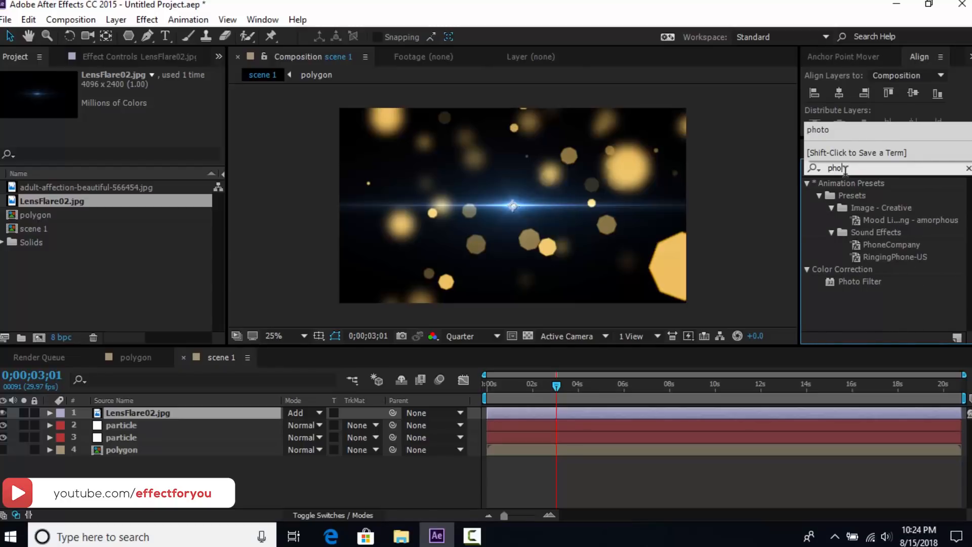
pyautogui.moveTo(863, 283); pyautogui.dragTo(126, 413)
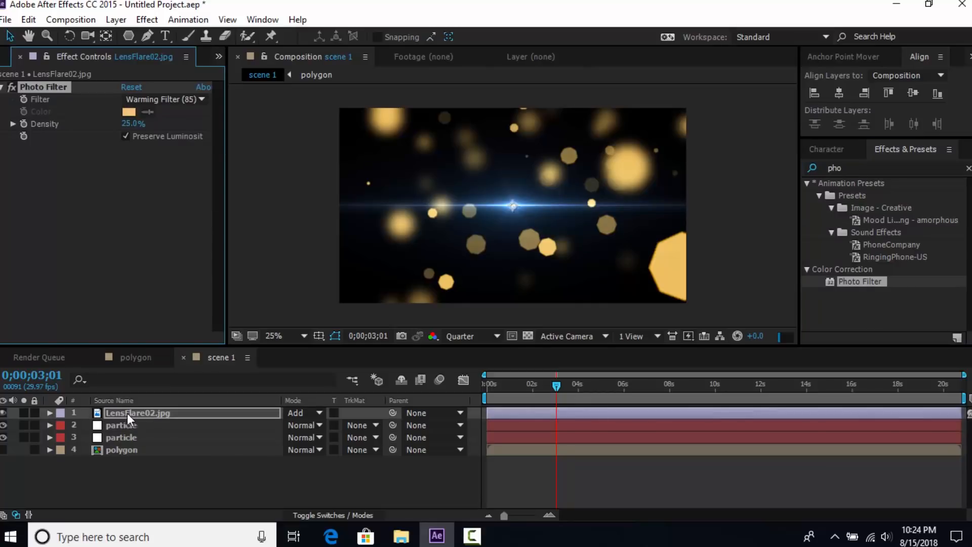
# - Set the lens flare's Photo Filter to Warming Filter (81) with Density 100%, then deselect the layer
pyautogui.click(177, 101)
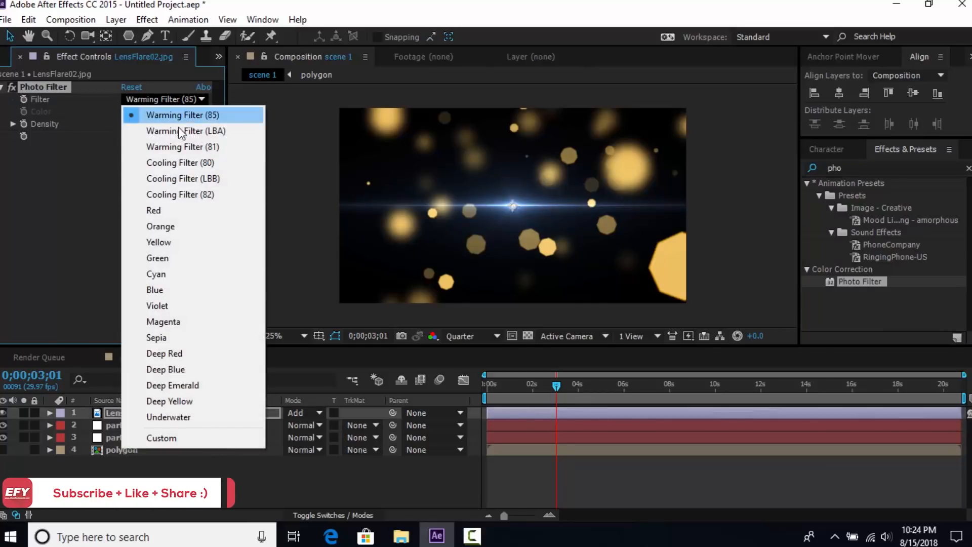
pyautogui.click(180, 148)
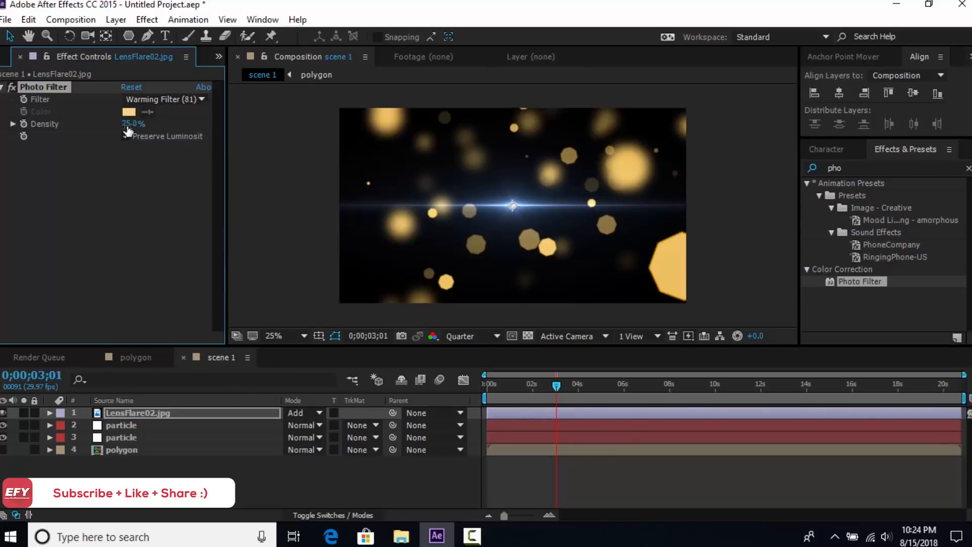
pyautogui.moveTo(129, 126); pyautogui.dragTo(374, 119)
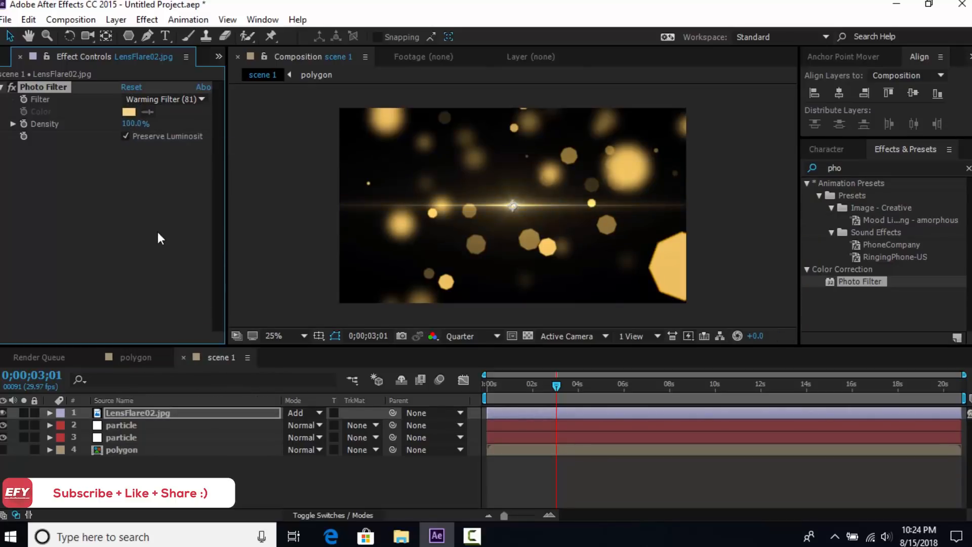
pyautogui.click(151, 244)
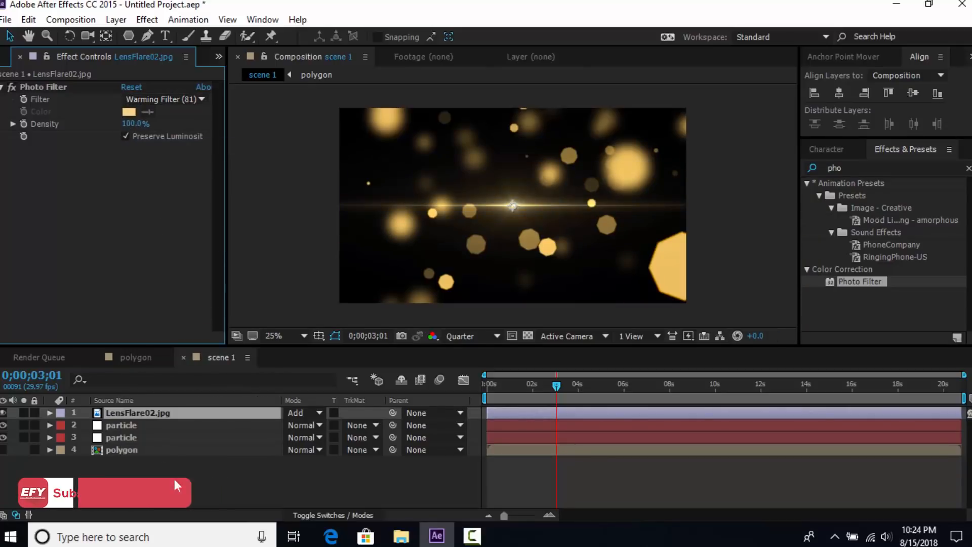
pyautogui.click(171, 475)
# - Duplicate the LensFlare02.jpg layer in scene 1
pyautogui.click(153, 405)
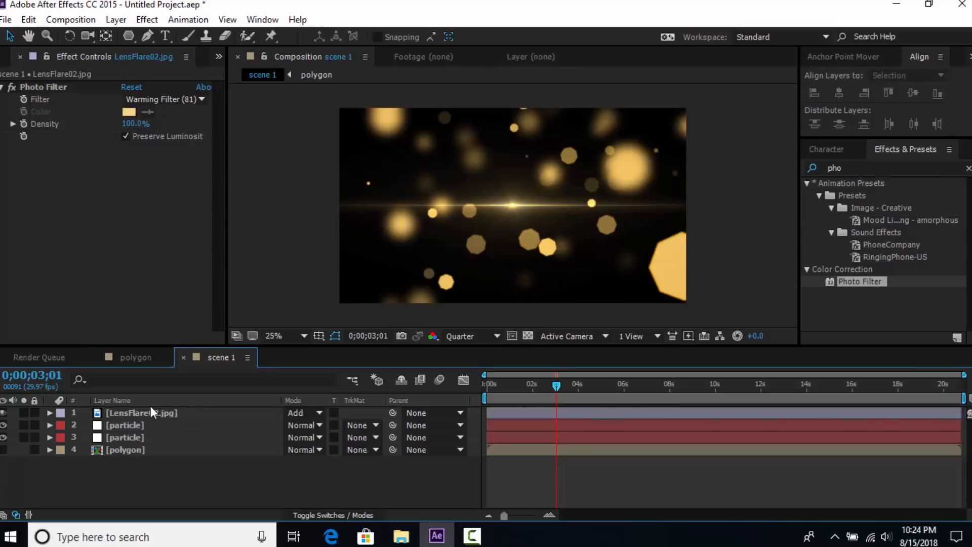
pyautogui.click(150, 404)
pyautogui.click(148, 410)
pyautogui.hotkey('ctrl', 'd')
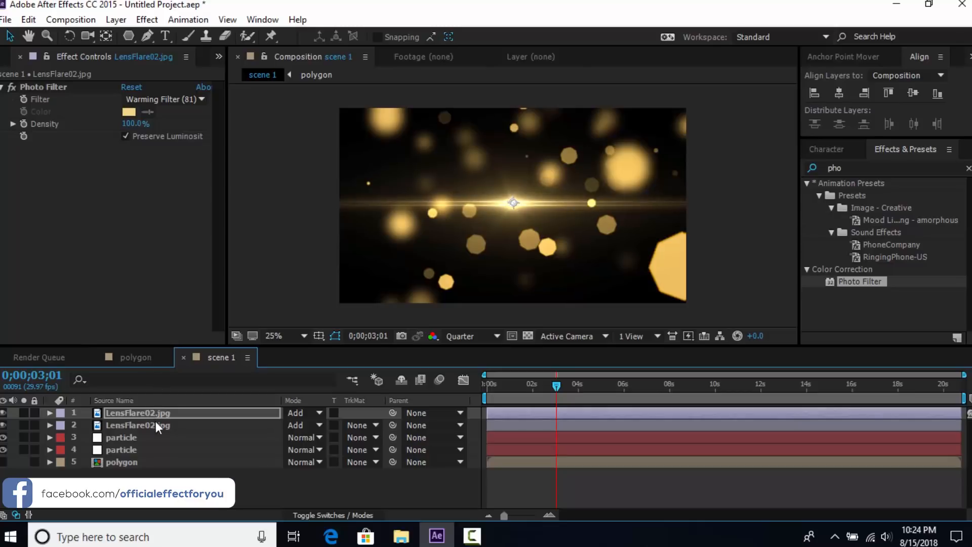
# - Pre-compose both LensFlare02.jpg layers into a new composition named flares, moving all attributes into it
pyautogui.keyDown('ctrl'); pyautogui.click(156, 424); pyautogui.keyUp('ctrl')
pyautogui.rightClick(159, 423)
pyautogui.click(205, 444)
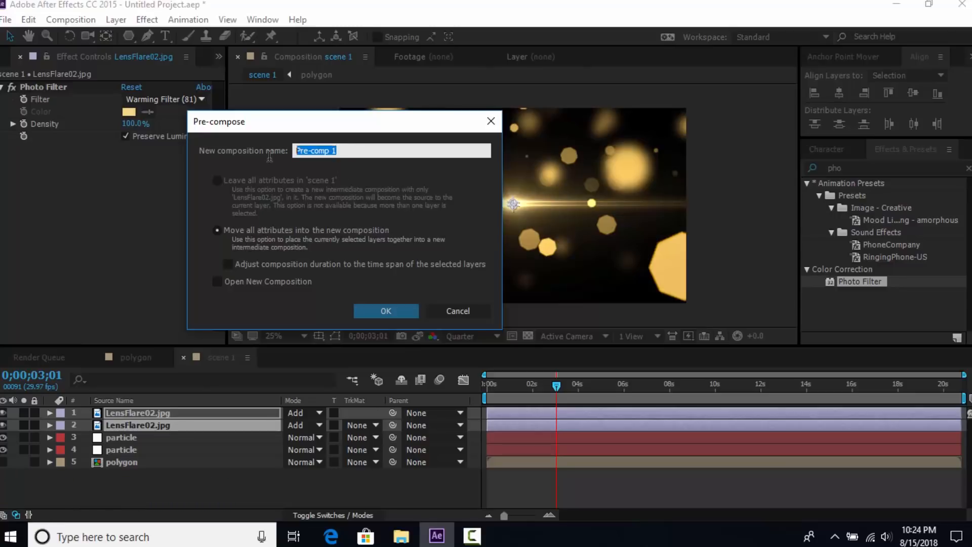
pyautogui.write('fl')
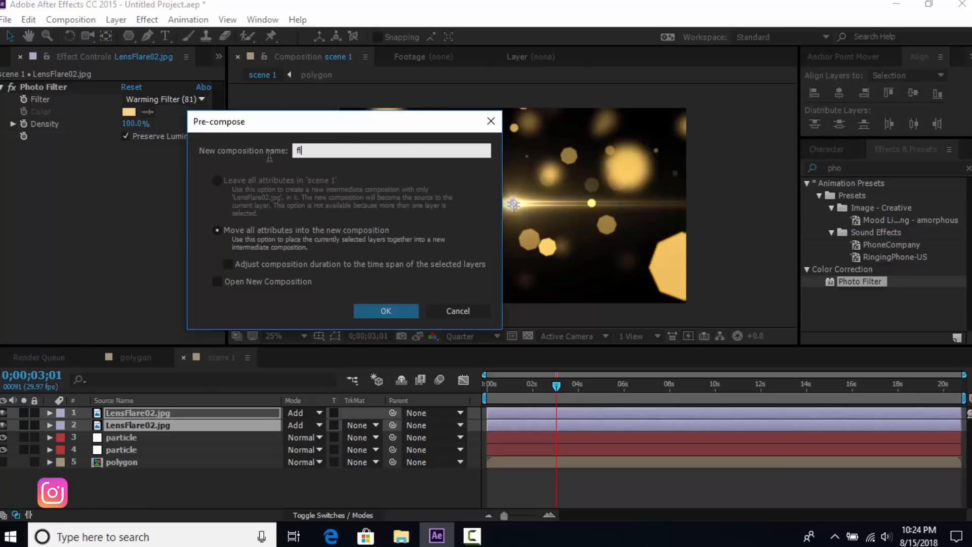
pyautogui.write('ares')
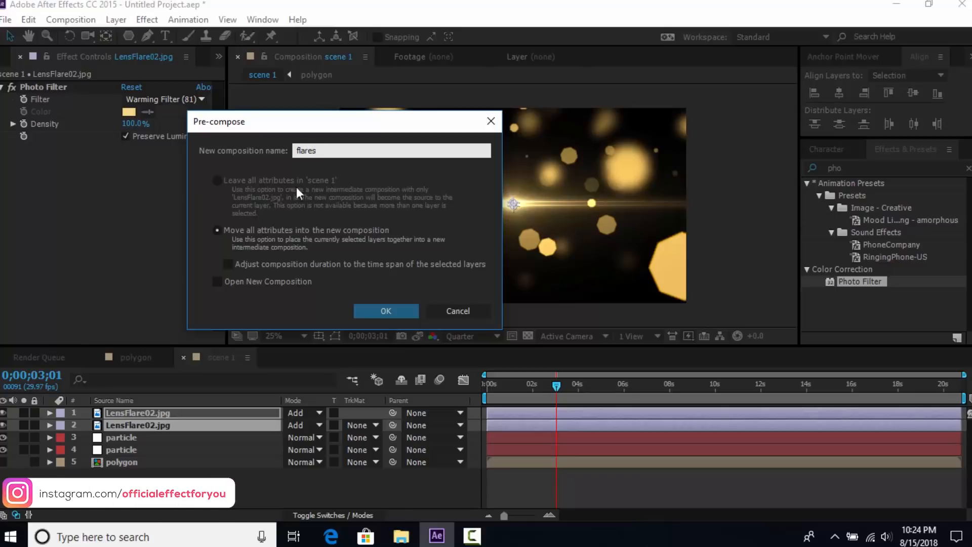
pyautogui.click(388, 310)
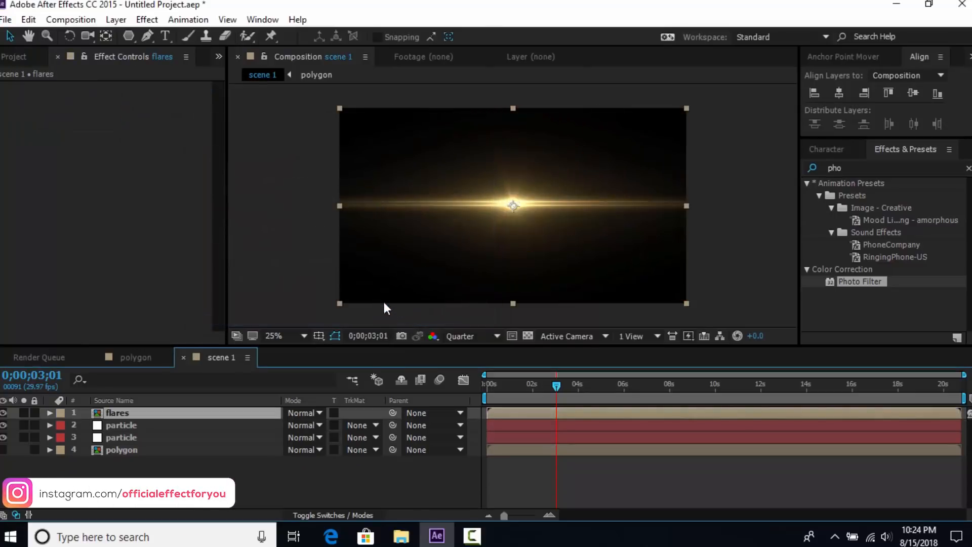
# - Set the flares layer's blending mode to Add and duplicate the layer
pyautogui.click(315, 412)
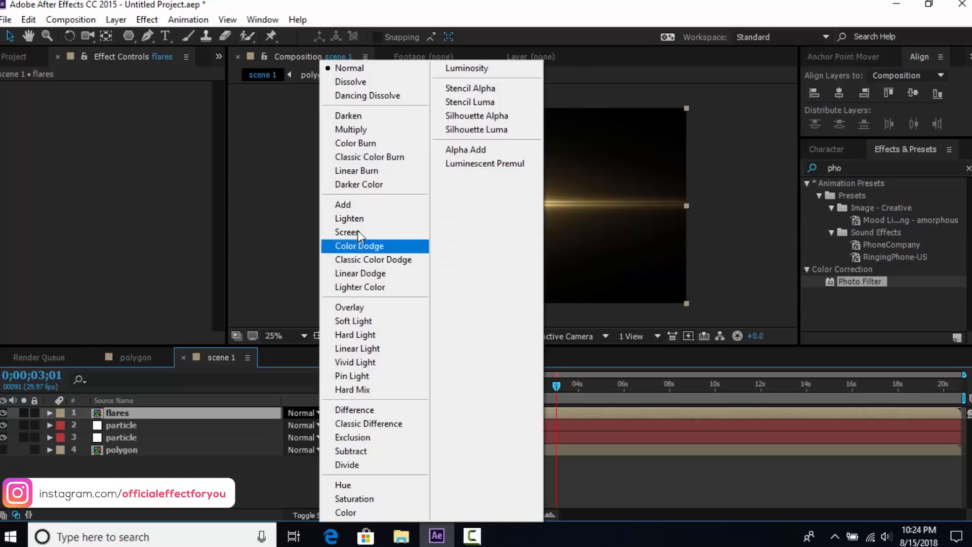
pyautogui.click(354, 205)
pyautogui.hotkey('ctrl', 'd')
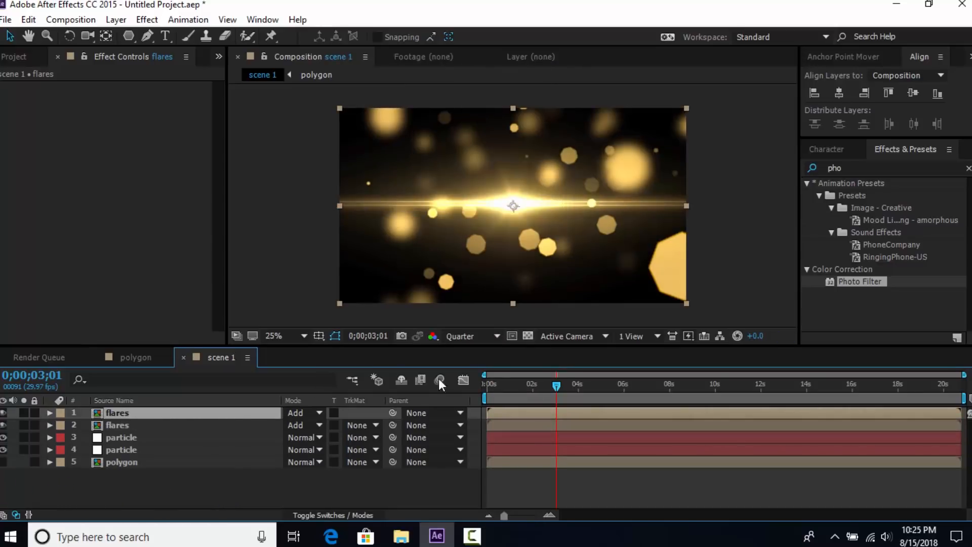
# - Apply Fast Blur to the upper flares layer with Repeat Edge Pixels on and Blurriness 80
pyautogui.click(830, 168)
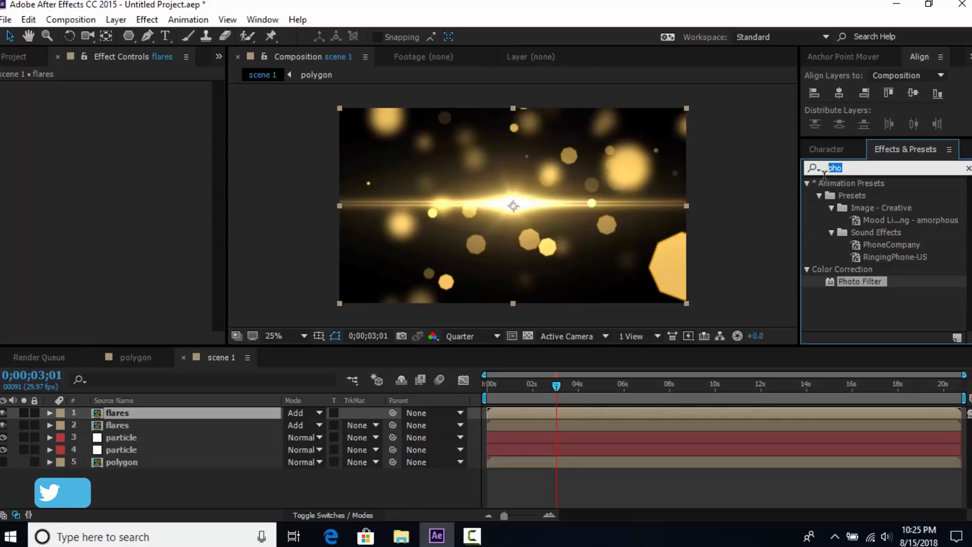
pyautogui.write('fast')
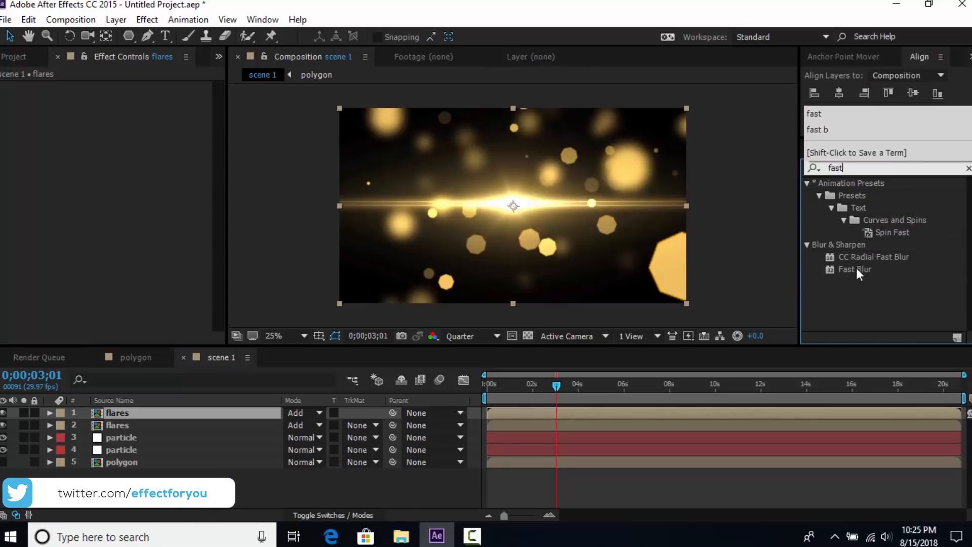
pyautogui.moveTo(855, 271); pyautogui.dragTo(128, 414)
pyautogui.click(125, 124)
pyautogui.moveTo(127, 98); pyautogui.dragTo(157, 100)
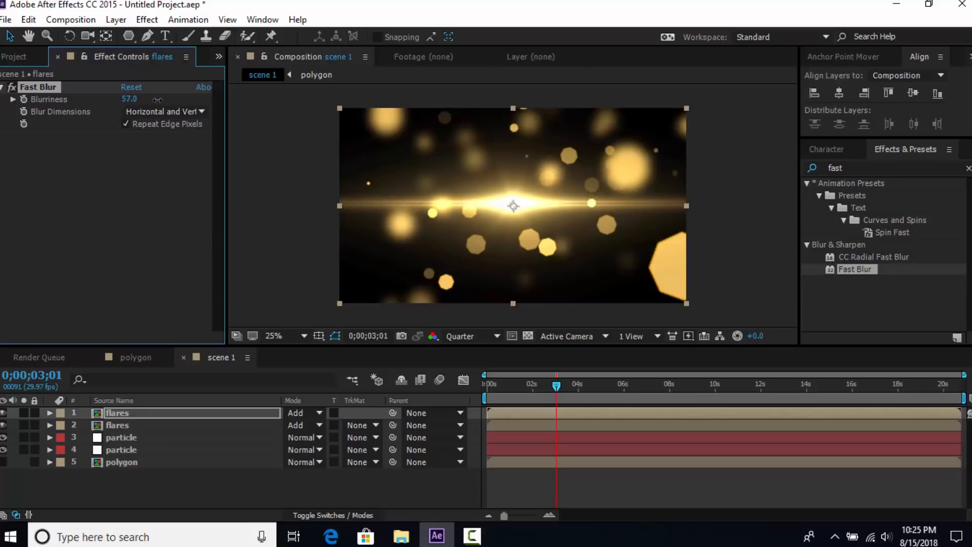
pyautogui.click(132, 99)
pyautogui.write('80')
pyautogui.press('Return')
# - Rotate the upper flares layer counterclockwise to tilt its streak diagonally and scale it to 130%, then deselect it
pyautogui.click(68, 35)
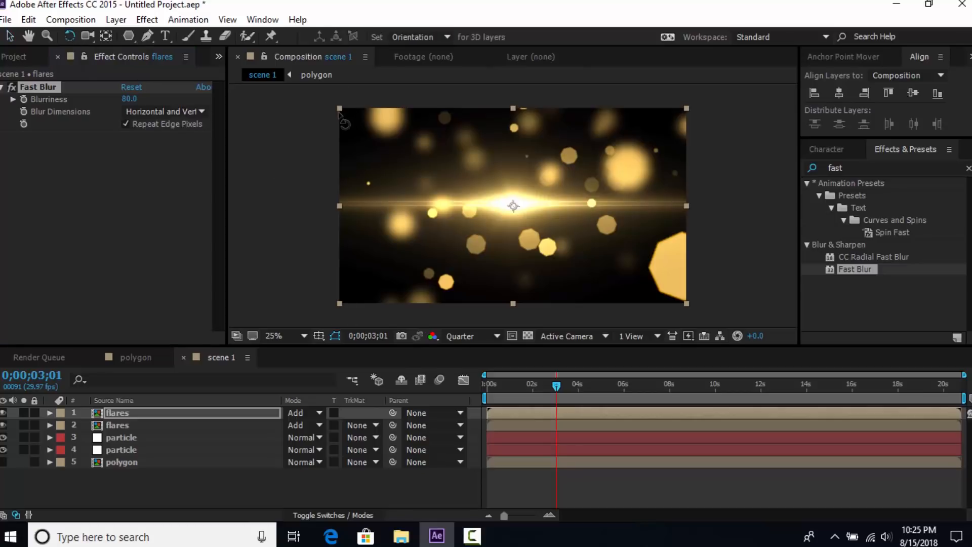
pyautogui.moveTo(340, 108); pyautogui.dragTo(288, 191)
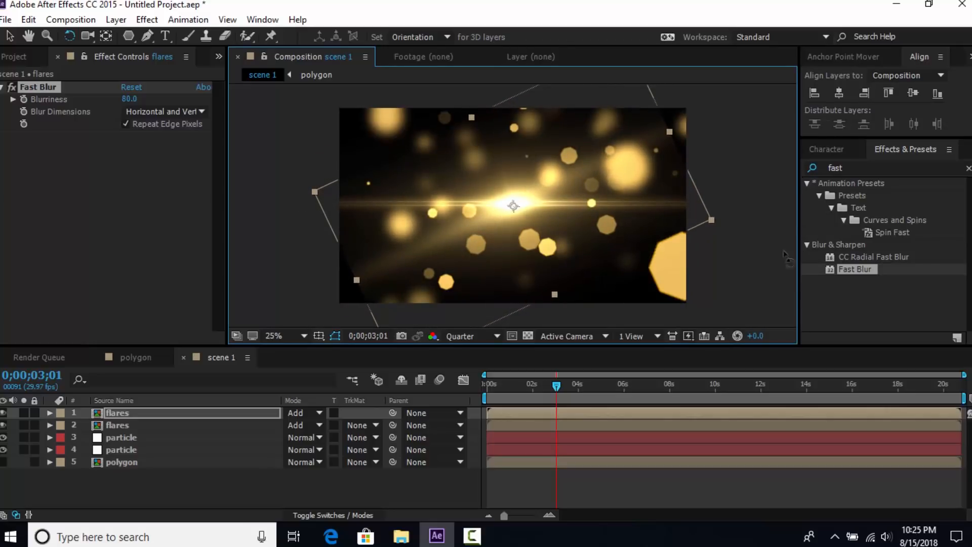
pyautogui.press('s')
pyautogui.moveTo(313, 426); pyautogui.dragTo(350, 428)
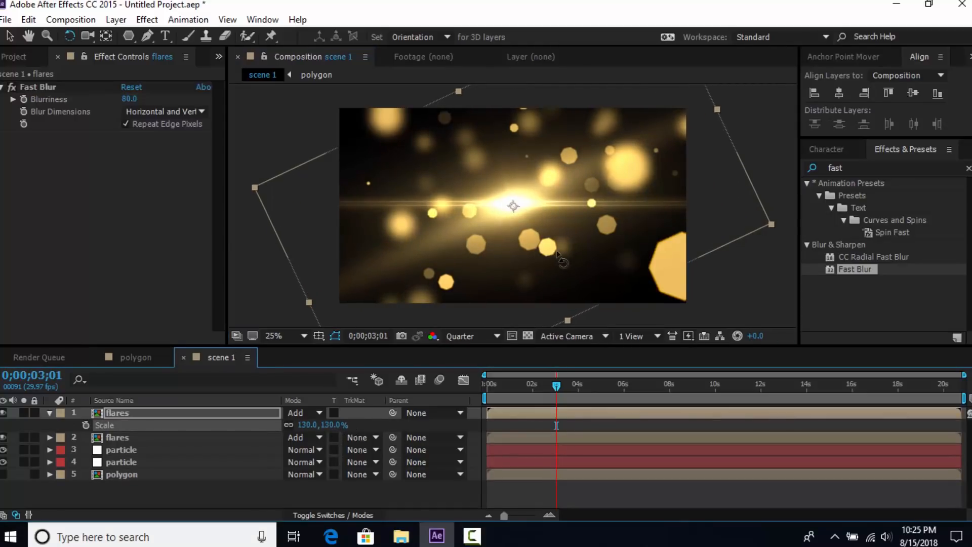
pyautogui.click(271, 126)
# - Create a white 1920 × 1080 solid named small particle in scene 1
pyautogui.rightClick(254, 112)
pyautogui.moveTo(288, 122)
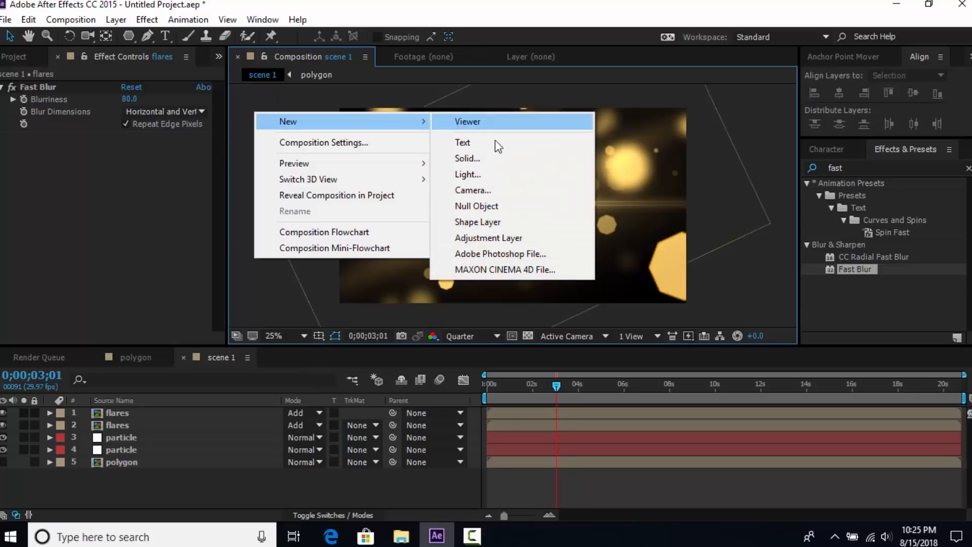
pyautogui.click(472, 158)
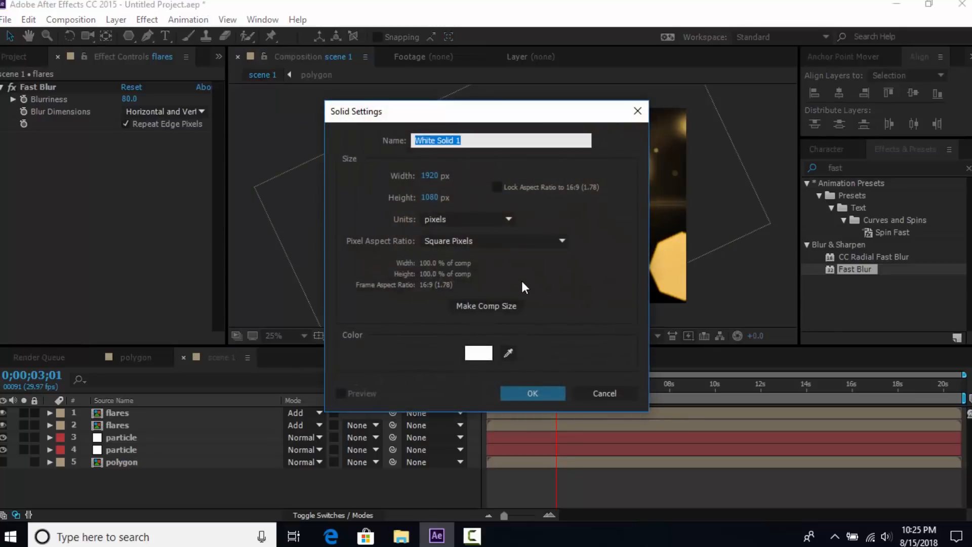
pyautogui.write('small particle')
pyautogui.click(533, 392)
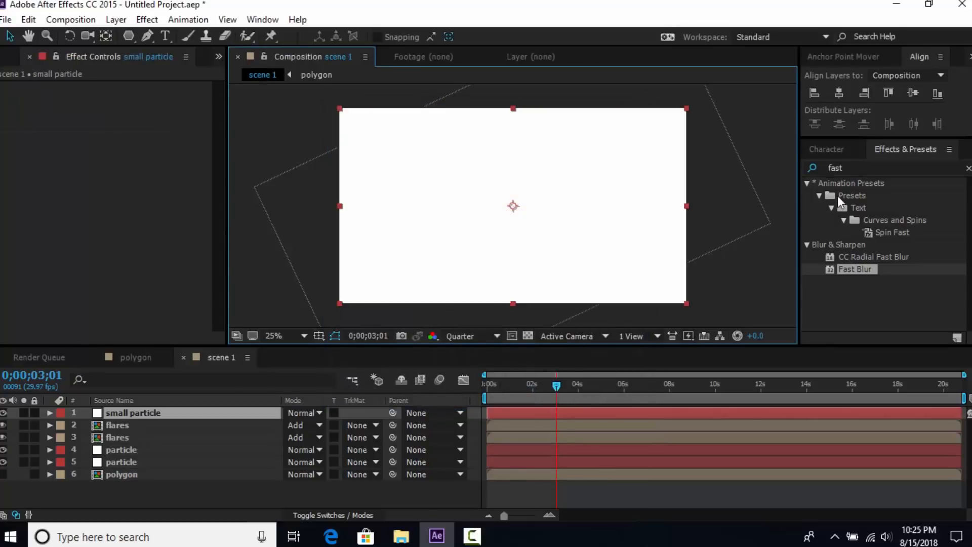
# - Find the CC Particle World effect and apply it to the small particle solid
pyautogui.click(854, 168)
pyautogui.write('cc pa')
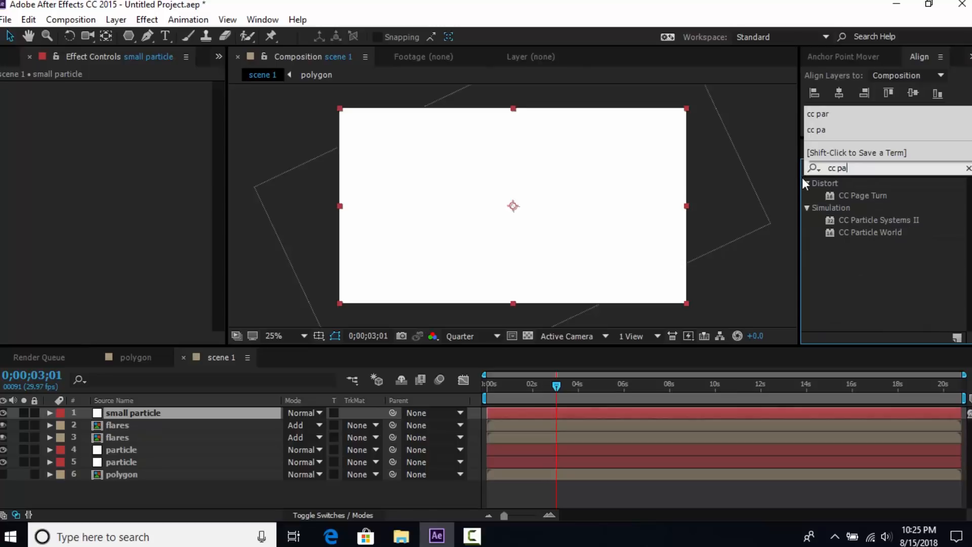
pyautogui.moveTo(873, 233); pyautogui.dragTo(520, 232)
# - Set the small particle layer's Birth Rate to 250 and Longevity to 3 seconds
pyautogui.click(127, 112)
pyautogui.write('250')
pyautogui.press('Return')
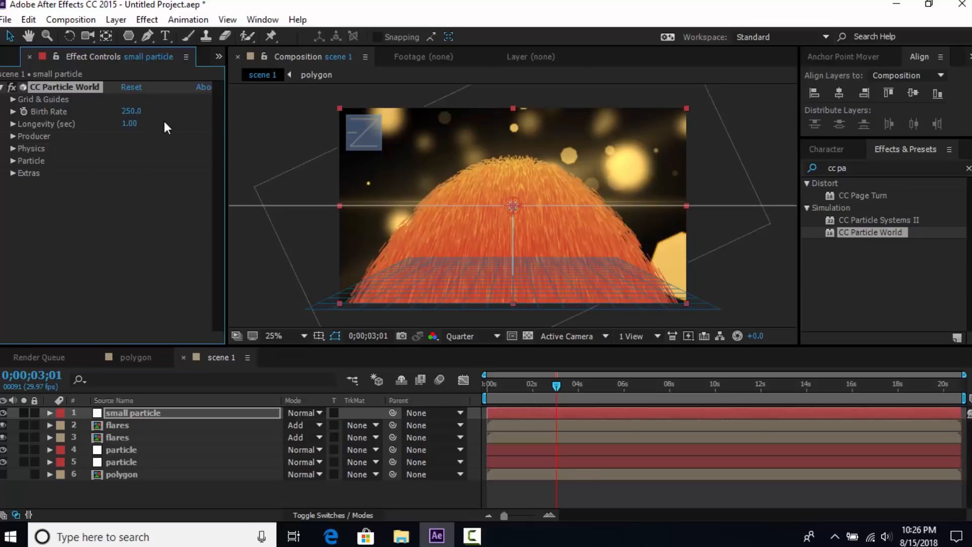
pyautogui.click(128, 124)
pyautogui.write('3')
pyautogui.press('Return')
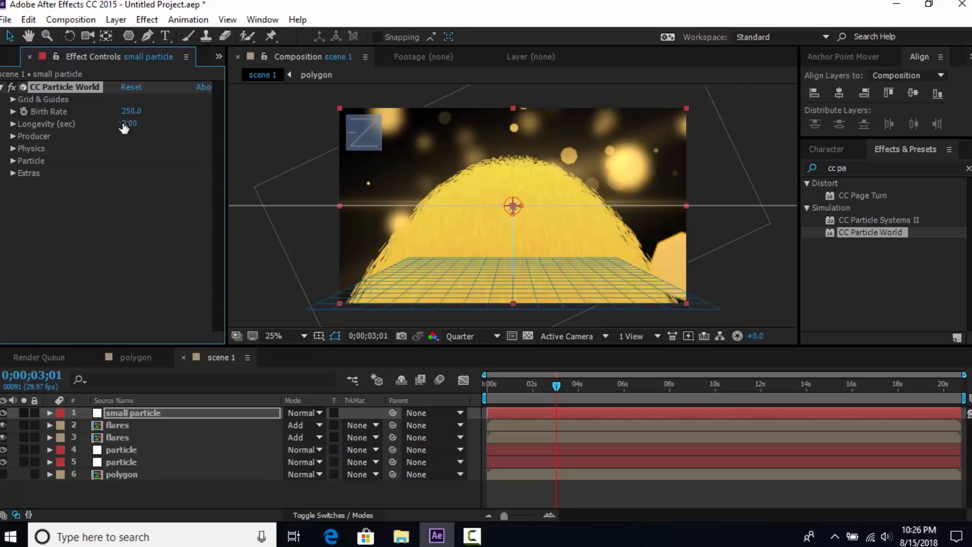
# - Set the small particle layer's producer Position Y to 0.45
pyautogui.click(13, 136)
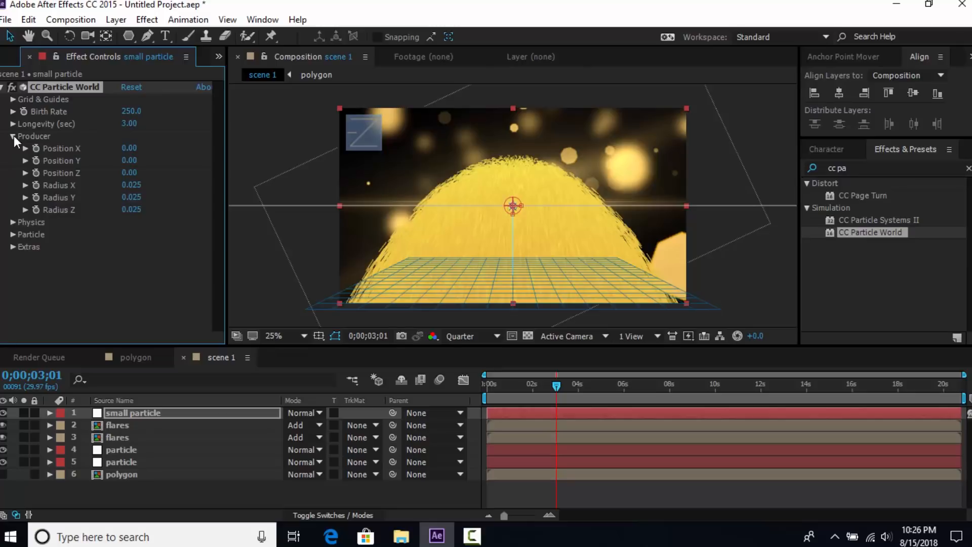
pyautogui.click(129, 160)
pyautogui.write('.45')
pyautogui.press('Return')
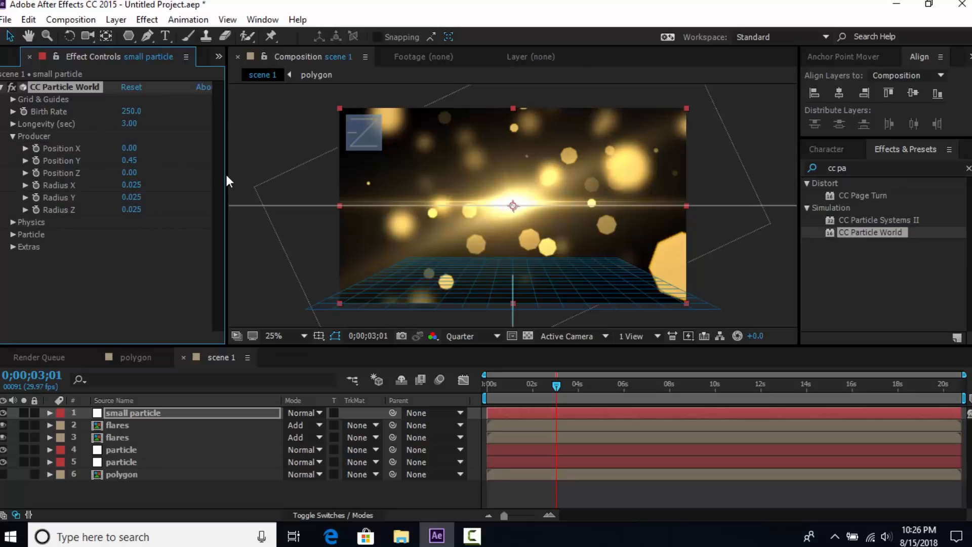
# - Set the small particle layer's producer Radius X to 0.600, Radius Y to 0.400 and Radius Z to 1.000
pyautogui.click(131, 184)
pyautogui.write('.60')
pyautogui.press('Return')
pyautogui.click(140, 197)
pyautogui.write('.400')
pyautogui.press('Return')
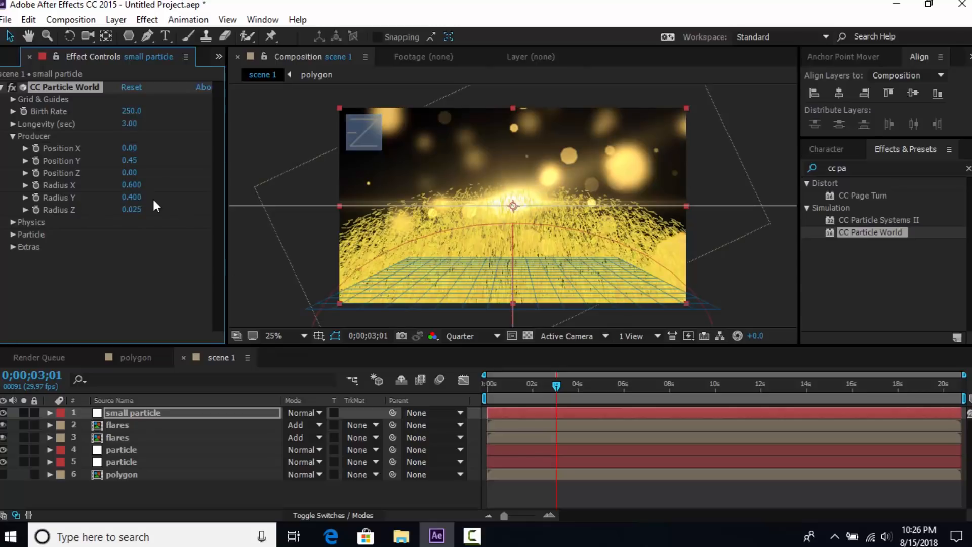
pyautogui.click(129, 211)
pyautogui.write('1')
pyautogui.press('Return')
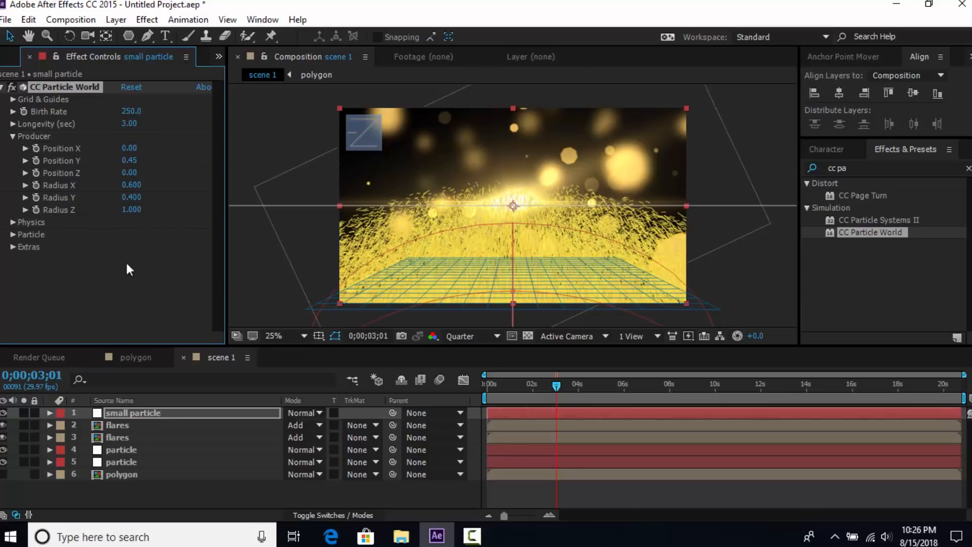
# - Set the small particle layer's physics Animation to Cone Axis and Velocity to 0.03
pyautogui.click(12, 222)
pyautogui.click(142, 234)
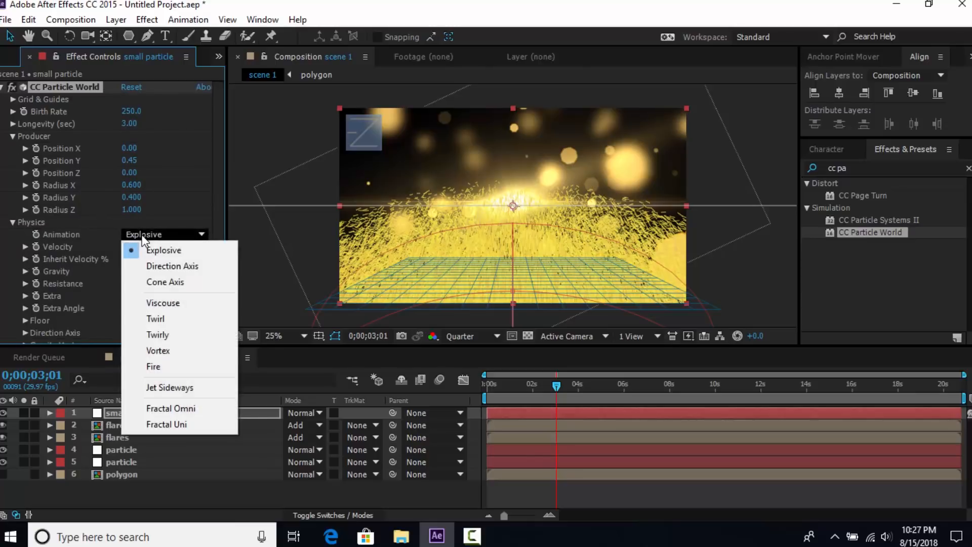
pyautogui.click(175, 285)
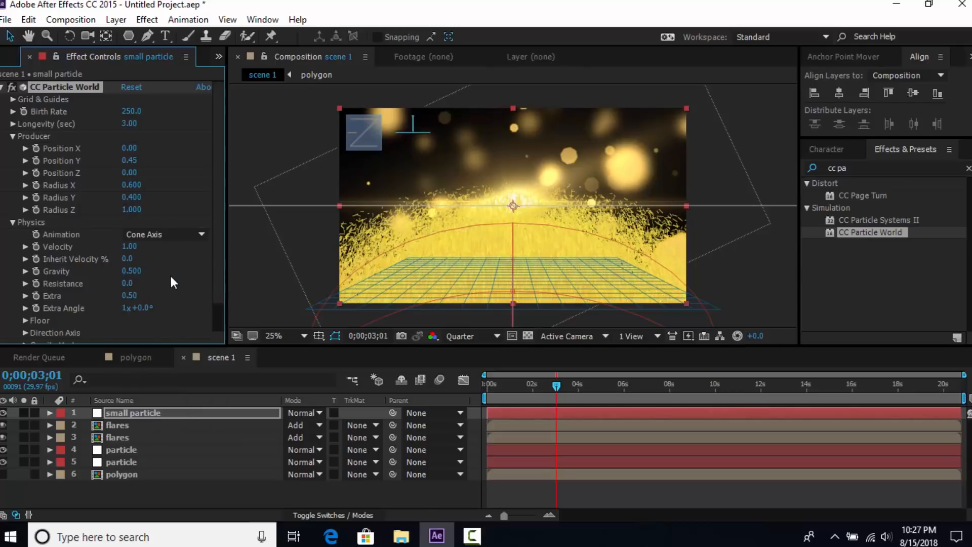
pyautogui.click(130, 246)
pyautogui.write('.03')
pyautogui.press('Return')
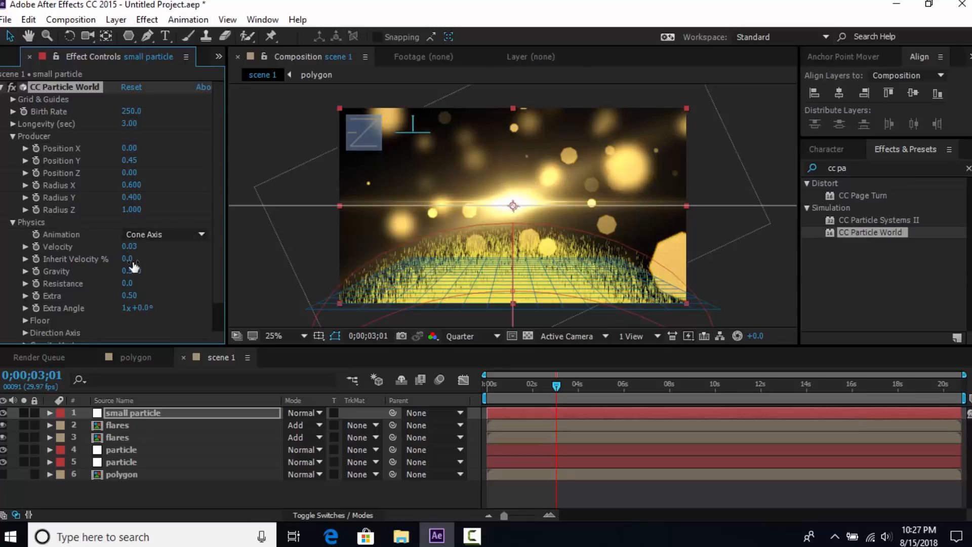
# - Set the small particle layer's physics Gravity to 0.000, Extra to 1.65 and Extra Angle to 0°
pyautogui.click(132, 271)
pyautogui.write('.09')
pyautogui.press('Return')
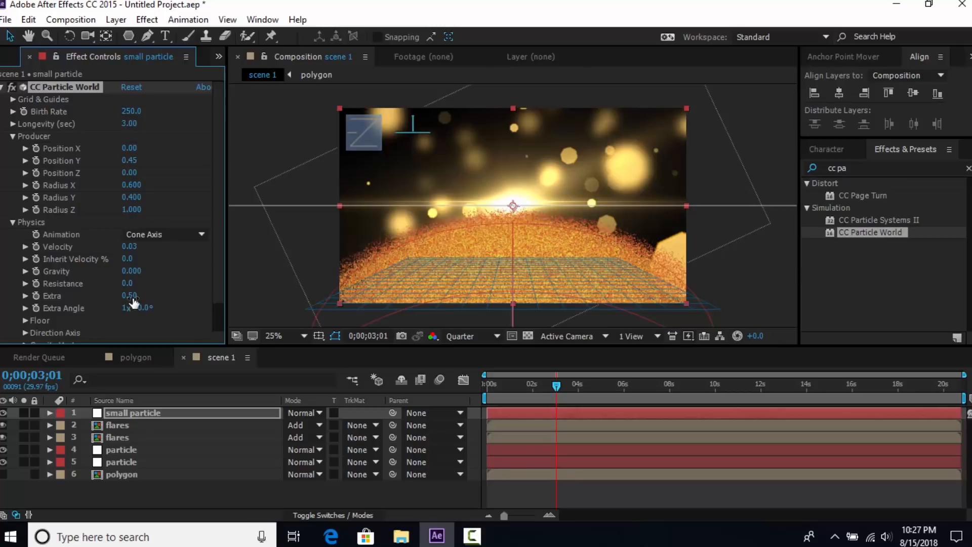
pyautogui.click(131, 295)
pyautogui.write('1')
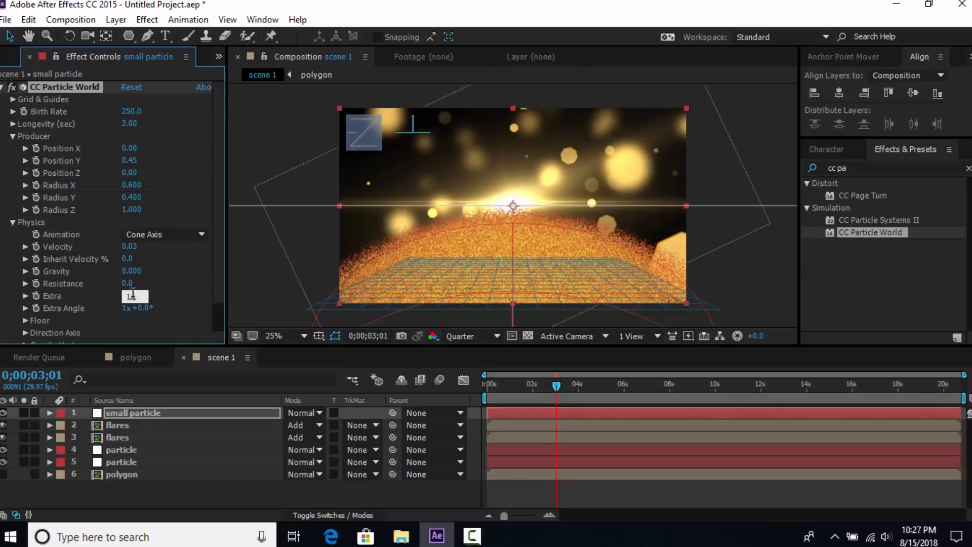
pyautogui.press('Return')
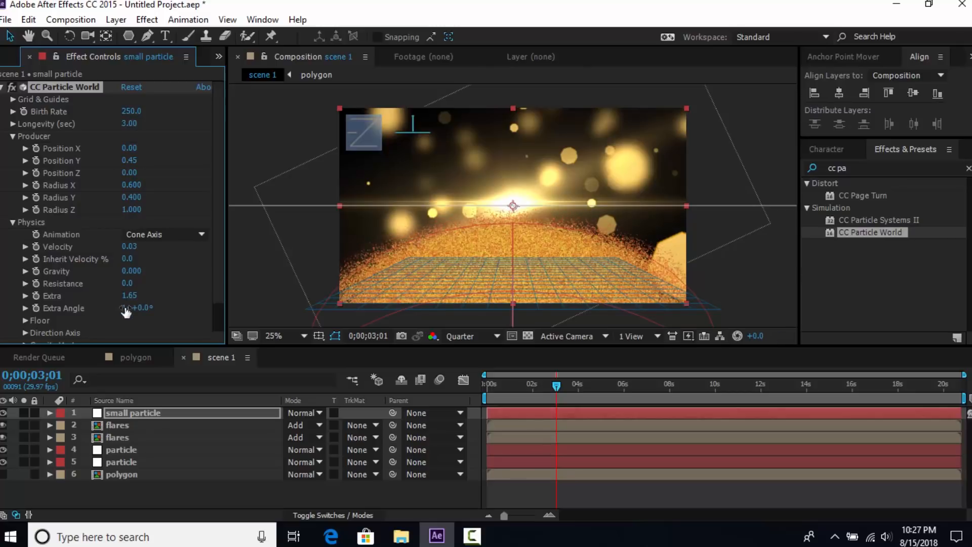
pyautogui.click(125, 308)
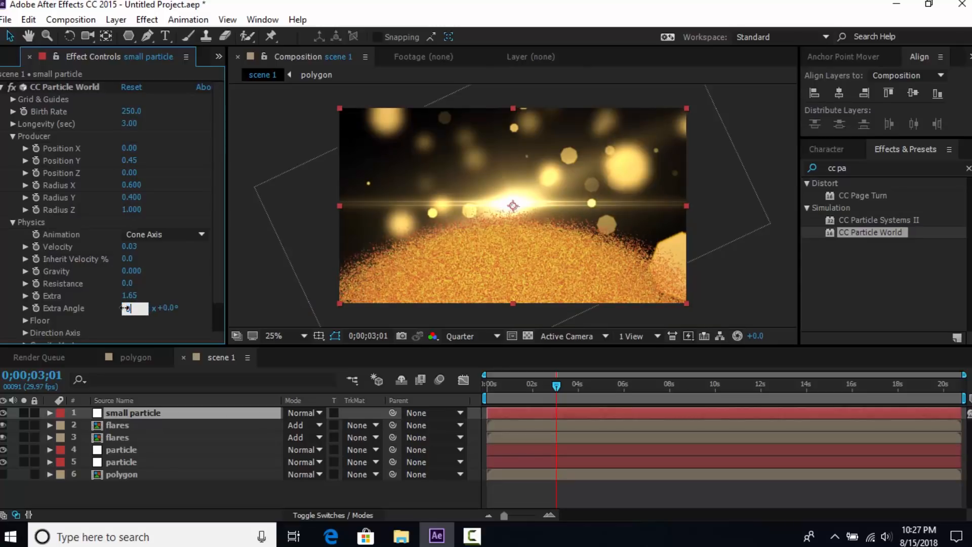
pyautogui.press('Return')
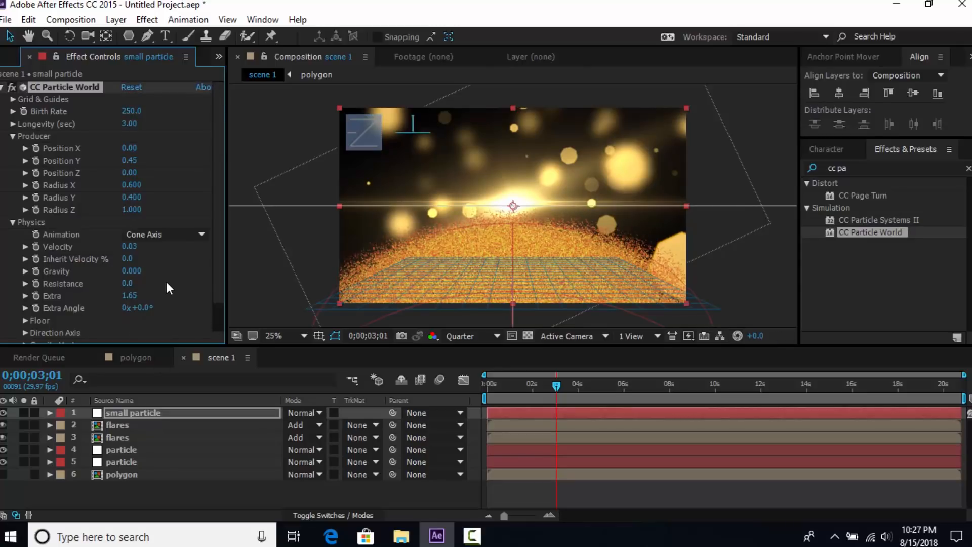
# - Change the small particle layer's Particle Type to Shaded Sphere
pyautogui.scroll(-1, 166, 281)
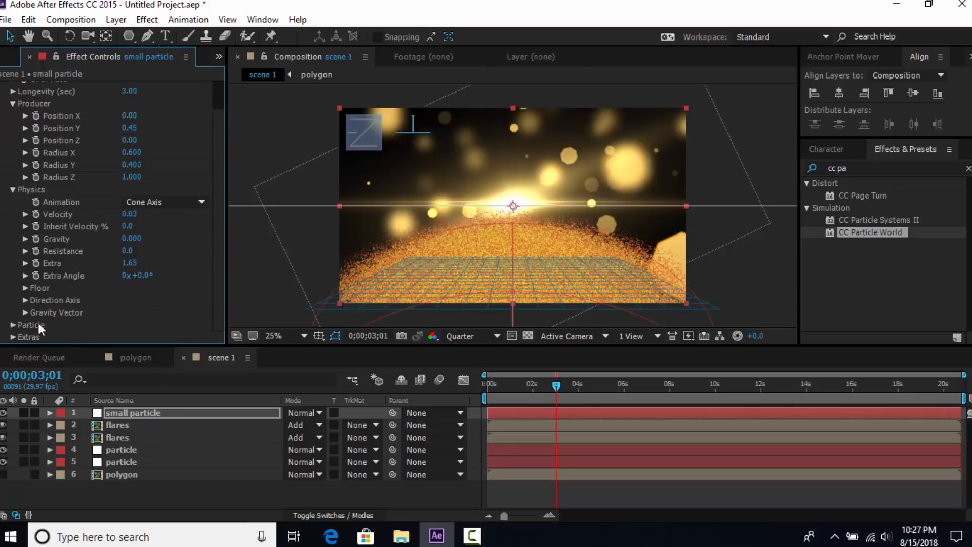
pyautogui.click(13, 324)
pyautogui.scroll(-6, 144, 270)
pyautogui.click(156, 141)
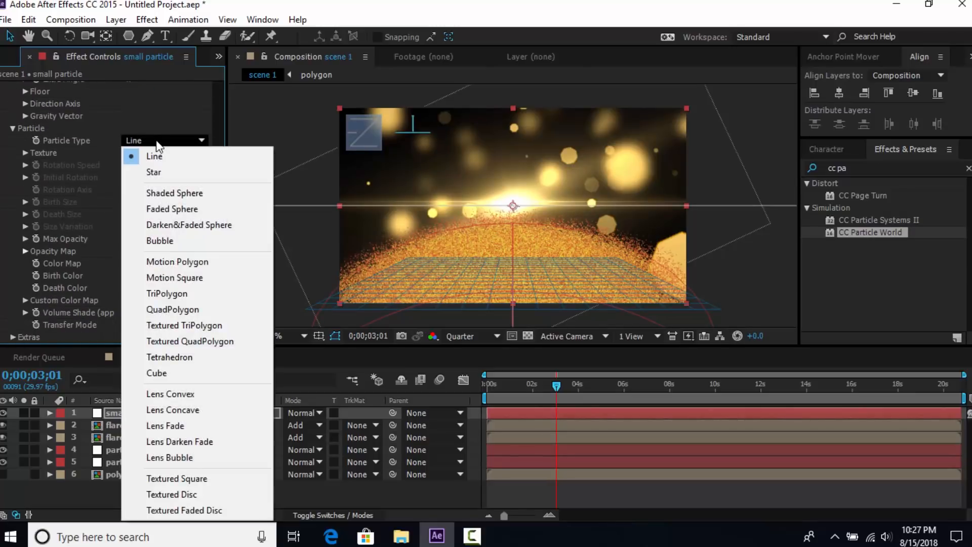
pyautogui.click(168, 195)
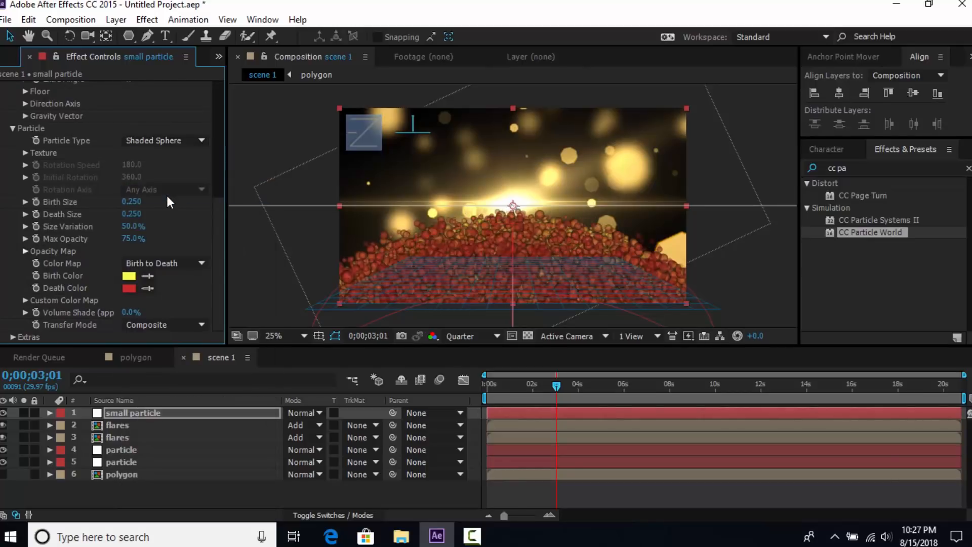
# - Set the small particle layer's Birth Size and Death Size to 0.015, and its Size Variation and Max Opacity to 100%
pyautogui.click(132, 202)
pyautogui.write('0.015')
pyautogui.press('Return')
pyautogui.click(140, 217)
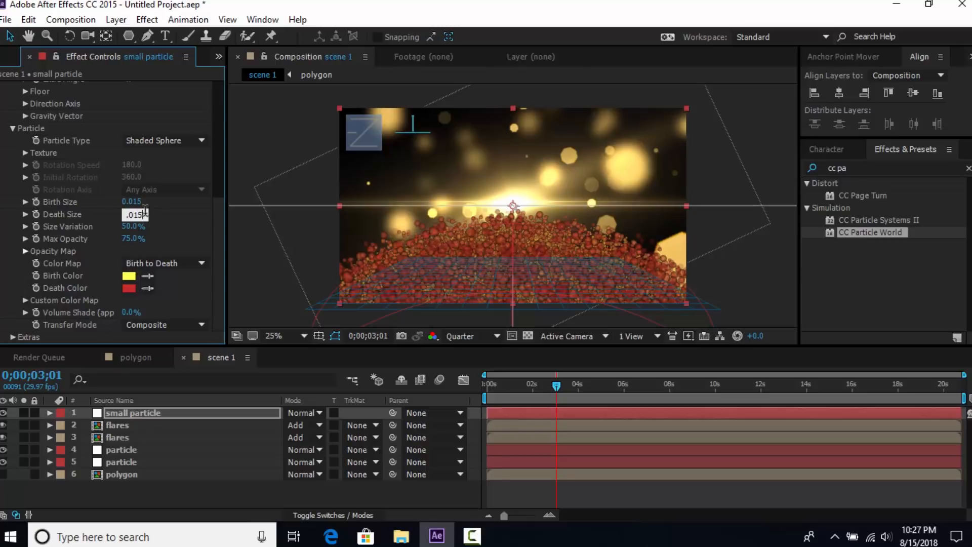
pyautogui.press('Return')
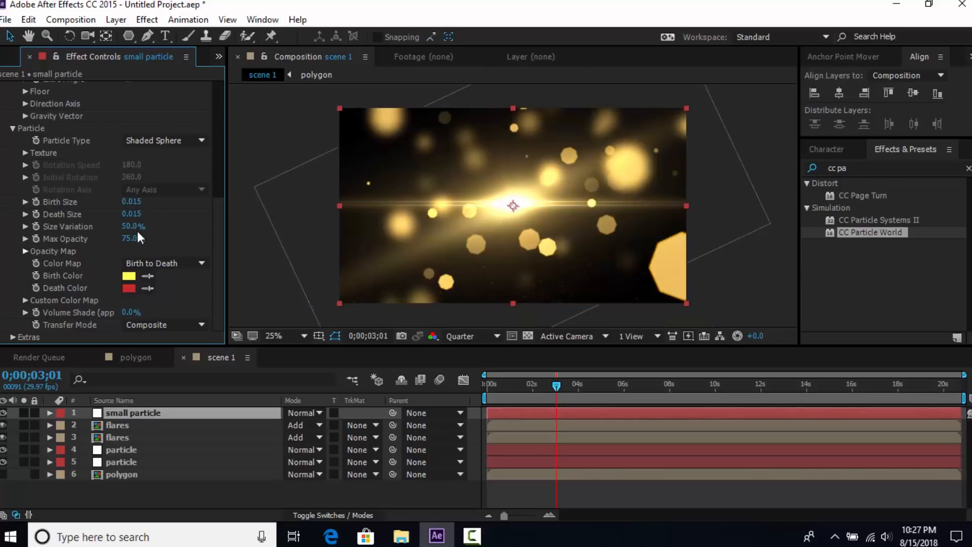
pyautogui.moveTo(128, 225); pyautogui.dragTo(194, 224)
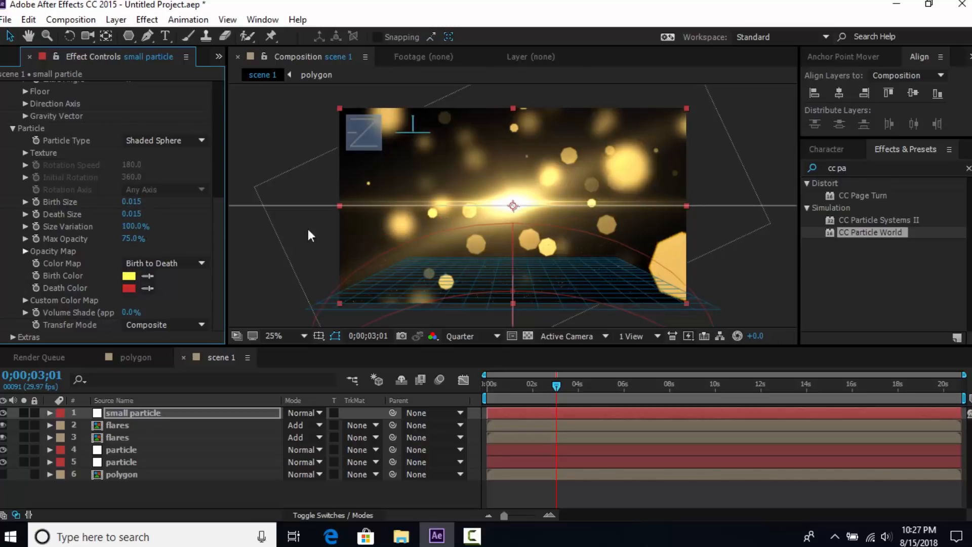
pyautogui.moveTo(171, 239); pyautogui.dragTo(303, 235)
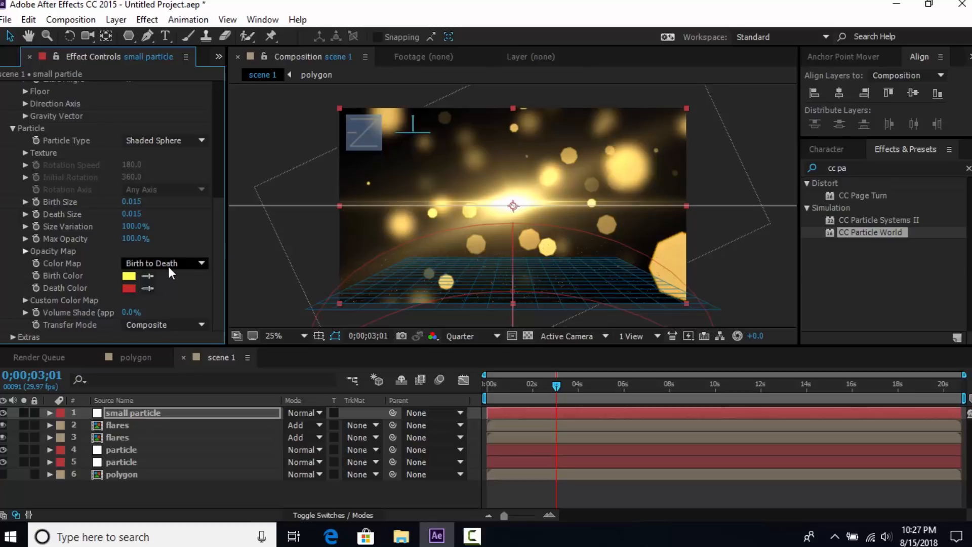
# - Redraw the small particle layer's Opacity Map as a jagged series of spikes across the particle lifetime
pyautogui.click(25, 251)
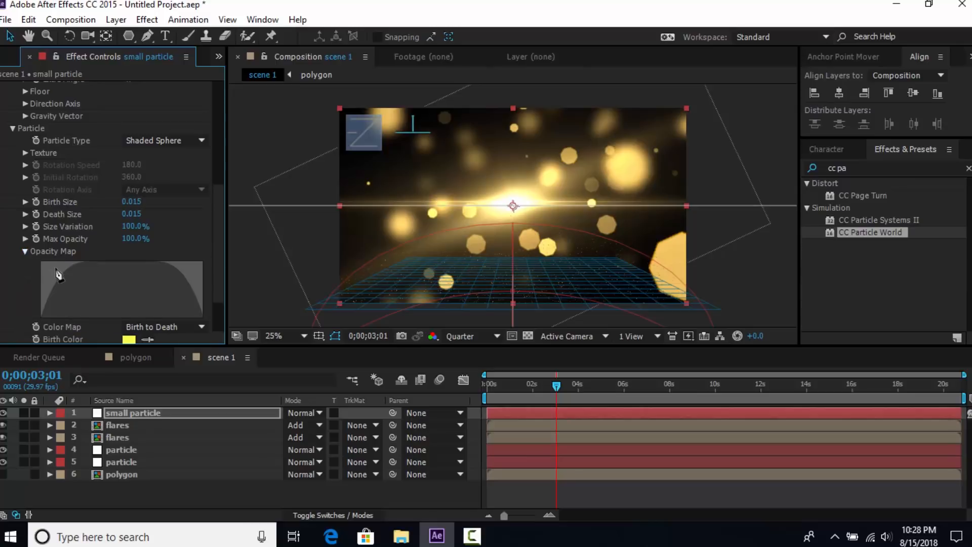
pyautogui.moveTo(57, 274)
pyautogui.mouseDown()
pyautogui.moveTo(48, 339)
pyautogui.moveTo(63, 264)
pyautogui.moveTo(65, 314)
pyautogui.moveTo(76, 270)
pyautogui.moveTo(84, 329)
pyautogui.moveTo(92, 275)
pyautogui.moveTo(90, 325)
pyautogui.moveTo(106, 322)
pyautogui.moveTo(138, 262)
pyautogui.moveTo(152, 312)
pyautogui.moveTo(190, 326)
pyautogui.moveTo(167, 266)
pyautogui.moveTo(173, 300)
pyautogui.moveTo(180, 277)
pyautogui.moveTo(196, 305)
pyautogui.mouseUp()
pyautogui.moveTo(63, 283)
pyautogui.mouseDown()
pyautogui.moveTo(52, 290)
pyautogui.moveTo(45, 278)
pyautogui.mouseUp()
pyautogui.moveTo(147, 268); pyautogui.dragTo(139, 310)
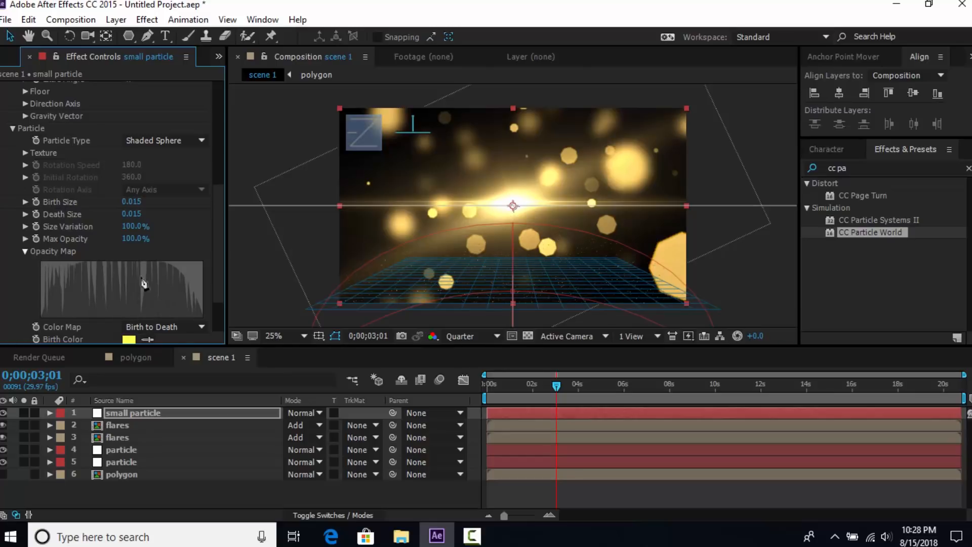
pyautogui.click(25, 252)
# - Set the small particle layer's Birth Color to F6DE9E and Death Color to FBDE90
pyautogui.click(133, 277)
pyautogui.write('F6DE9E')
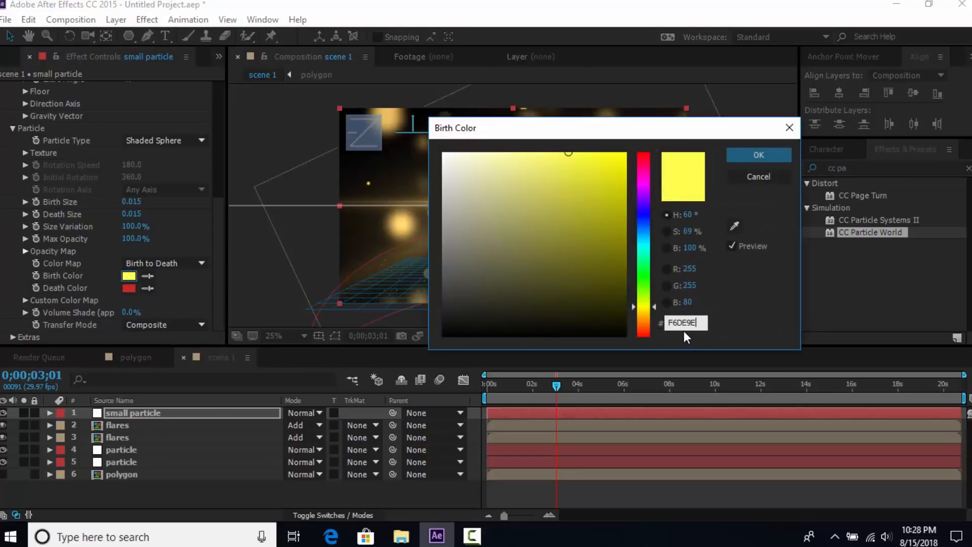
pyautogui.click(762, 153)
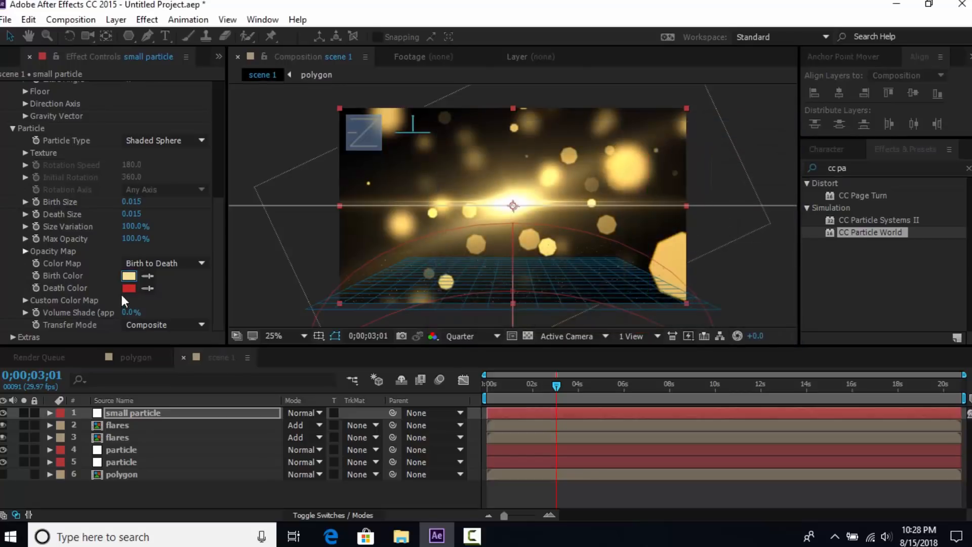
pyautogui.click(129, 287)
pyautogui.write('F4DC9B')
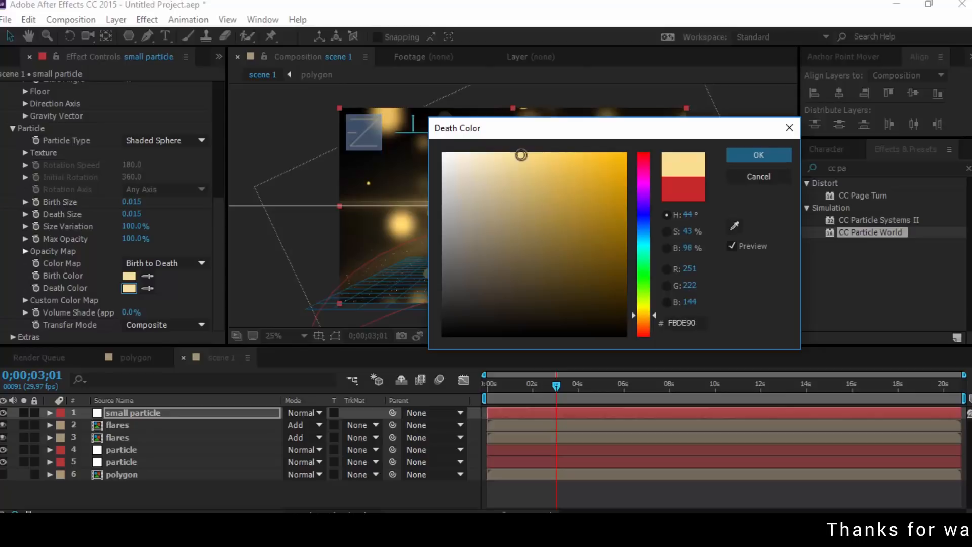
pyautogui.click(759, 155)
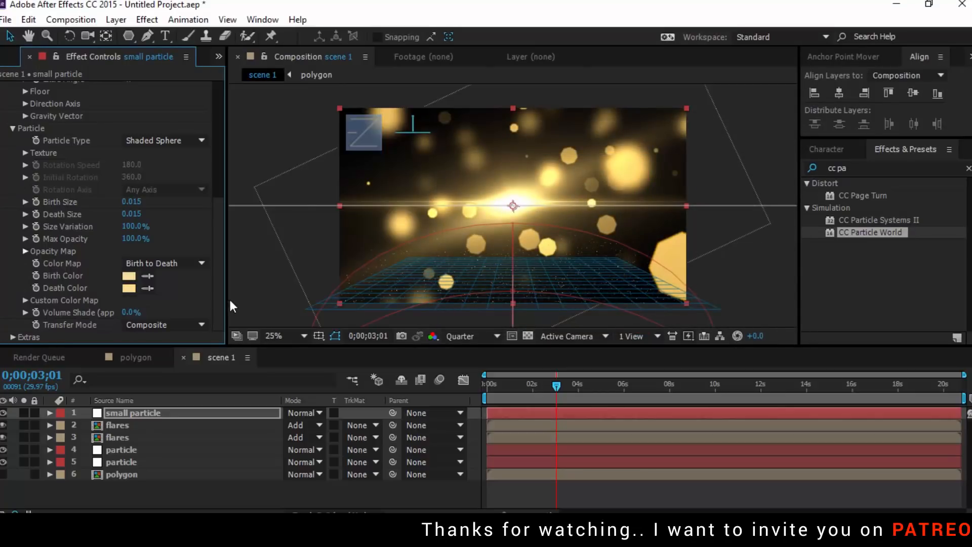
# - Collapse the small particle layer's CC Particle World settings and set the layer's blending mode to Color Dodge
pyautogui.scroll(5, 36, 178)
pyautogui.scroll(1, 36, 175)
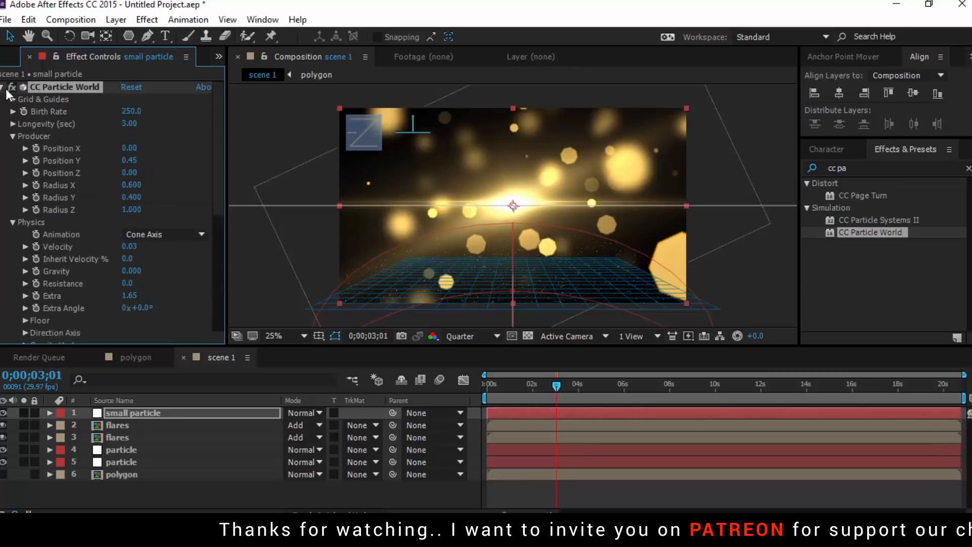
pyautogui.click(2, 88)
pyautogui.click(48, 161)
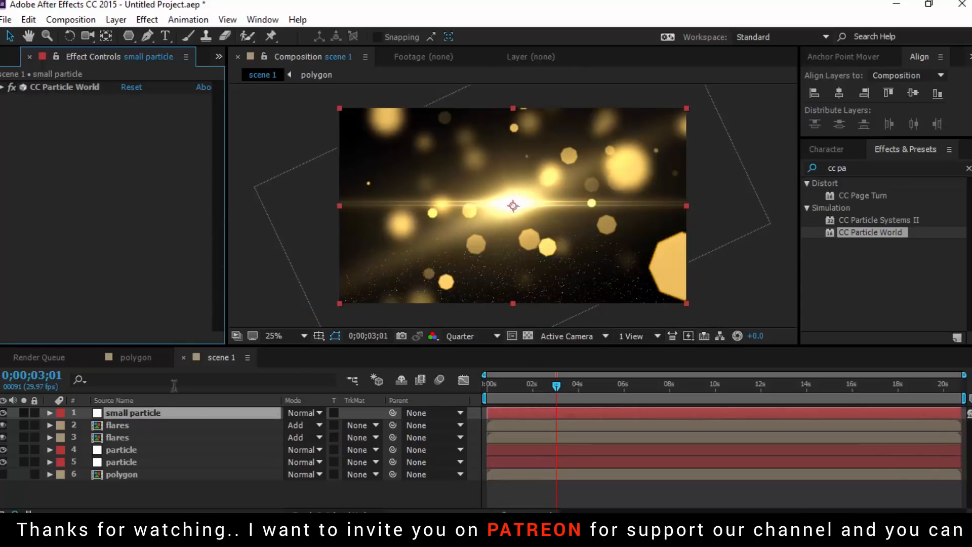
pyautogui.click(310, 412)
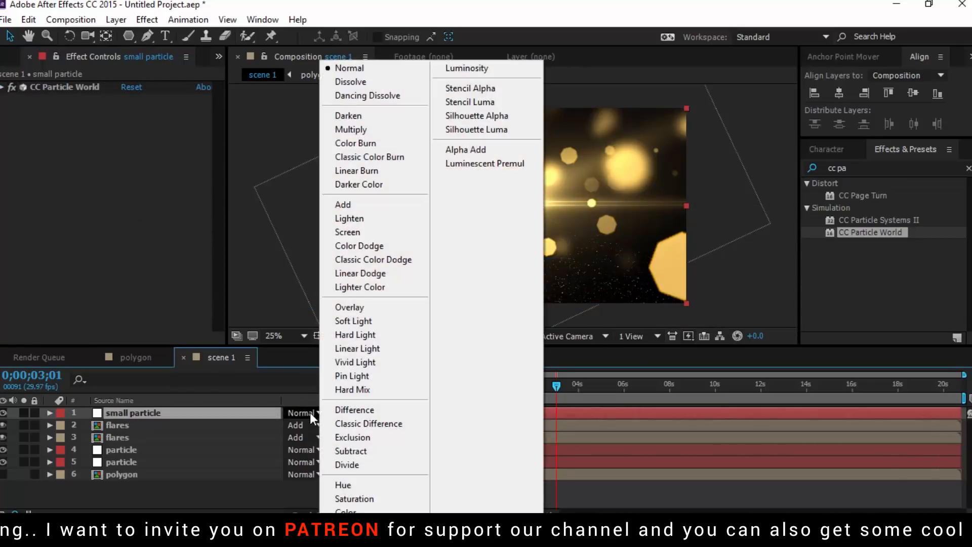
pyautogui.click(350, 246)
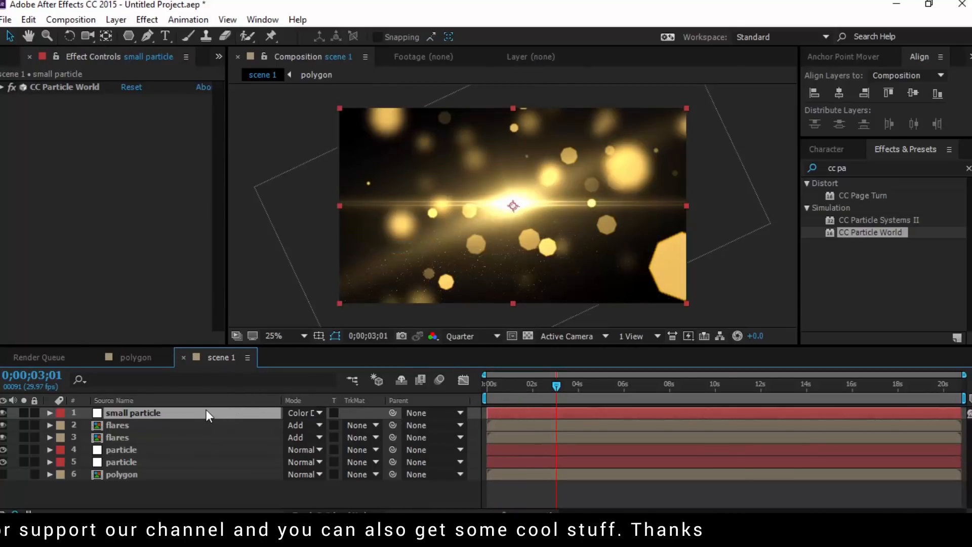
# - Duplicate the small particle layer, giving the copy a Birth Rate of 100 and the Add blending mode
pyautogui.hotkey('ctrl', 'd')
pyautogui.click(131, 111)
pyautogui.write('100')
pyautogui.press('Return')
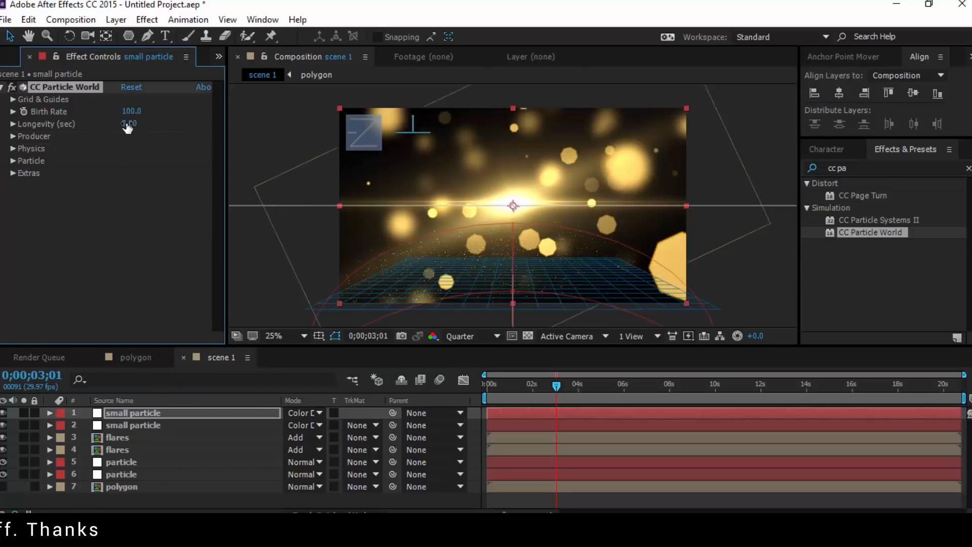
pyautogui.click(311, 413)
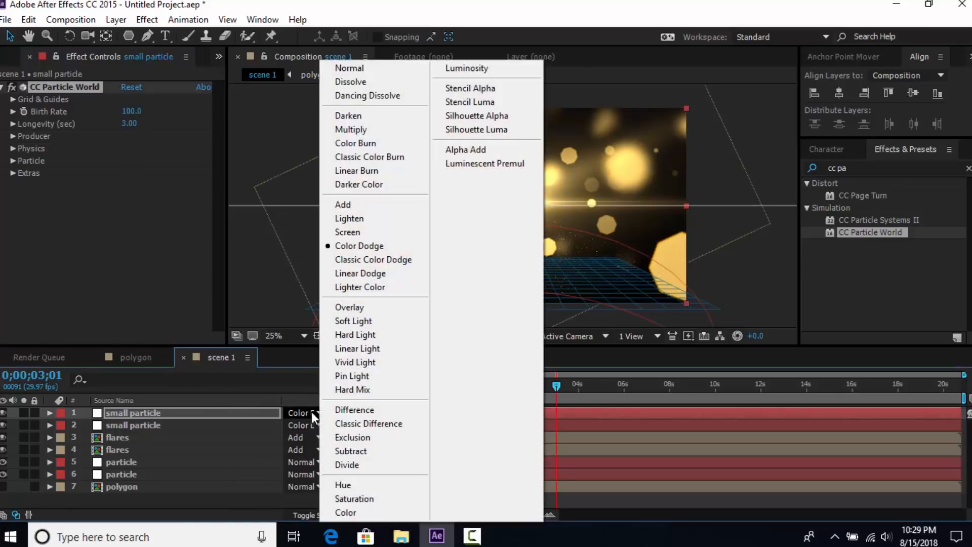
pyautogui.click(352, 203)
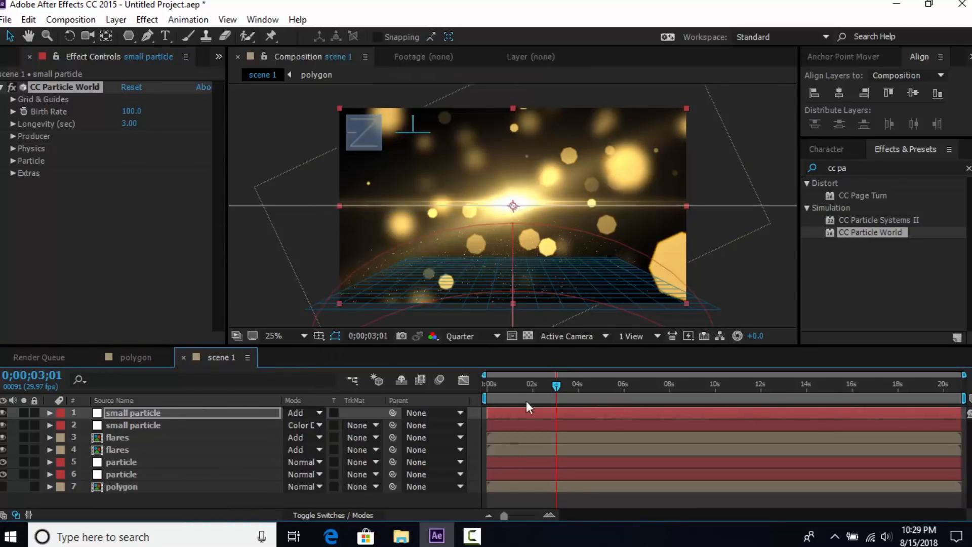
# - At 0;00;04;20, duplicate the topmost small particle layer and set the copy's Birth Rate to 200
pyautogui.moveTo(529, 384); pyautogui.dragTo(593, 384)
pyautogui.click(146, 412)
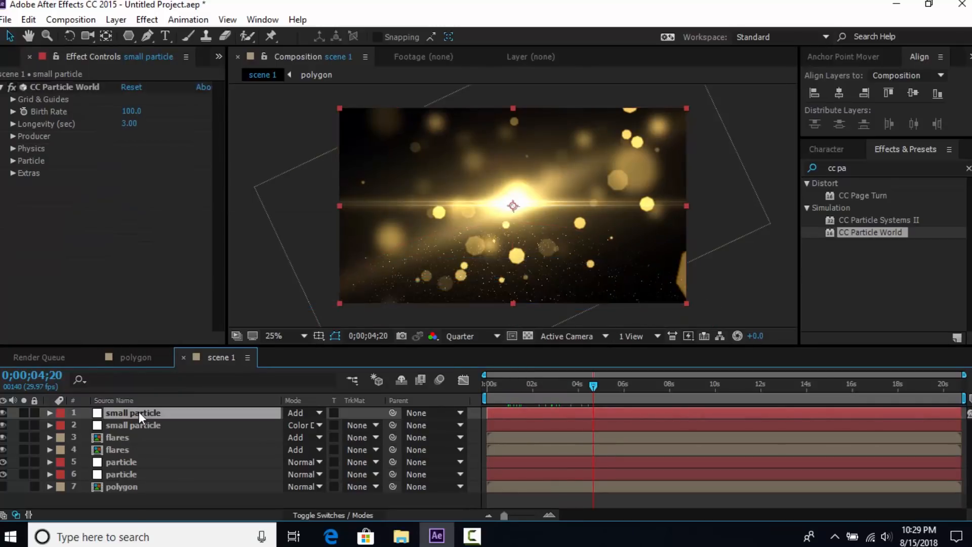
pyautogui.hotkey('ctrl', 'd')
pyautogui.click(141, 111)
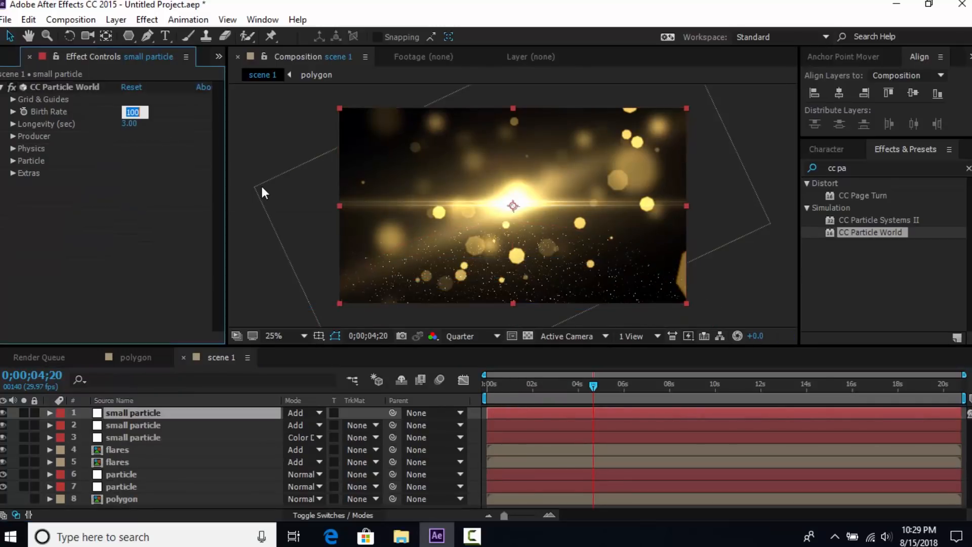
pyautogui.write('200')
pyautogui.press('Return')
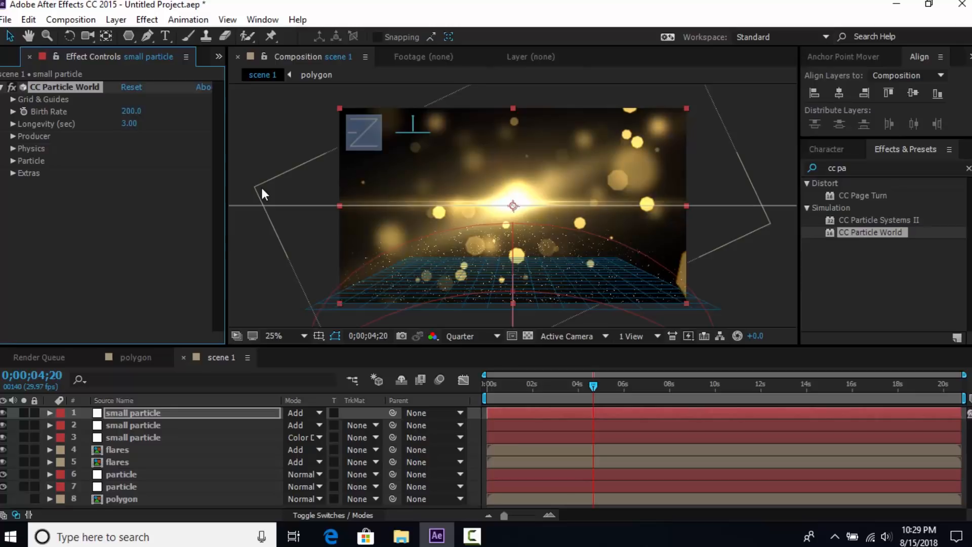
# - Adjust the topmost small particle layer's producer to Radius X 0.670 and Radius Y 0.350, and increase its Radius Z
pyautogui.click(142, 309)
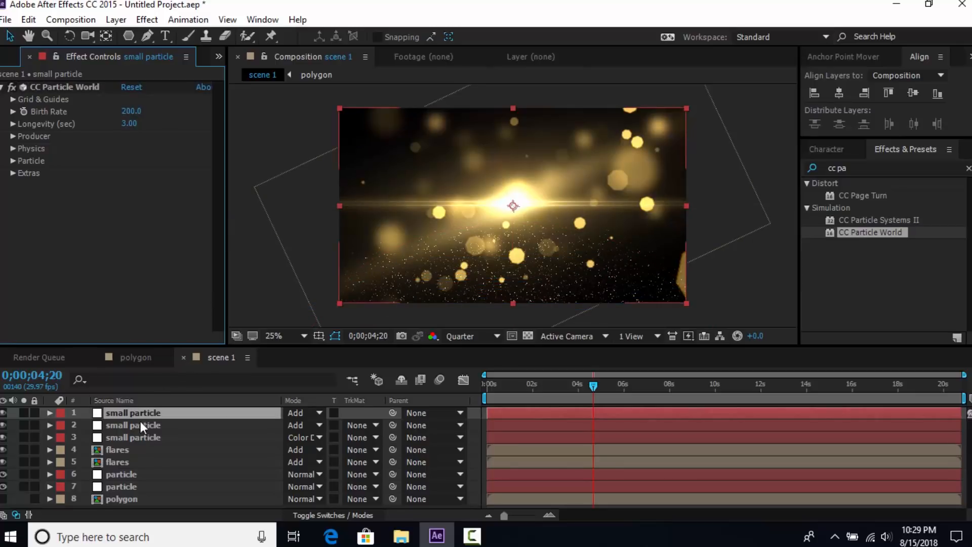
pyautogui.click(13, 137)
pyautogui.moveTo(137, 203); pyautogui.dragTo(143, 186)
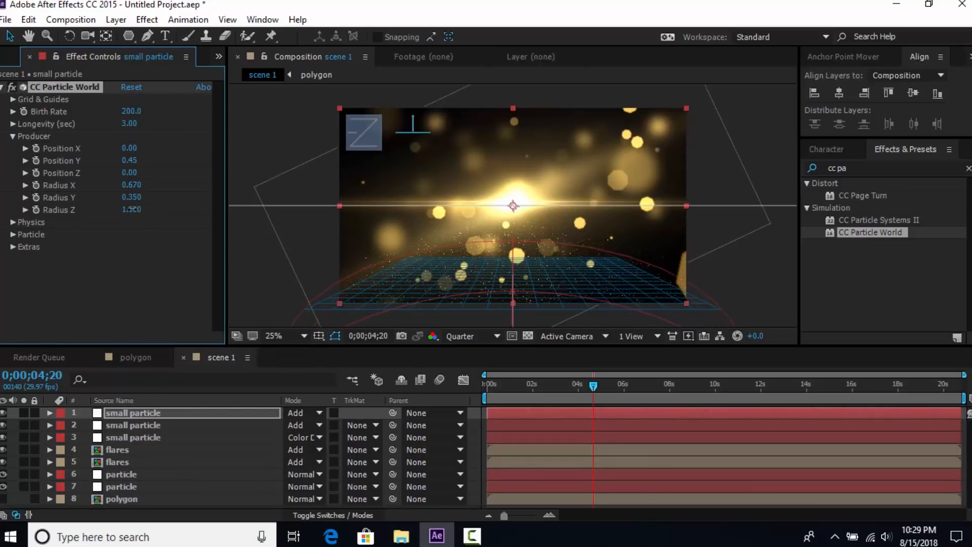
# - Set the second small particle layer's producer Radius Y to 0.320
pyautogui.click(133, 426)
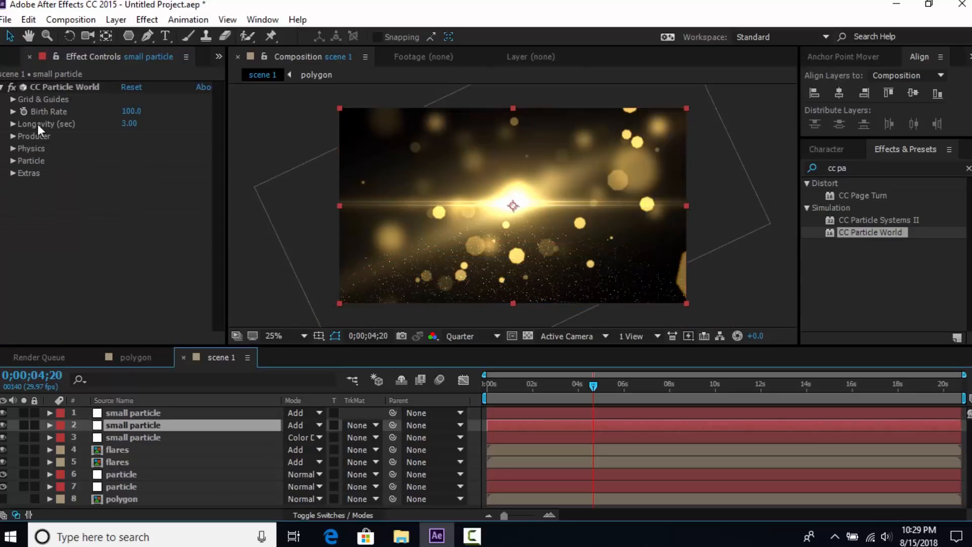
pyautogui.click(13, 136)
pyautogui.moveTo(137, 199); pyautogui.dragTo(128, 199)
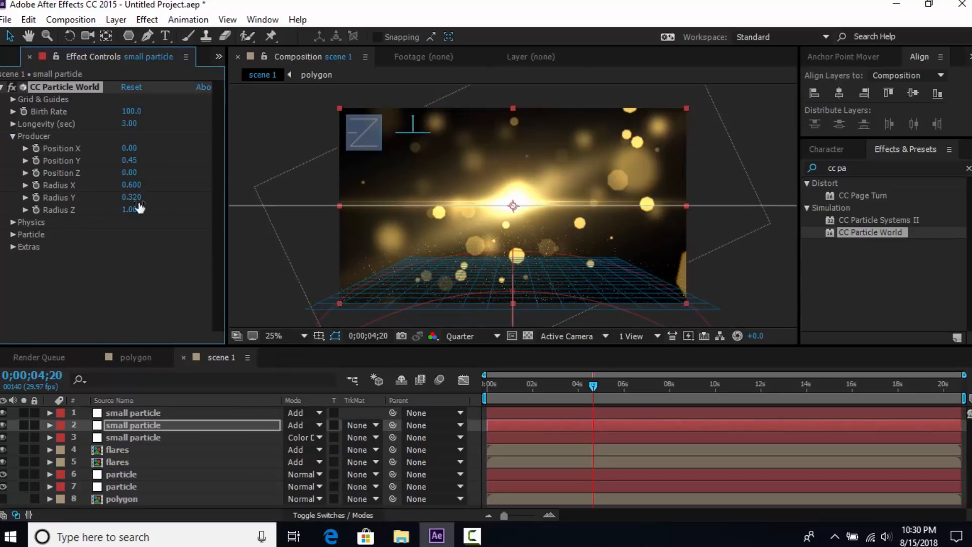
# - Slightly reduce the Color Dodge small particle layer's producer Radius Y and collapse its CC Particle World settings
pyautogui.hotkey('ctrl', 'Down')
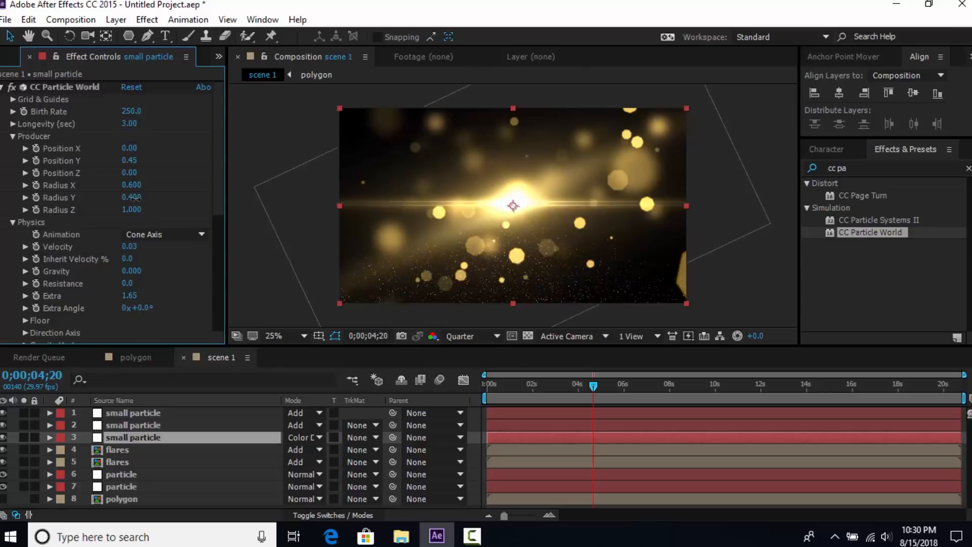
pyautogui.moveTo(137, 198); pyautogui.dragTo(134, 199)
pyautogui.click(3, 87)
pyautogui.click(71, 186)
# - Duplicate all three small particle layers together
pyautogui.keyDown('shift'); pyautogui.click(157, 411); pyautogui.keyUp('shift')
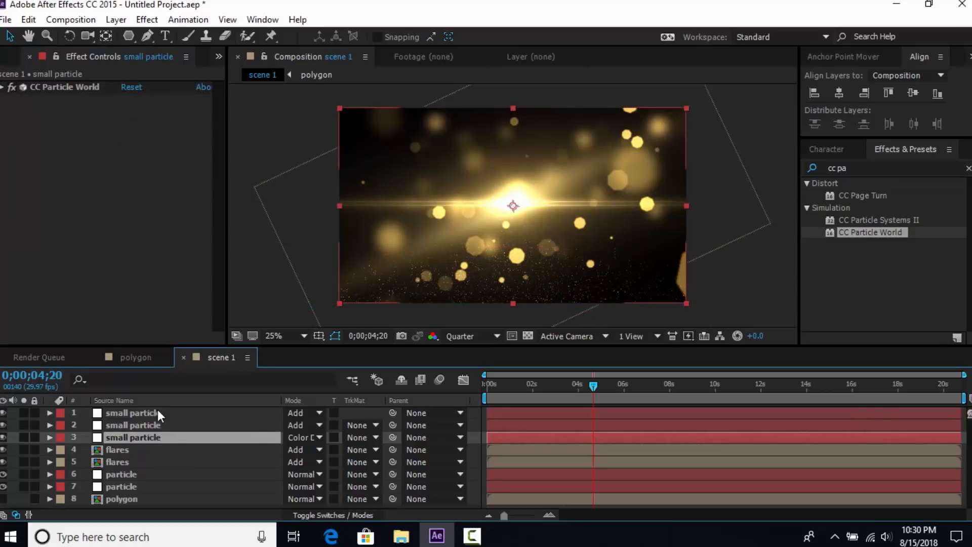
pyautogui.hotkey('ctrl', 'd')
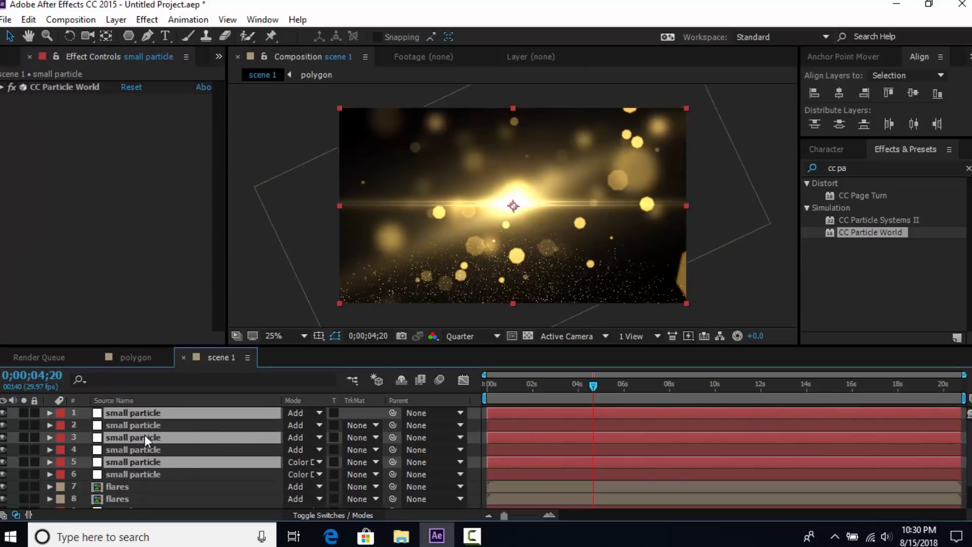
# - Stack the three duplicated small particle layers above the originals and rotate them together by half a turn
pyautogui.moveTo(139, 428); pyautogui.dragTo(139, 422)
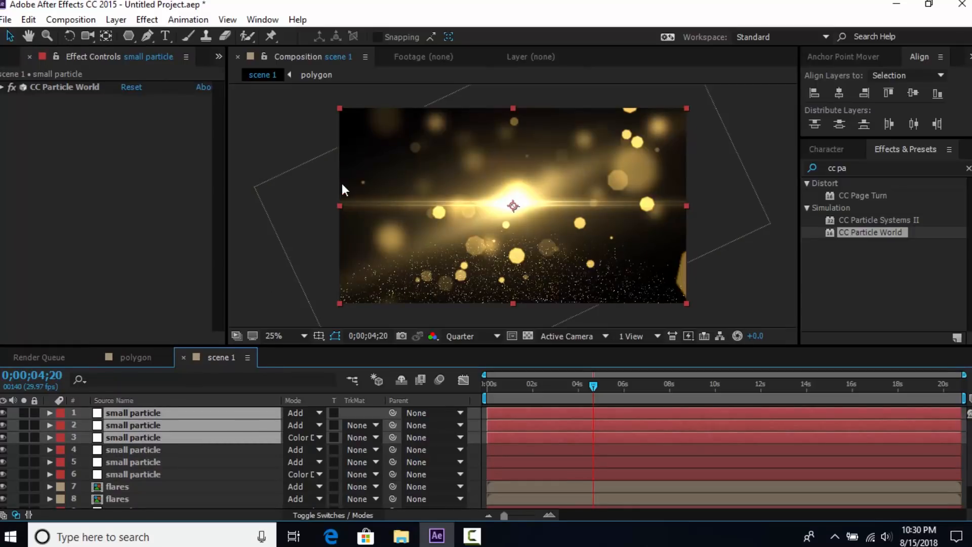
pyautogui.click(69, 36)
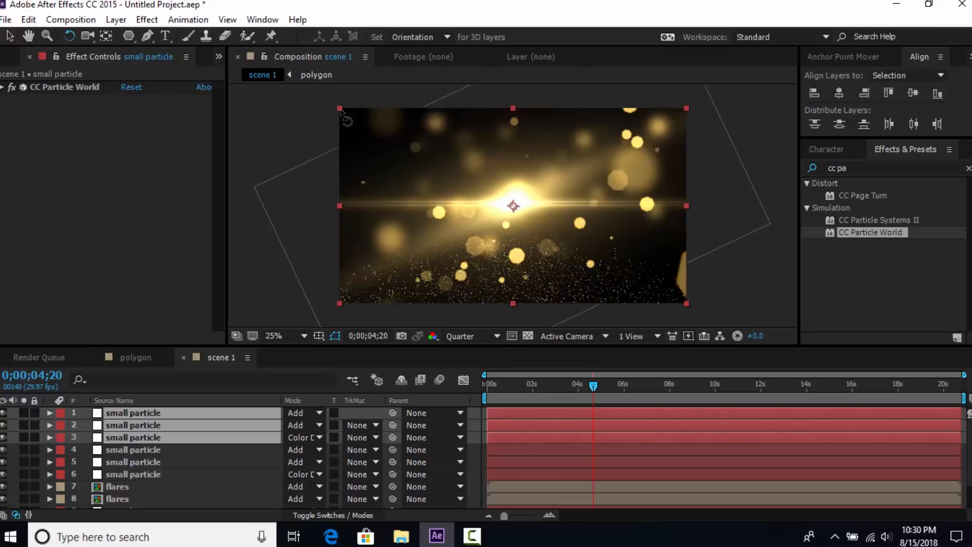
pyautogui.click(339, 113)
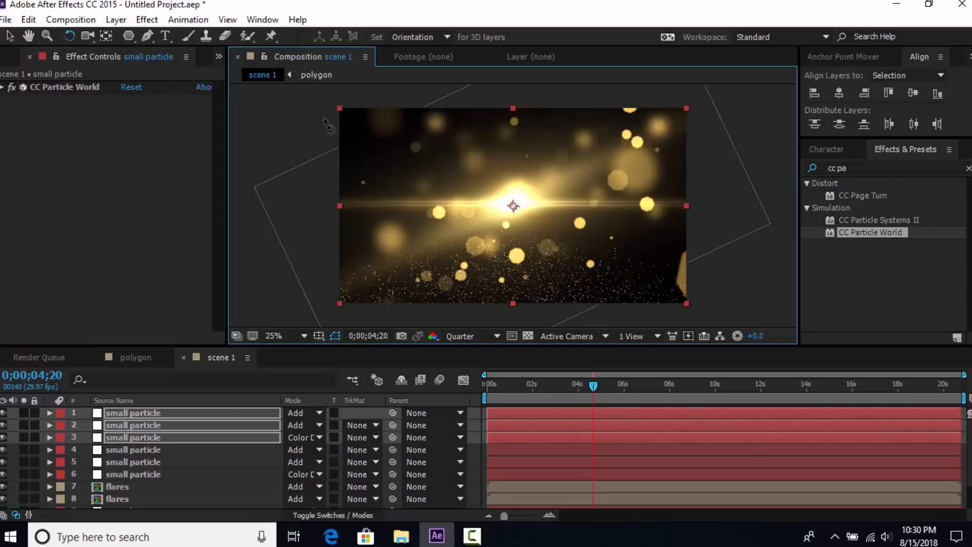
pyautogui.moveTo(307, 158); pyautogui.dragTo(666, 301)
pyautogui.click(9, 36)
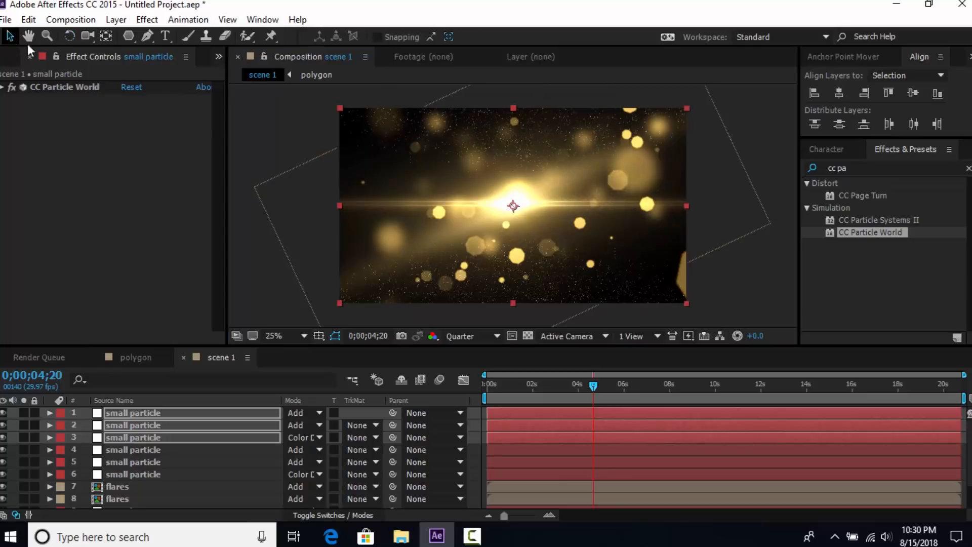
pyautogui.click(268, 130)
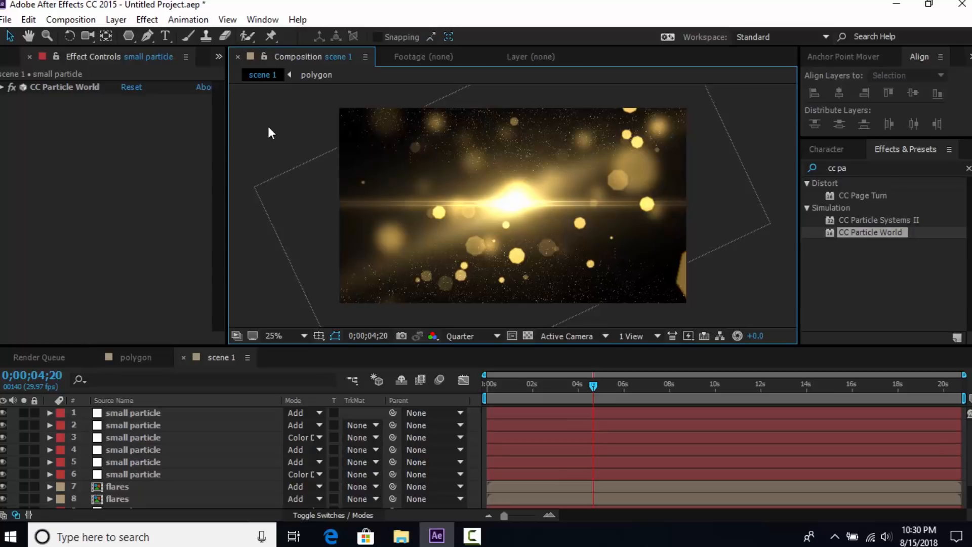
# - Add a text layer reading "Welcome" across the central flare and set its stroke width to 1 px
pyautogui.click(165, 36)
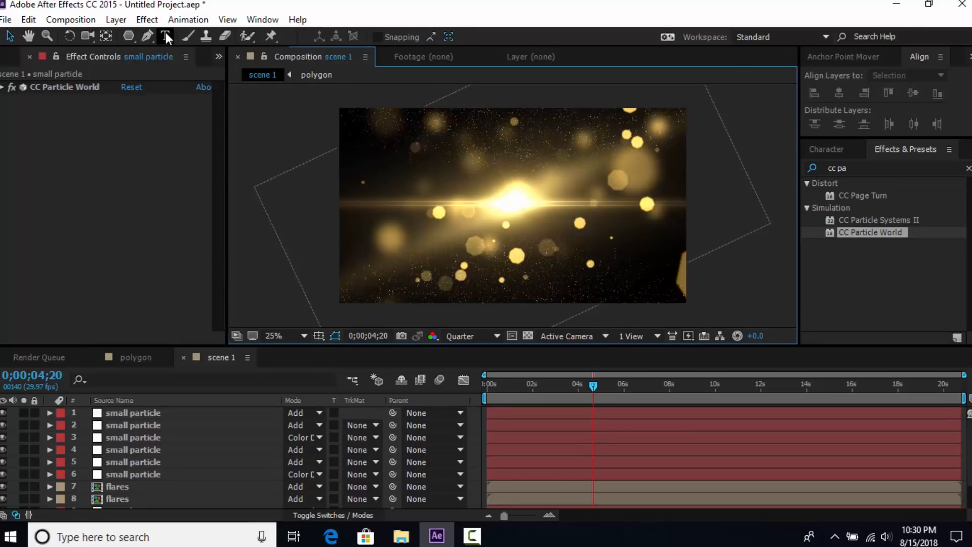
pyautogui.click(466, 223)
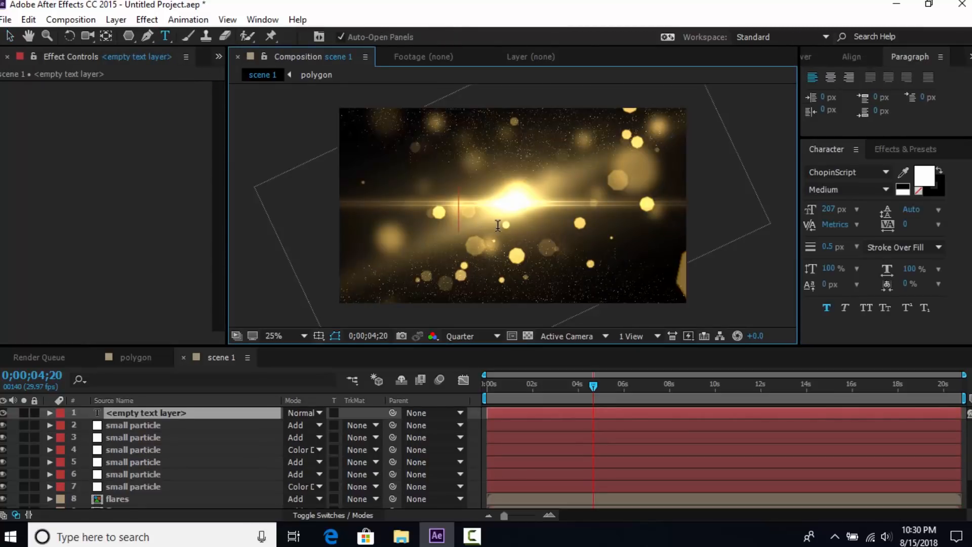
pyautogui.write('Welcome')
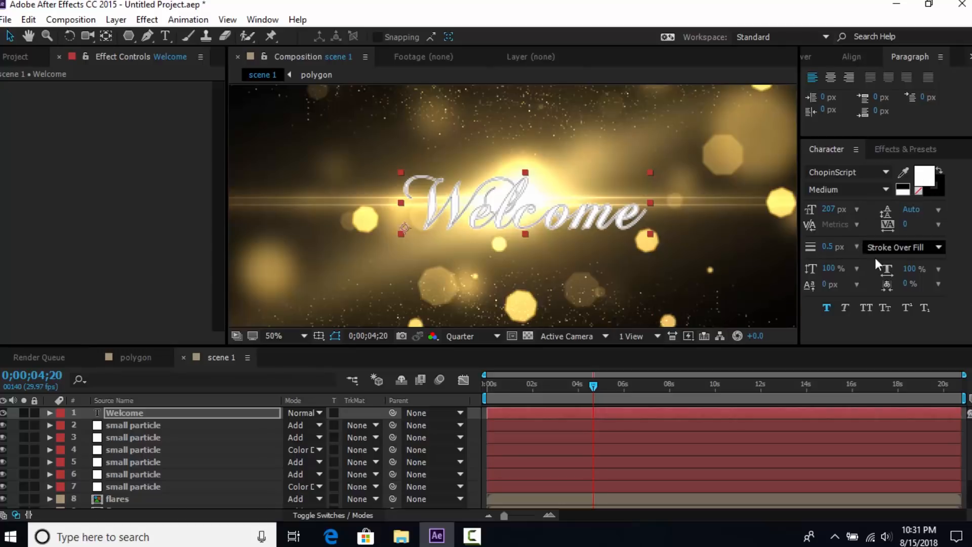
pyautogui.click(830, 247)
pyautogui.write('1')
pyautogui.press('Return')
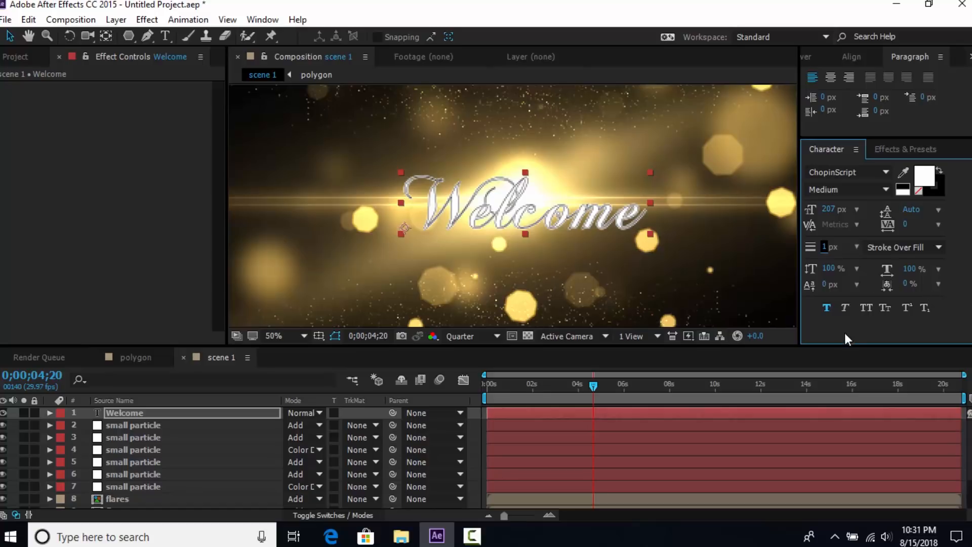
# - Apply the Evaporate text animation preset to the Welcome layer
pyautogui.click(540, 414)
pyautogui.click(900, 148)
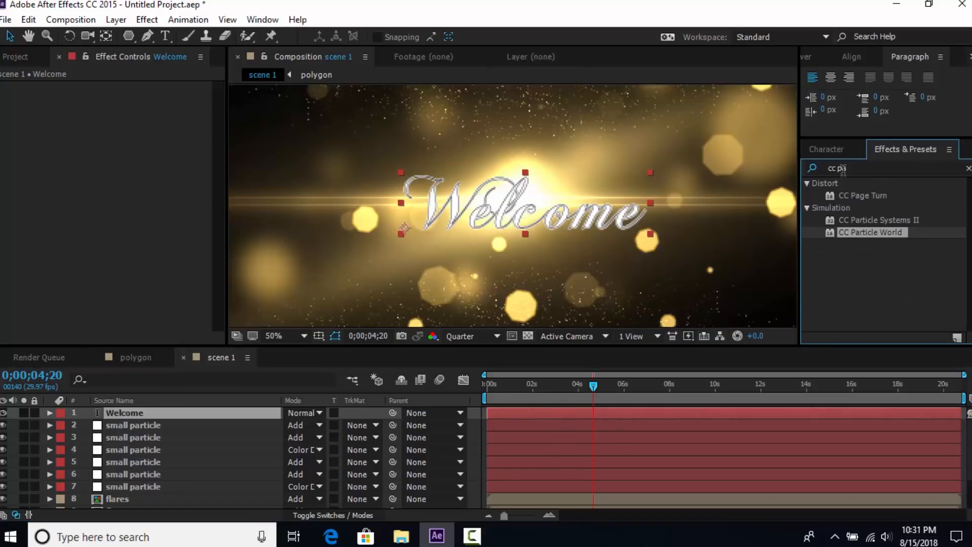
pyautogui.click(968, 168)
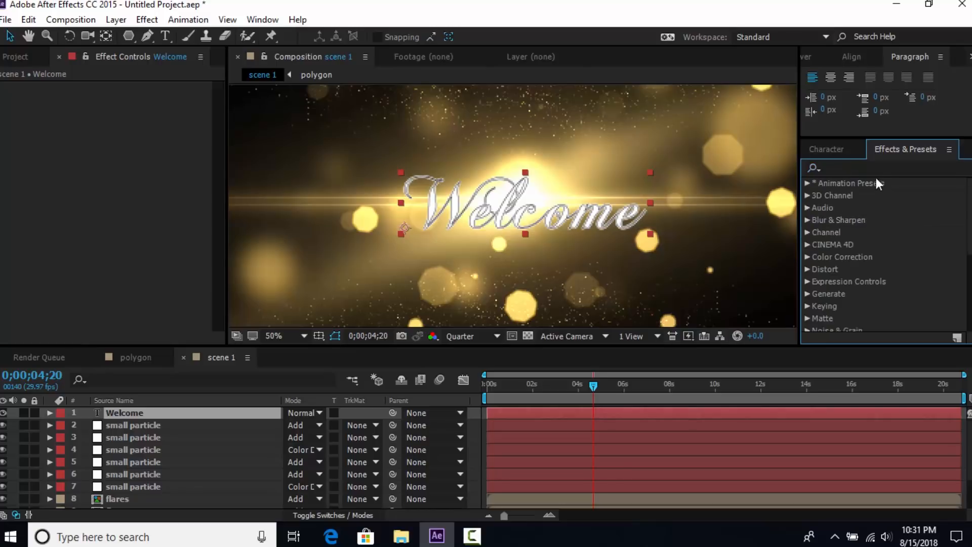
pyautogui.click(871, 167)
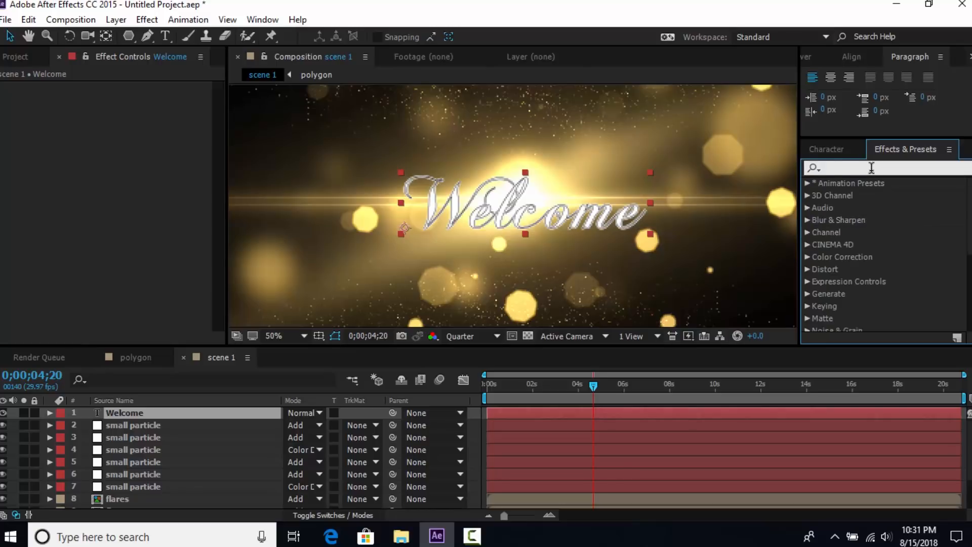
pyautogui.write('eva')
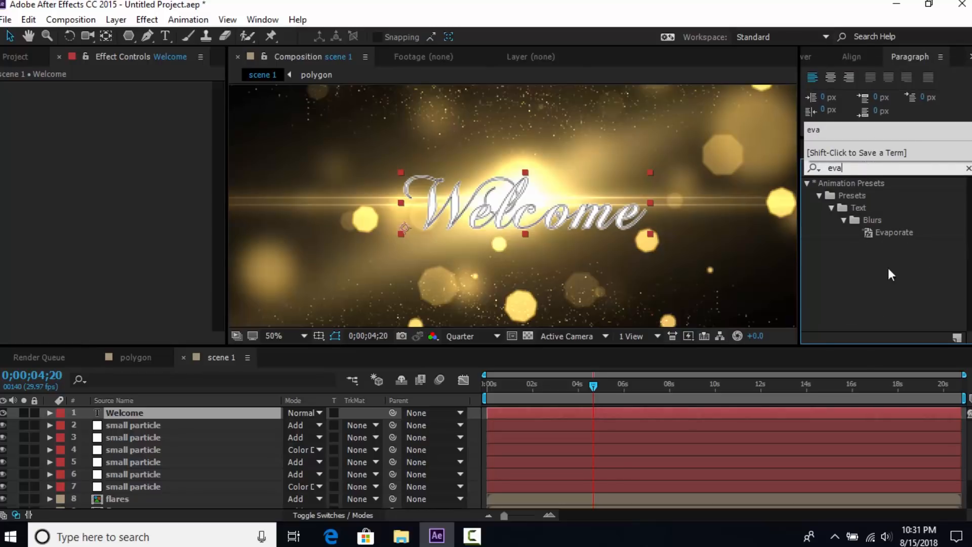
pyautogui.moveTo(900, 233); pyautogui.dragTo(156, 415)
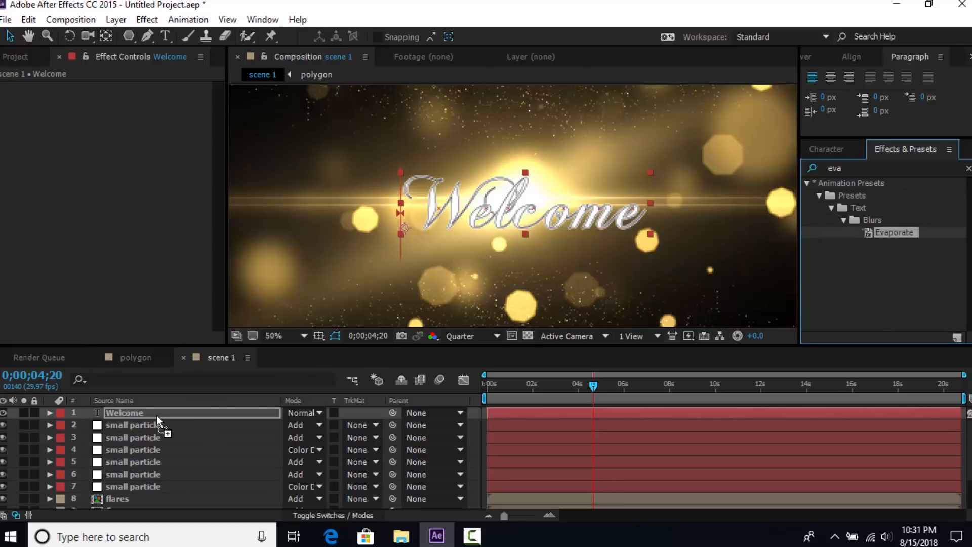
# - Retime and reverse the Welcome layer's Offset keyframes to run from 29.0 at 0;00;02;03 to -17.0 at 0;00;03;10
pyautogui.click(534, 413)
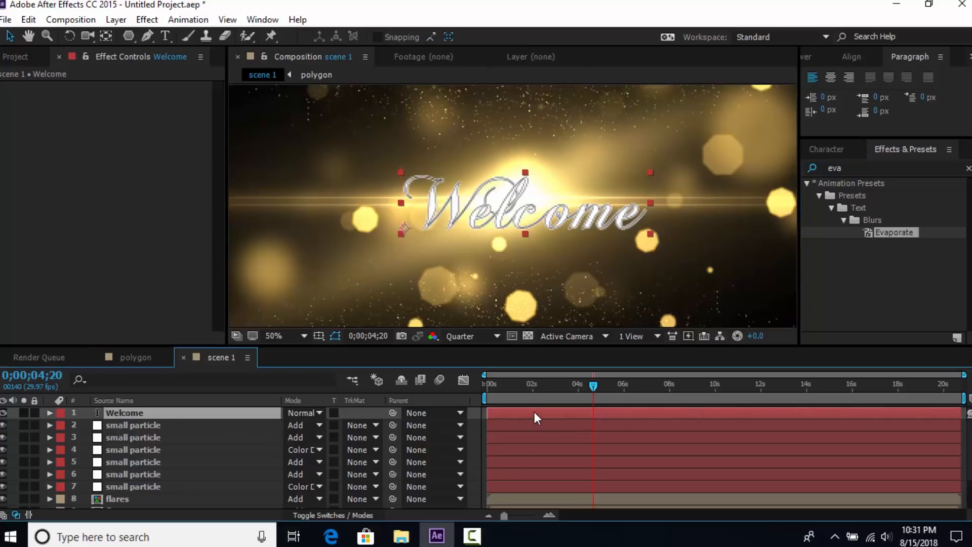
pyautogui.press('u')
pyautogui.moveTo(481, 390); pyautogui.dragTo(533, 393)
pyautogui.moveTo(663, 427); pyautogui.dragTo(535, 439)
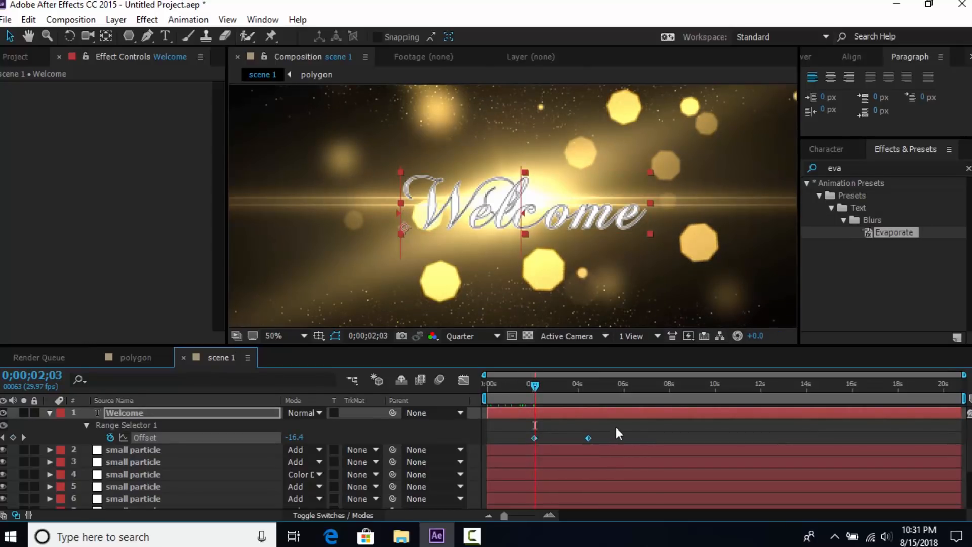
pyautogui.click(614, 429)
pyautogui.press('=')
pyautogui.moveTo(533, 437)
pyautogui.mouseDown()
pyautogui.moveTo(590, 436)
pyautogui.moveTo(536, 440)
pyautogui.mouseUp()
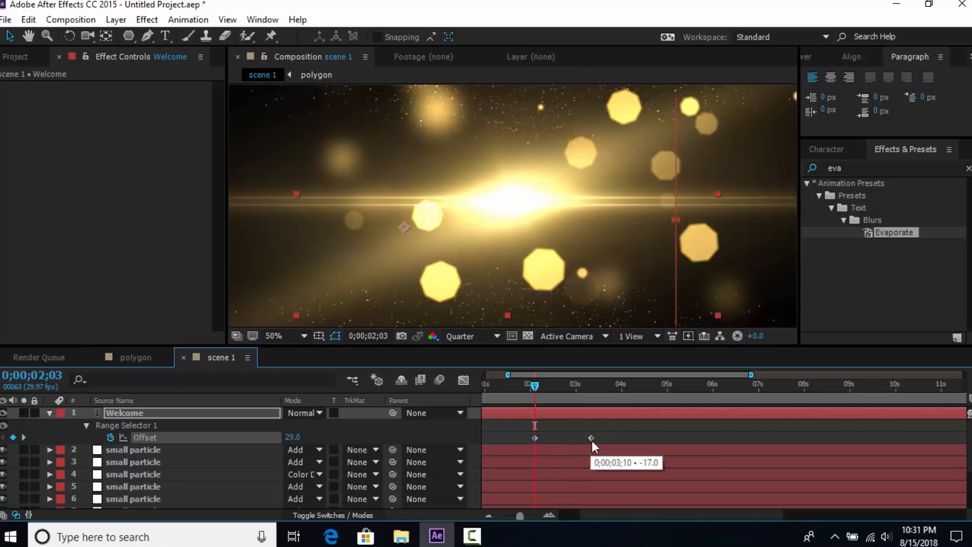
pyautogui.moveTo(536, 384); pyautogui.dragTo(575, 390)
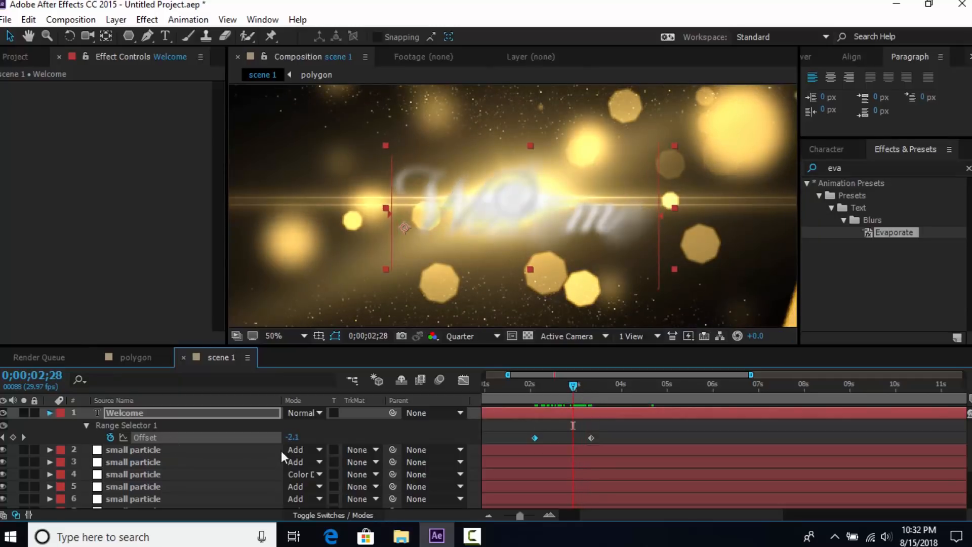
# - Pre-compose the Welcome layer as "text here", moving all attributes into the new composition
pyautogui.press('u')
pyautogui.press(',')
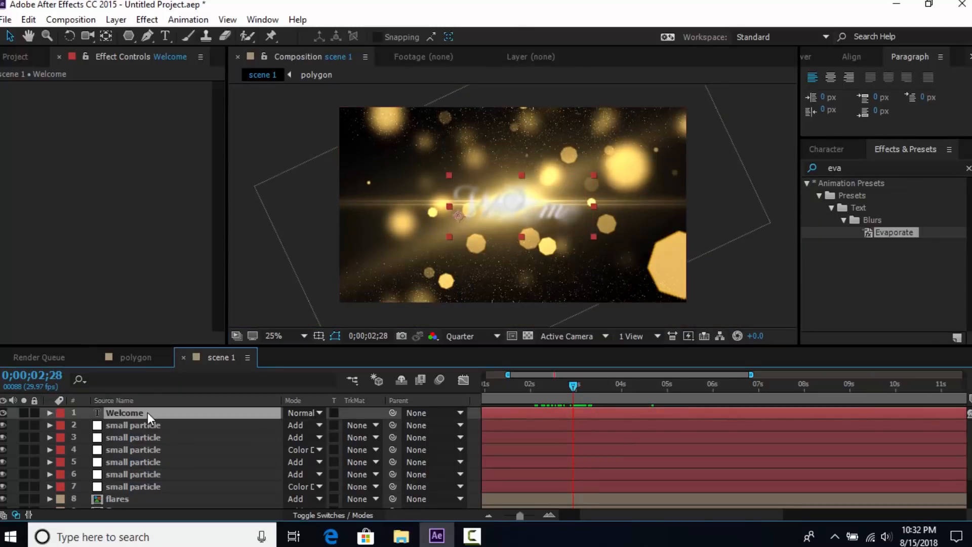
pyautogui.rightClick(147, 412)
pyautogui.click(171, 444)
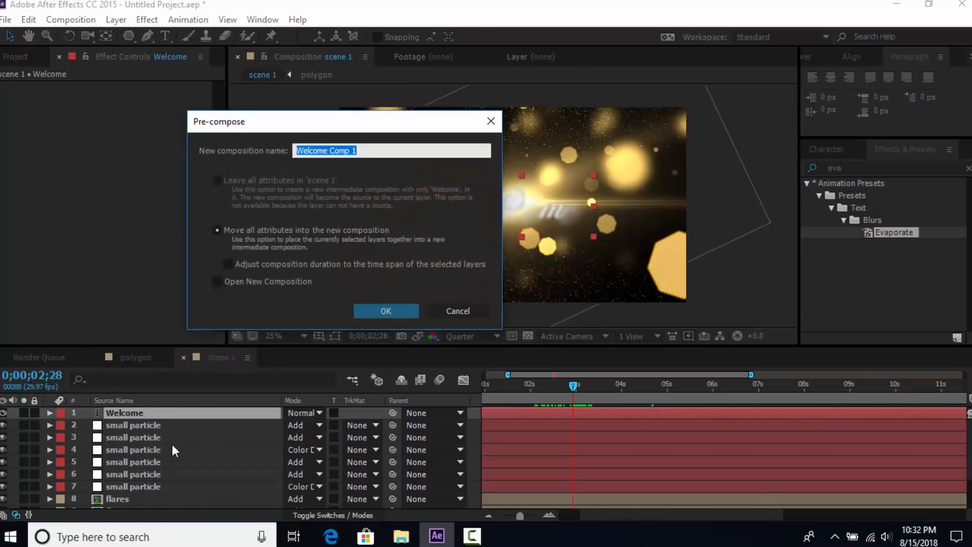
pyautogui.write('text here')
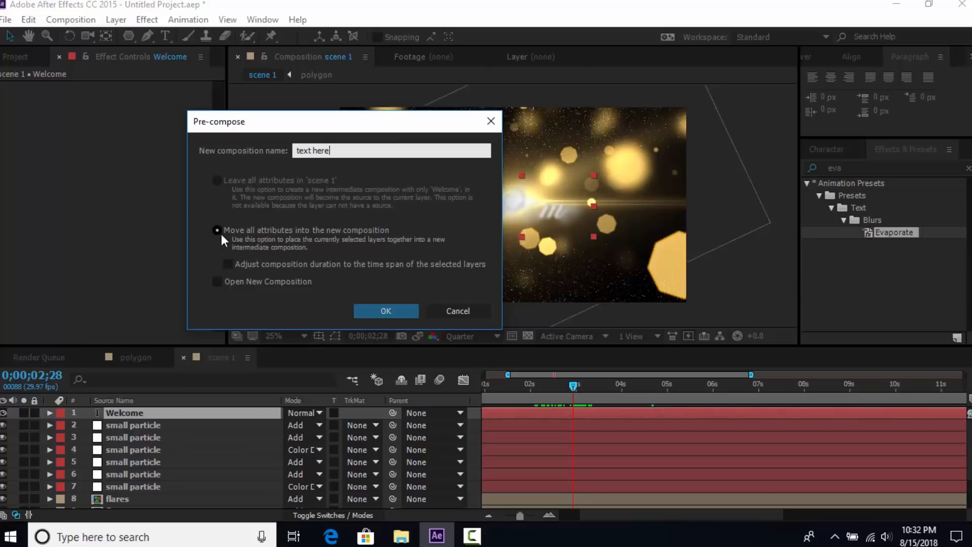
pyautogui.click(387, 310)
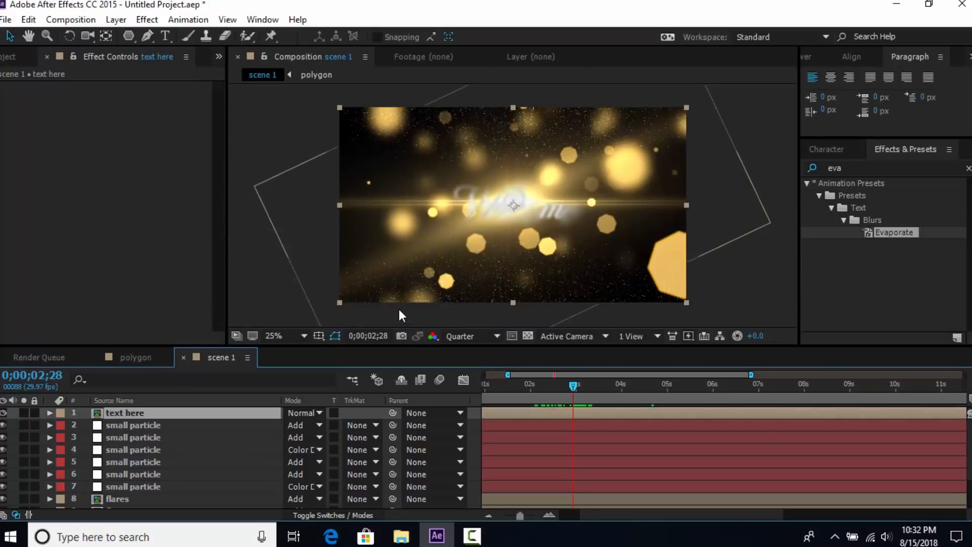
# - Apply the CC Light Sweep effect to the text here layer
pyautogui.click(967, 168)
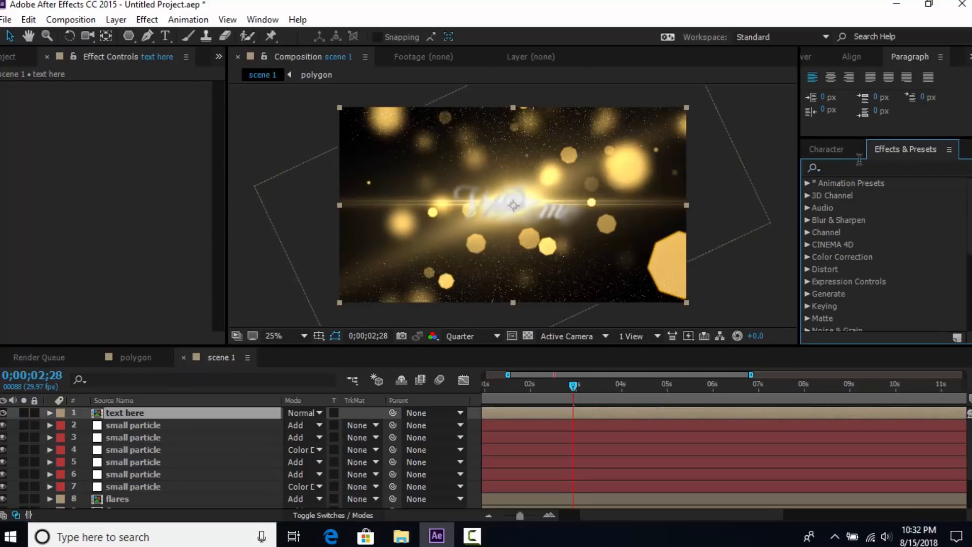
pyautogui.click(853, 168)
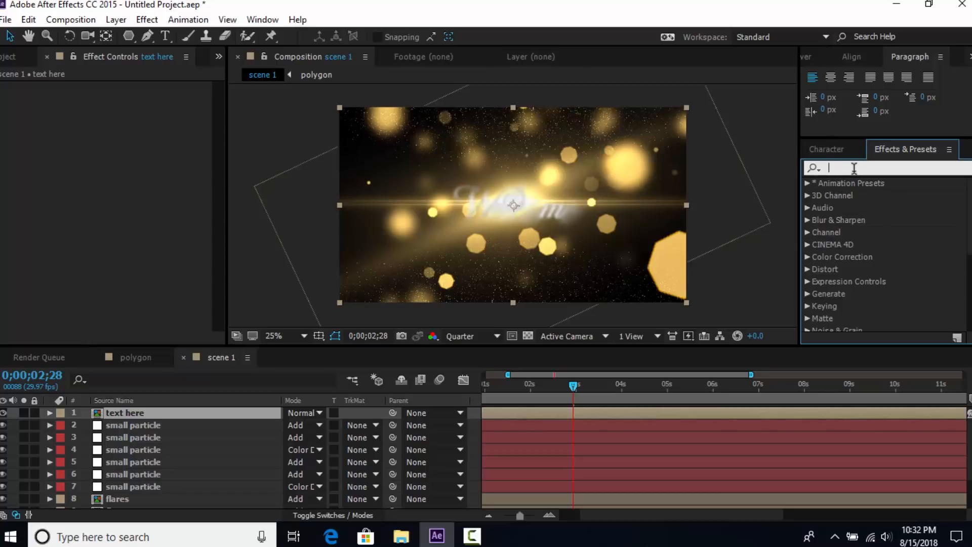
pyautogui.write('cc ligh')
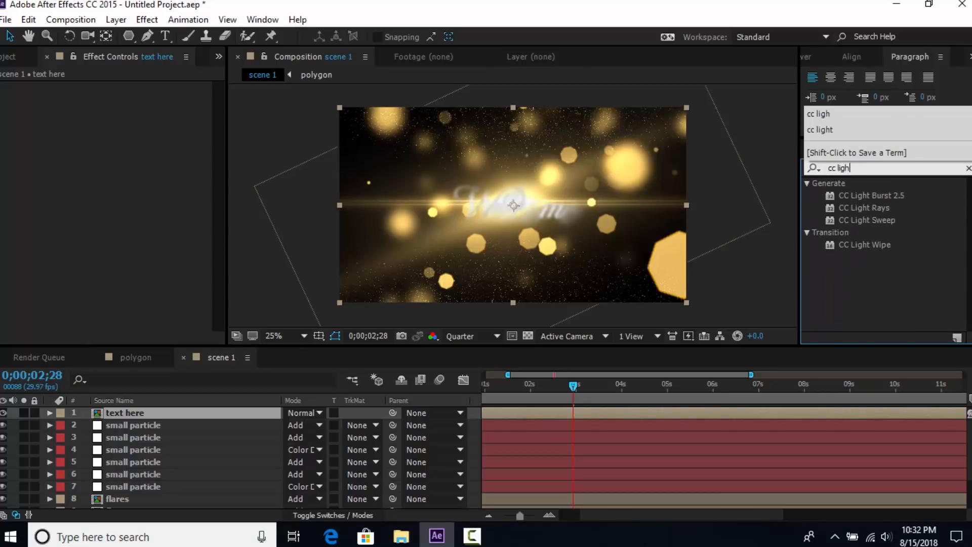
pyautogui.moveTo(876, 223); pyautogui.dragTo(135, 413)
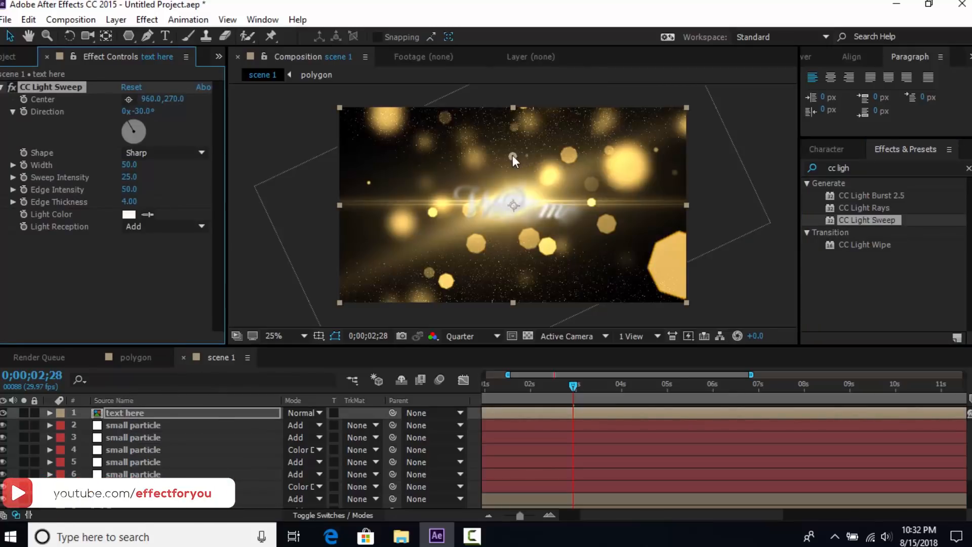
# - Keyframe the light sweep's Center from about 536, 334 at 0;00;03;12 to about 1380, 330 at 0;00;04;11
pyautogui.moveTo(576, 383); pyautogui.dragTo(597, 385)
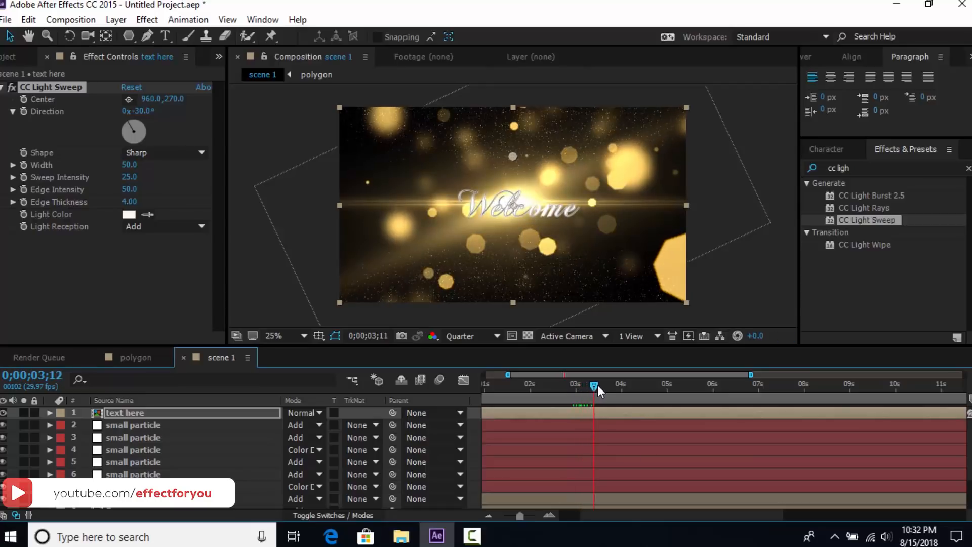
pyautogui.moveTo(512, 157); pyautogui.dragTo(436, 167)
pyautogui.click(23, 99)
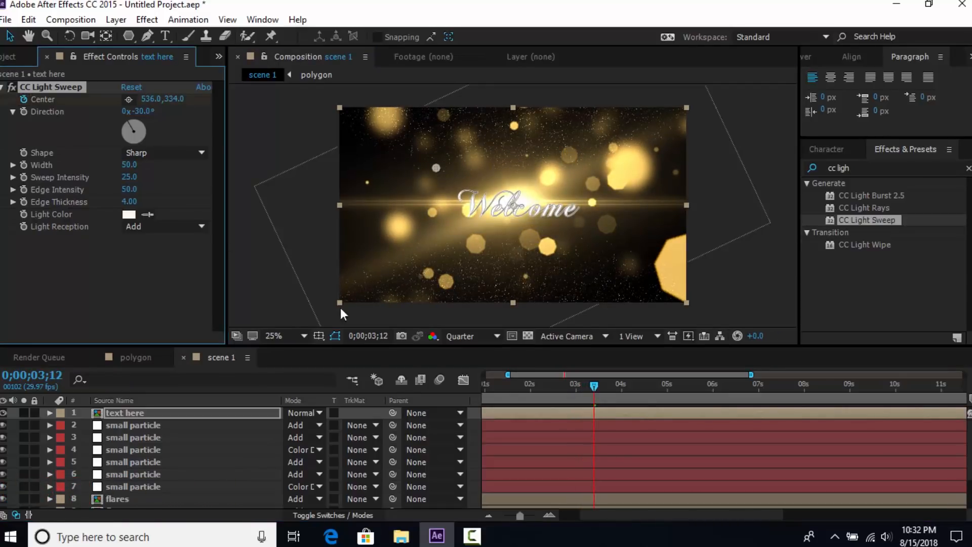
pyautogui.moveTo(595, 384); pyautogui.dragTo(639, 387)
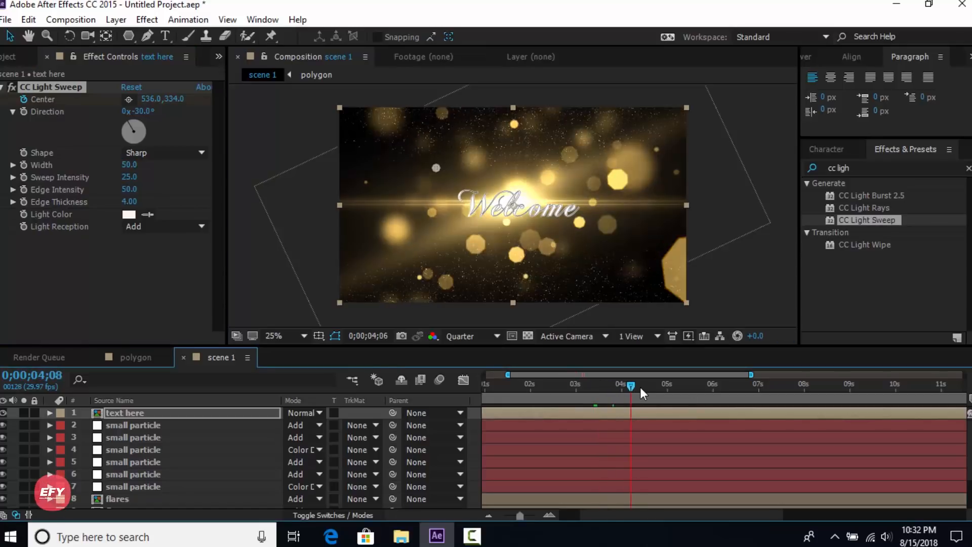
pyautogui.moveTo(438, 166); pyautogui.dragTo(585, 166)
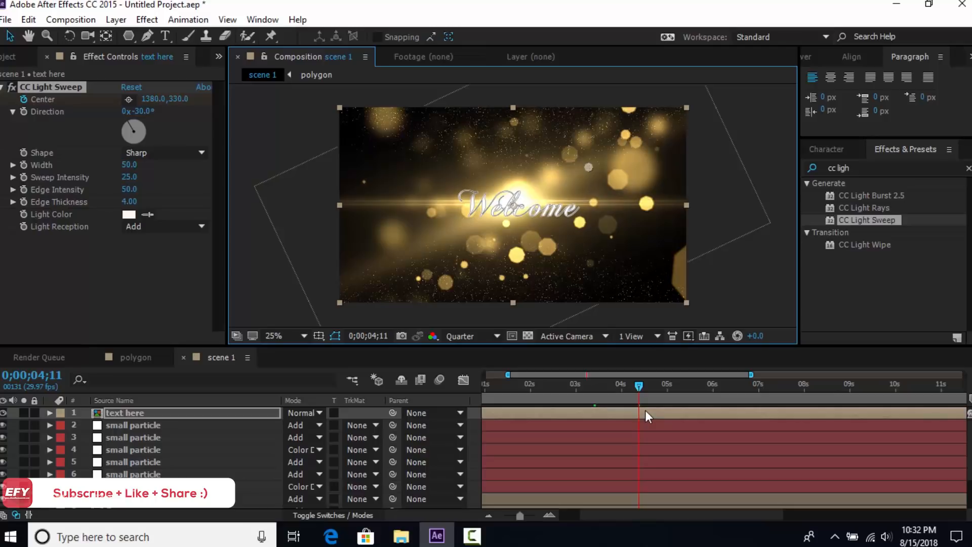
# - Apply the Tint effect to the text here layer and set Map Black To to F6DE9E
pyautogui.click(967, 168)
pyautogui.click(869, 169)
pyautogui.write('tint')
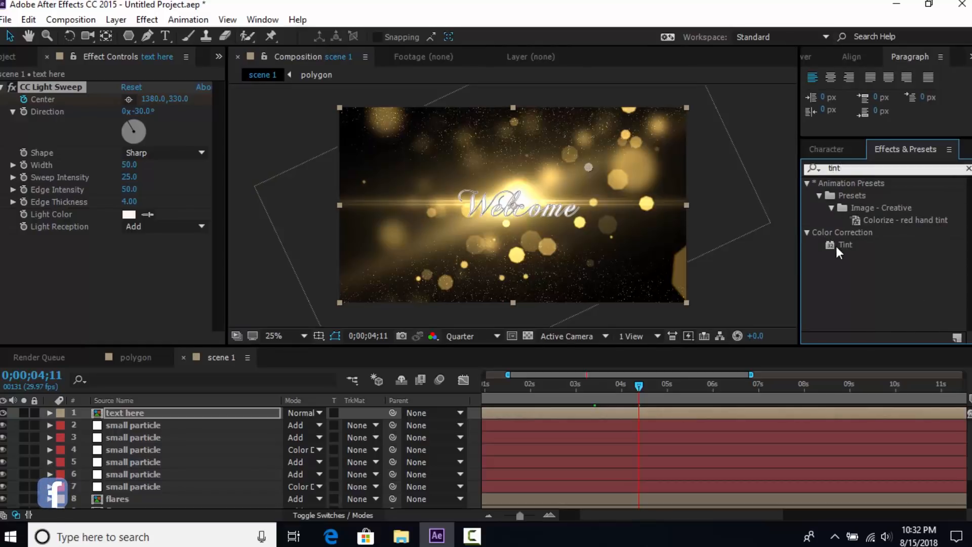
pyautogui.moveTo(840, 245); pyautogui.dragTo(132, 416)
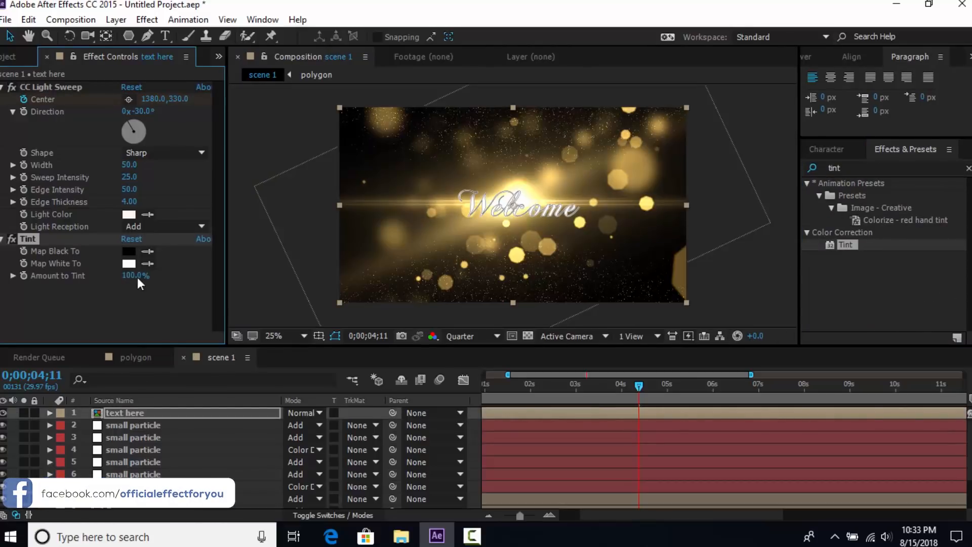
pyautogui.click(129, 251)
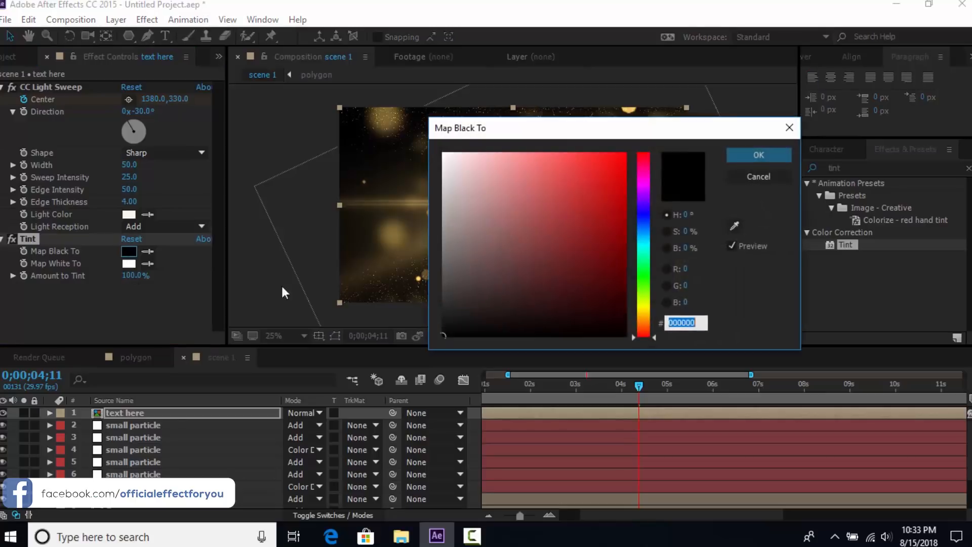
pyautogui.write('F6DE9E')
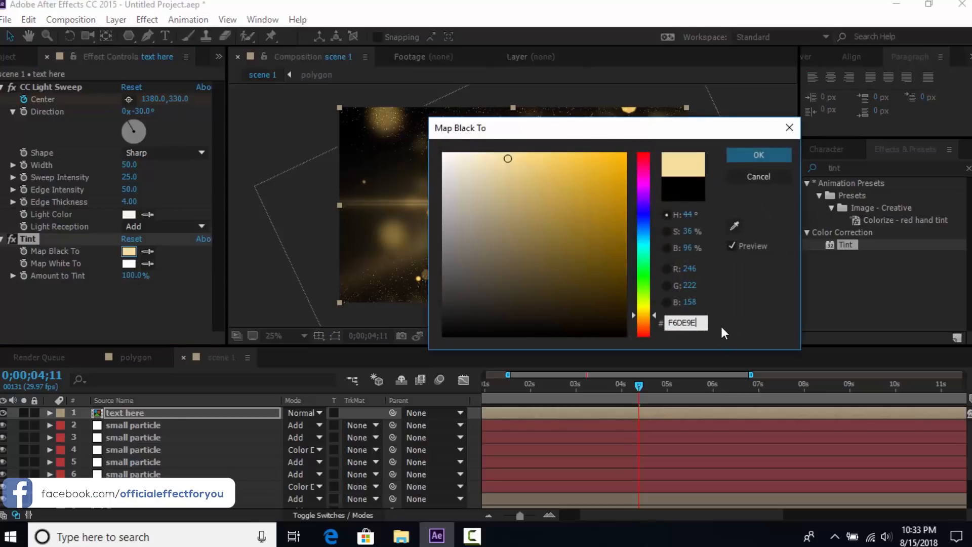
pyautogui.click(764, 153)
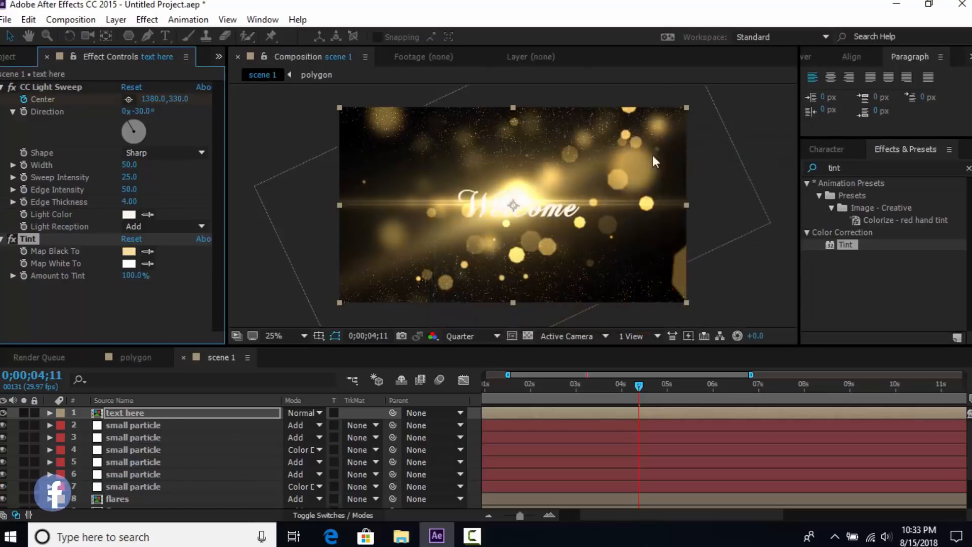
# - Set the Tint effect's Map White To colour to 000000 on the text here layer
pyautogui.click(129, 266)
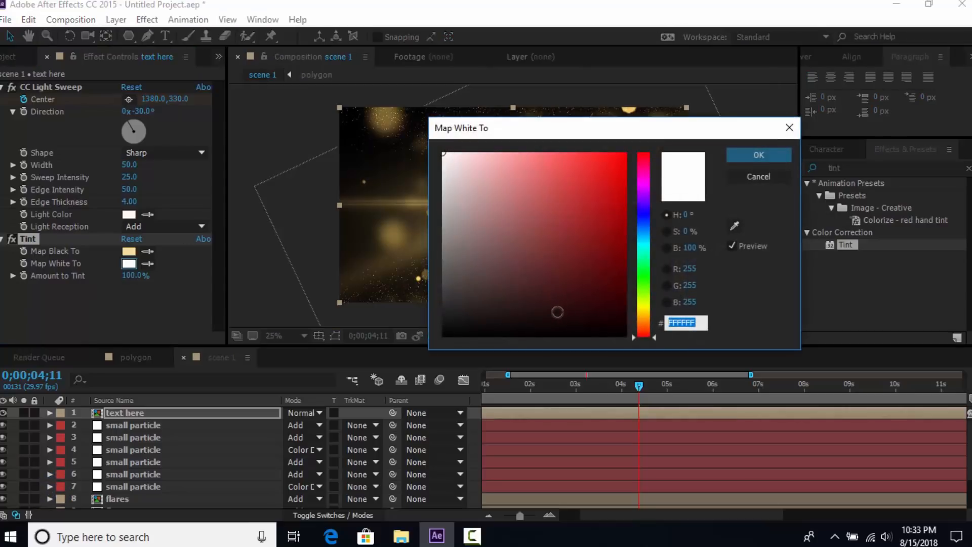
pyautogui.write('000000')
pyautogui.click(764, 151)
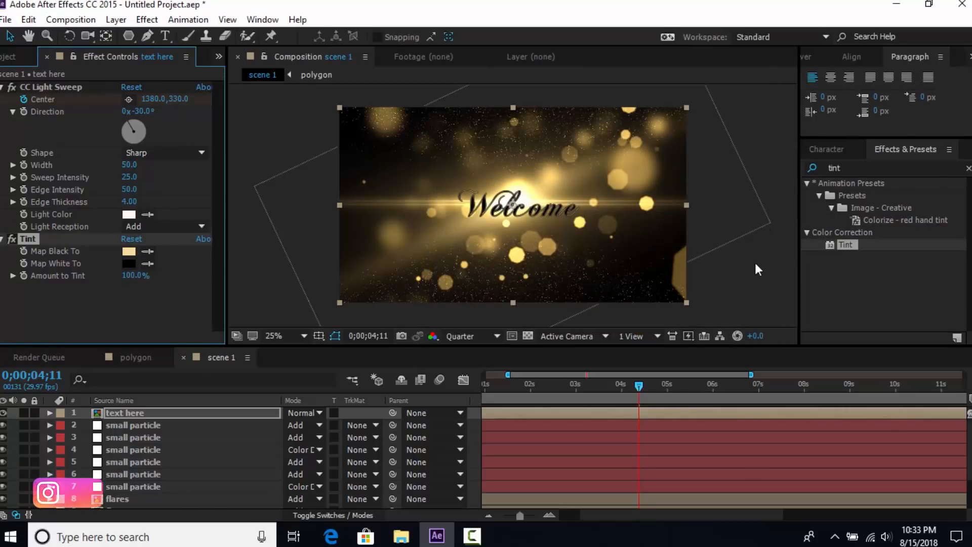
# - Duplicate the text here layer and set the upper copy's blending mode to Add
pyautogui.click(133, 412)
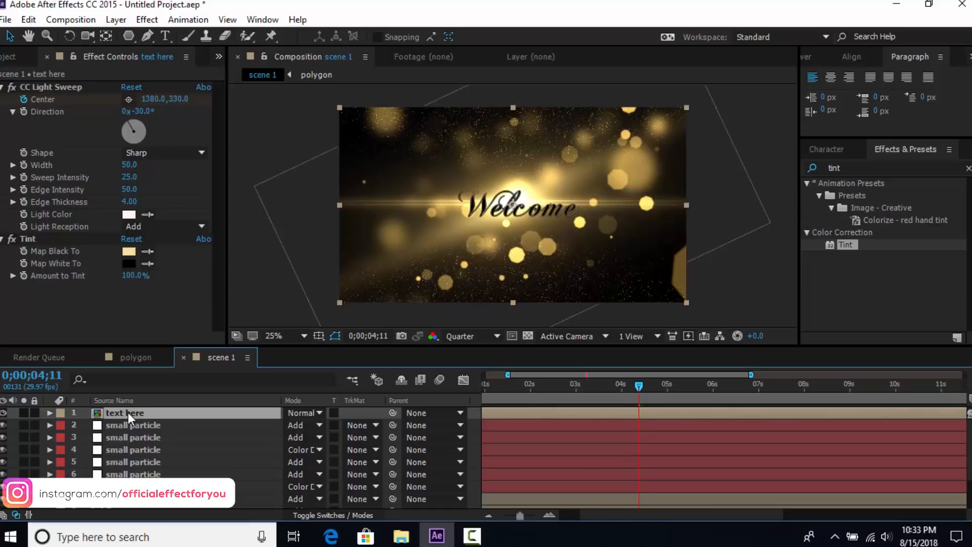
pyautogui.hotkey('ctrl', 'd')
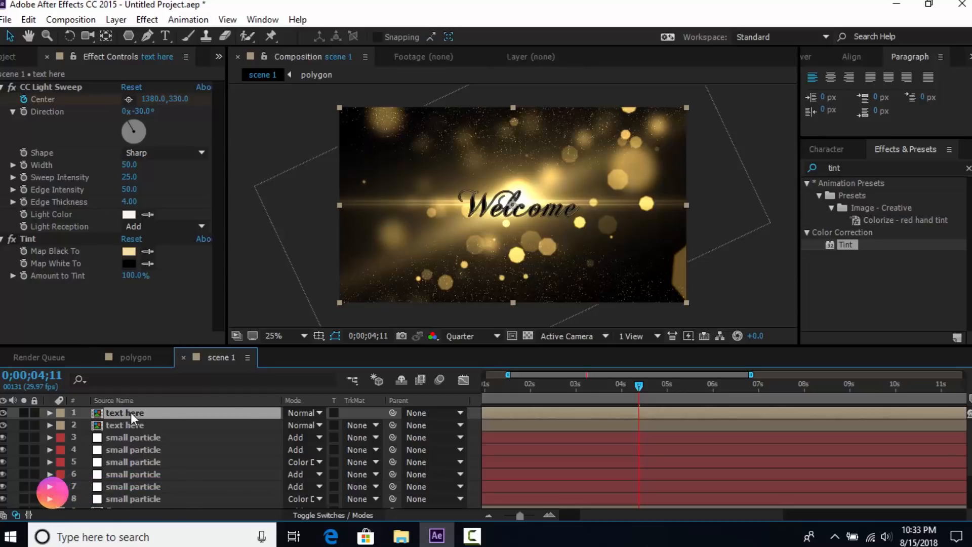
pyautogui.click(311, 414)
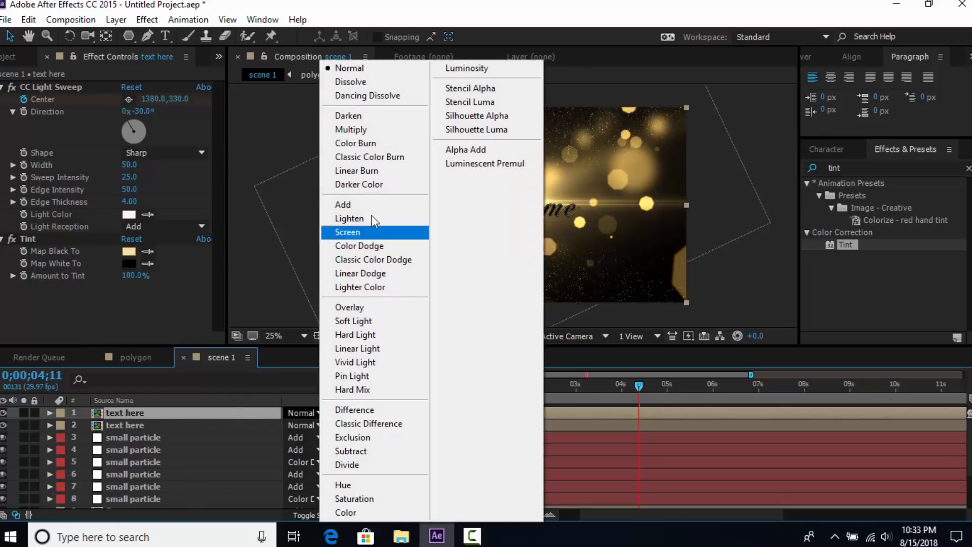
pyautogui.click(362, 204)
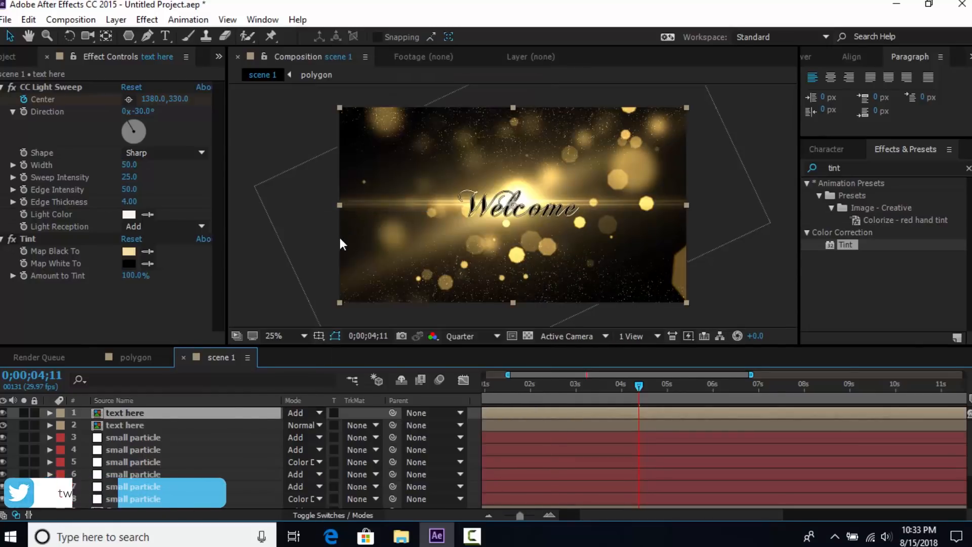
# - Find the Drop Shadow effect and apply it to the upper text here layer
pyautogui.moveTo(850, 169); pyautogui.dragTo(794, 177)
pyautogui.write('d')
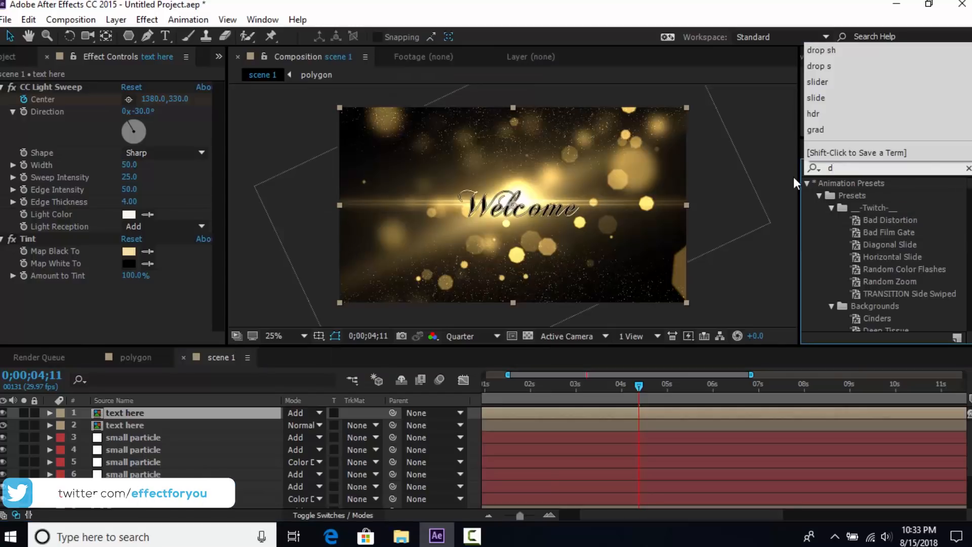
pyautogui.write('rop ')
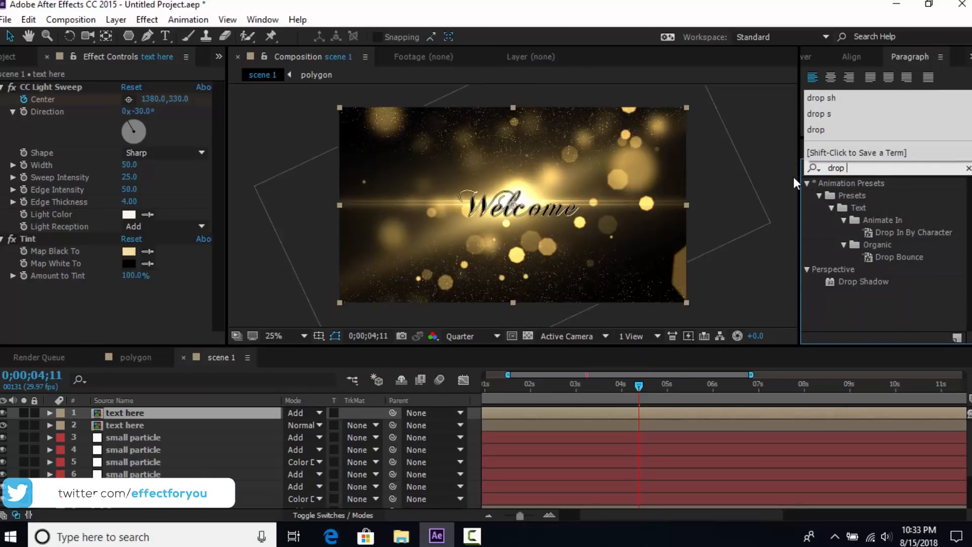
pyautogui.write('sh')
pyautogui.click(854, 199)
pyautogui.moveTo(877, 193); pyautogui.dragTo(135, 414)
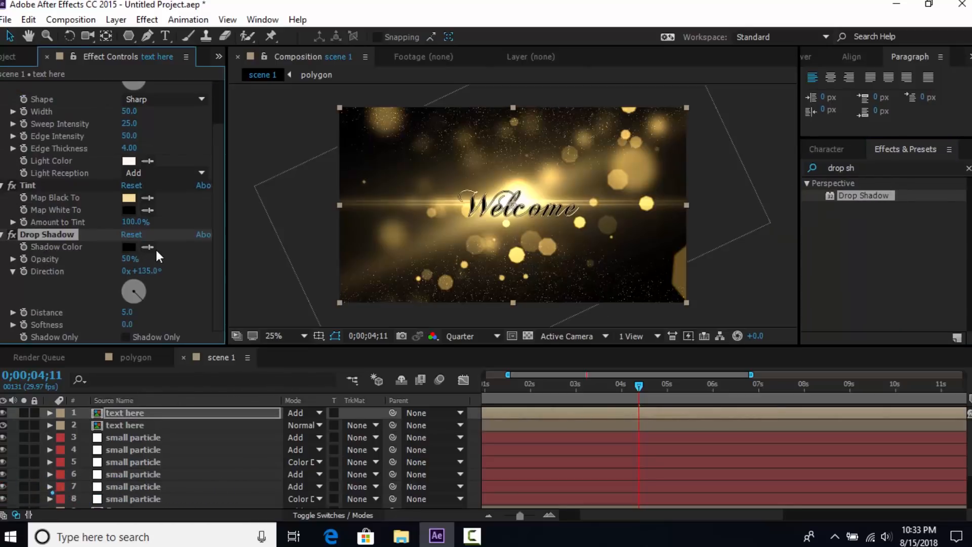
# - Set the Drop Shadow's Softness to 300 and Opacity to 80%
pyautogui.scroll(2, 159, 263)
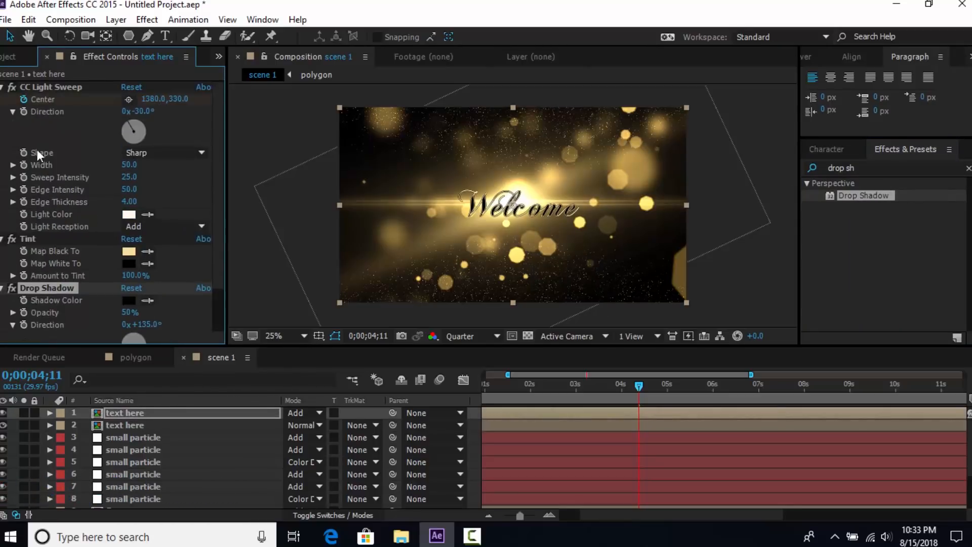
pyautogui.click(2, 87)
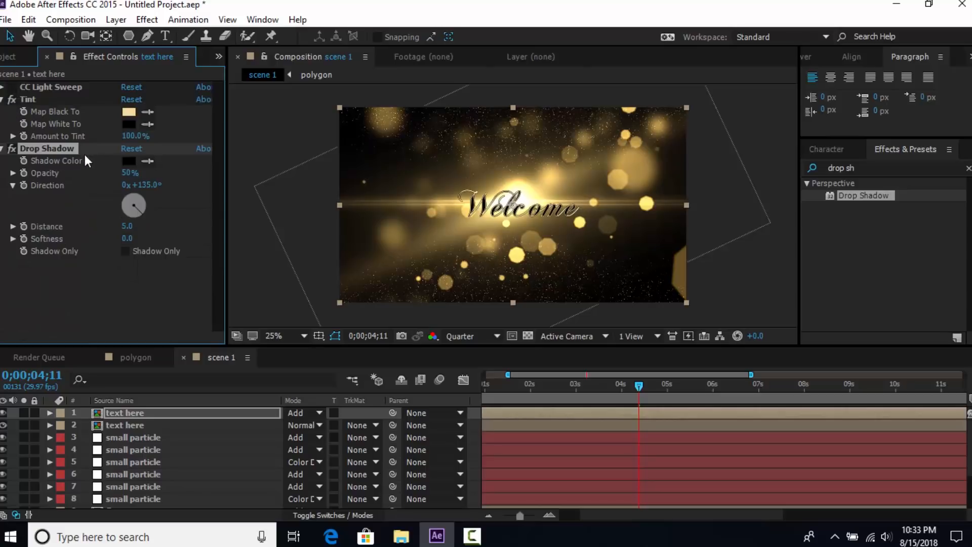
pyautogui.click(128, 238)
pyautogui.write('300')
pyautogui.press('Return')
pyautogui.click(127, 174)
pyautogui.write('30')
pyautogui.press('Return')
pyautogui.click(136, 290)
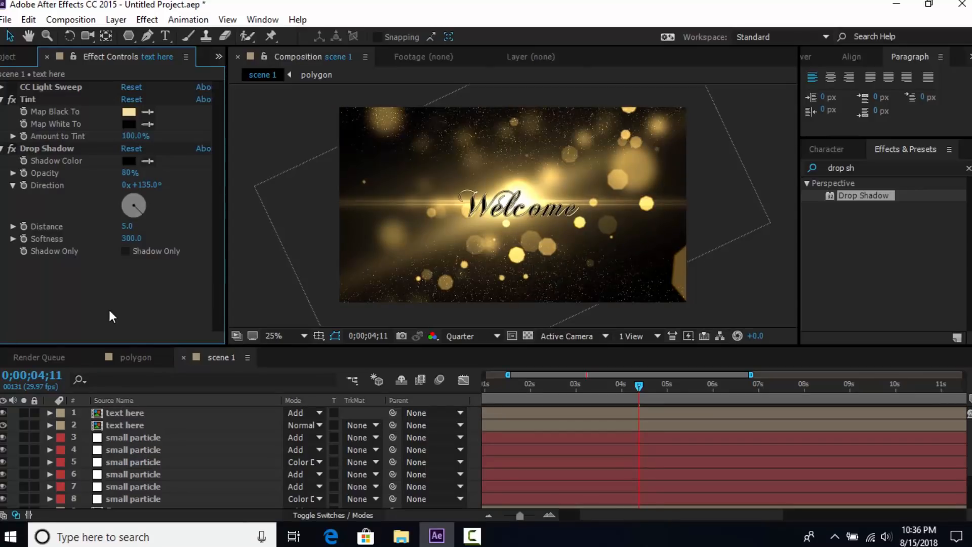
# - Duplicate the uppermost small particle layer and place the copy above both text here layers
pyautogui.click(136, 437)
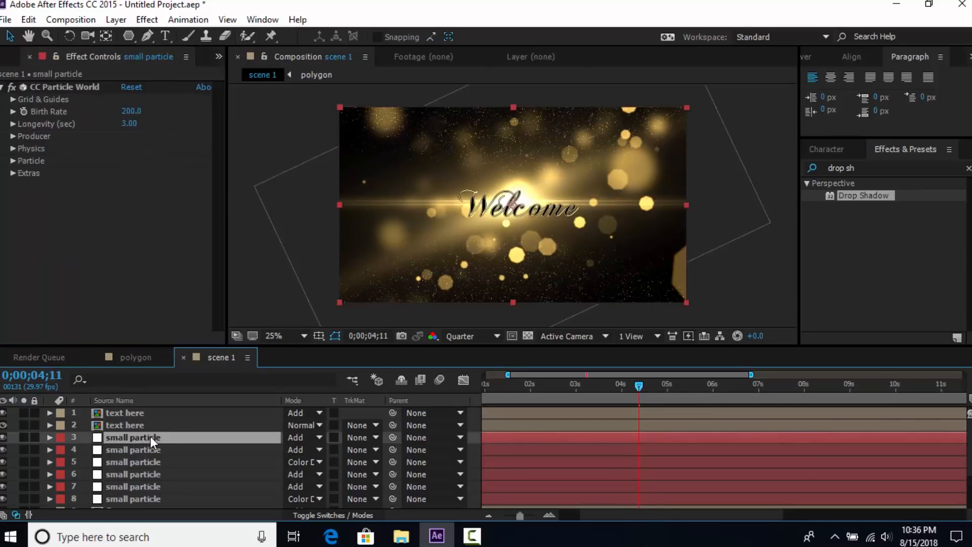
pyautogui.hotkey('ctrl', 'd')
pyautogui.moveTo(132, 436); pyautogui.dragTo(134, 416)
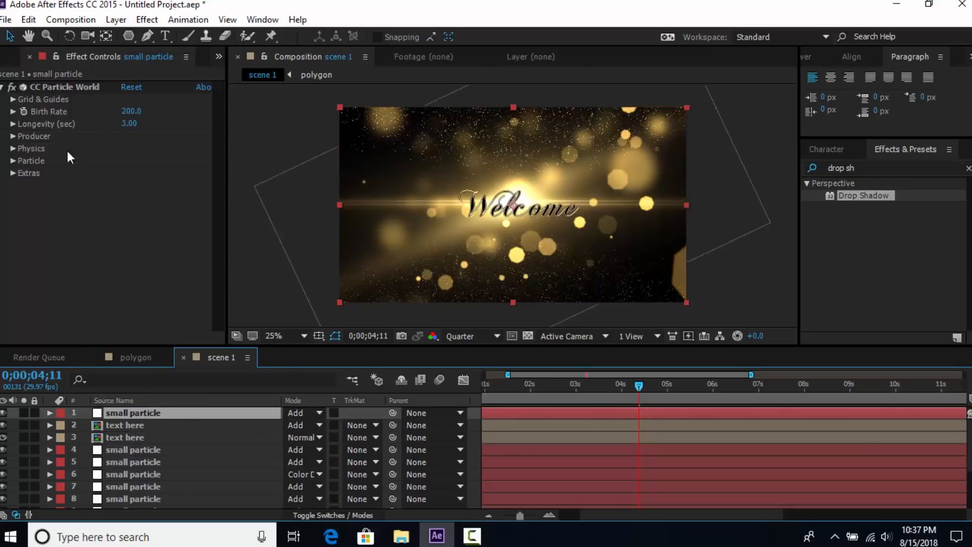
# - Set the copied small particle layer's Birth Rate to 50 and Longevity to 0.5 seconds
pyautogui.click(131, 111)
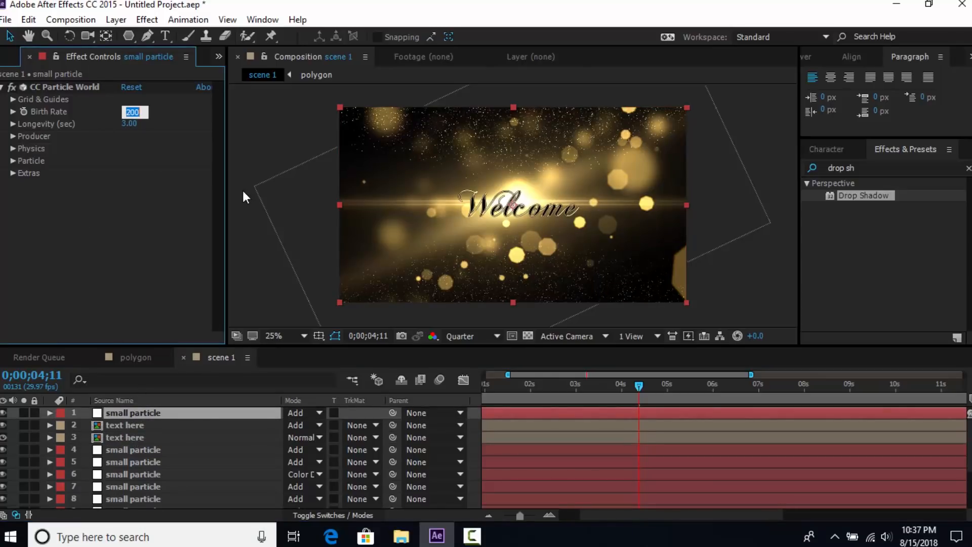
pyautogui.write('50')
pyautogui.press('Return')
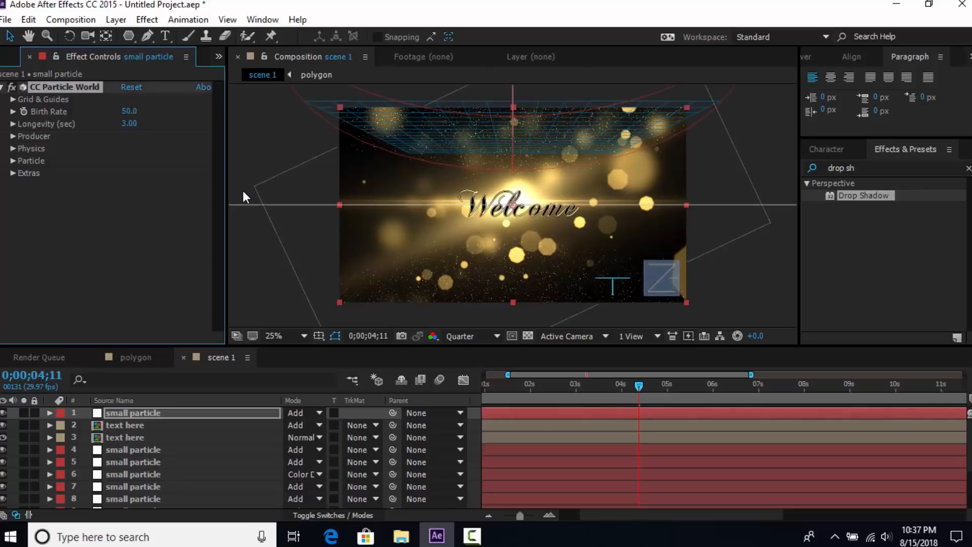
pyautogui.click(129, 123)
pyautogui.write('0.5')
pyautogui.press('Return')
# - Set the Birth Size and Death Size of the copied layer's particles to 0.08
pyautogui.click(13, 161)
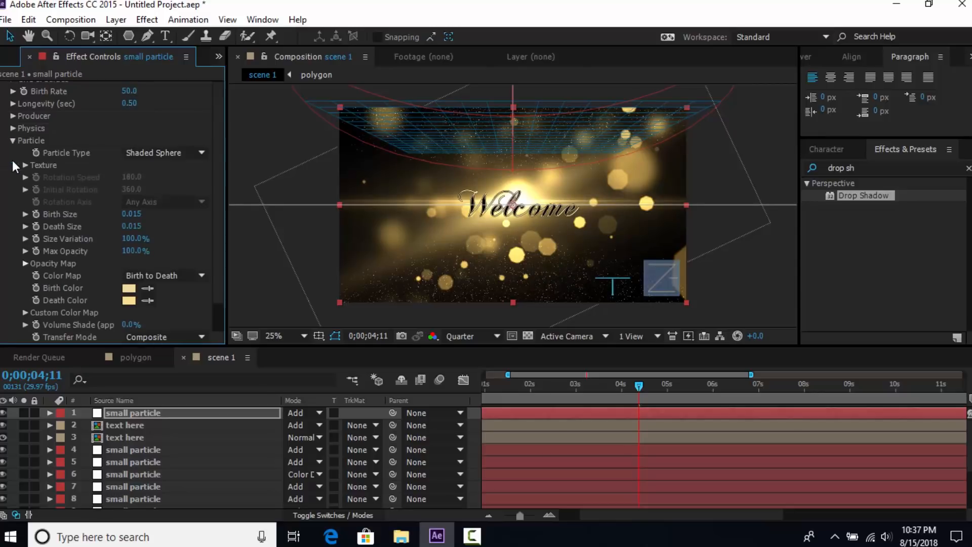
pyautogui.click(131, 214)
pyautogui.write('.08')
pyautogui.press('Return')
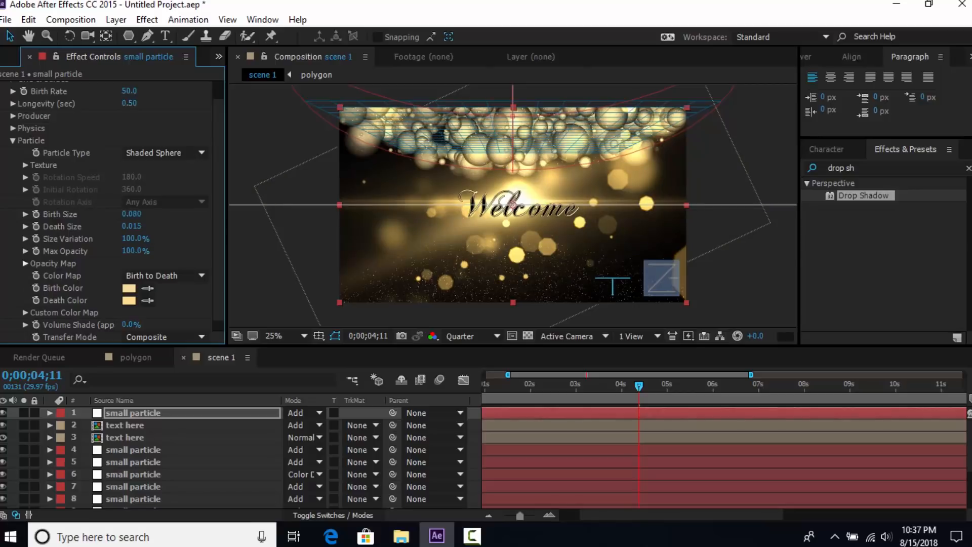
pyautogui.click(133, 226)
pyautogui.write('.08')
pyautogui.press('Return')
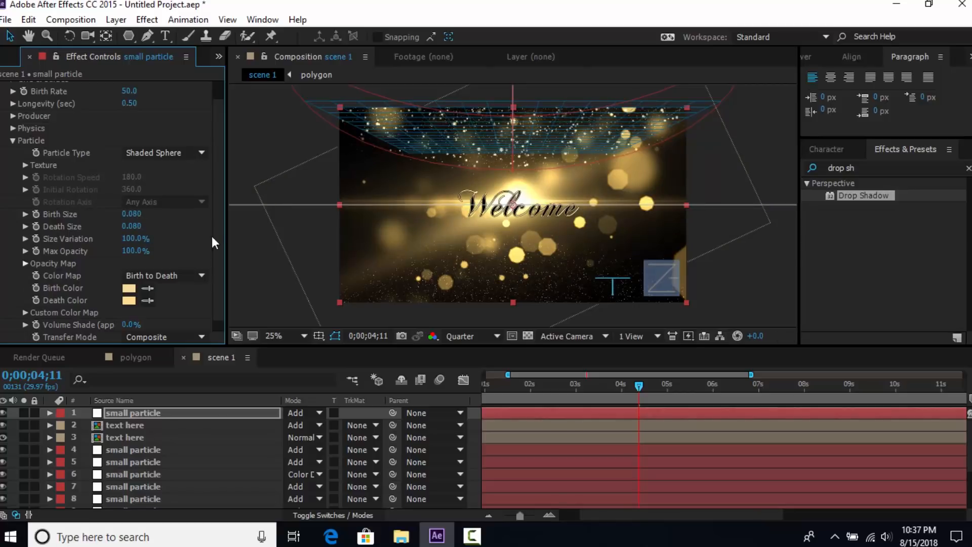
# - Adjust the particle producer's Position Z to 0.24 and Radius Y to 1.13
pyautogui.moveTo(220, 210); pyautogui.dragTo(221, 137)
pyautogui.click(12, 136)
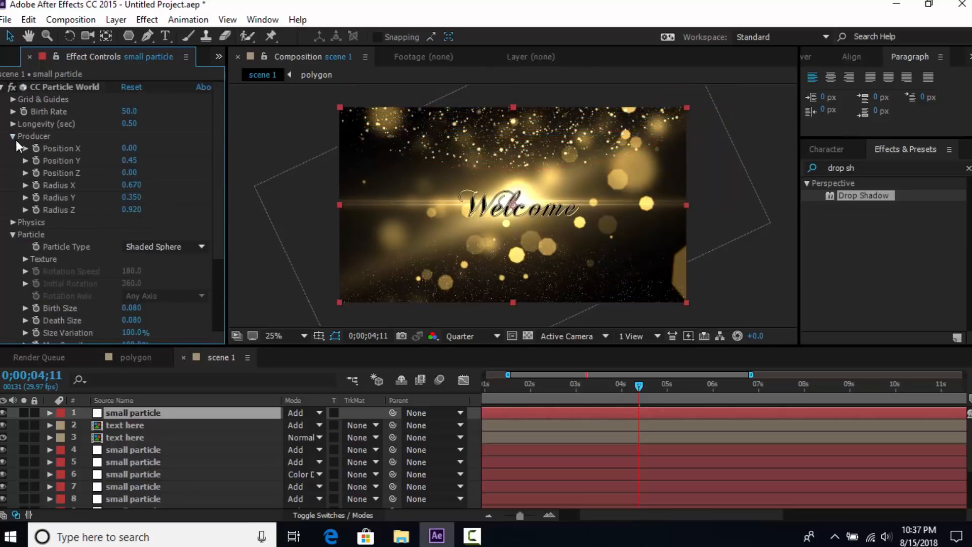
pyautogui.moveTo(138, 173); pyautogui.dragTo(185, 185)
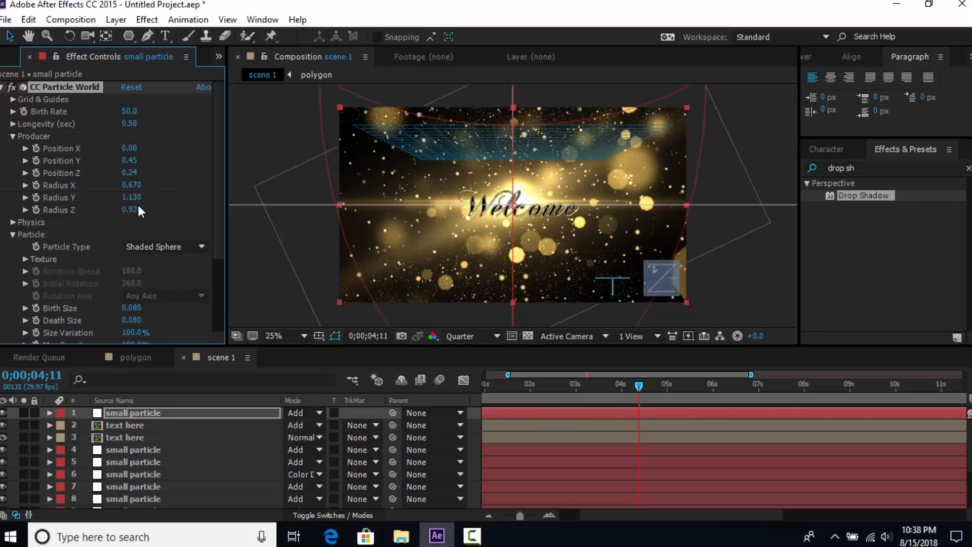
# - Reduce the particles' Birth Size to 0.01 and Death Size to 0.02
pyautogui.scroll(-2, 162, 304)
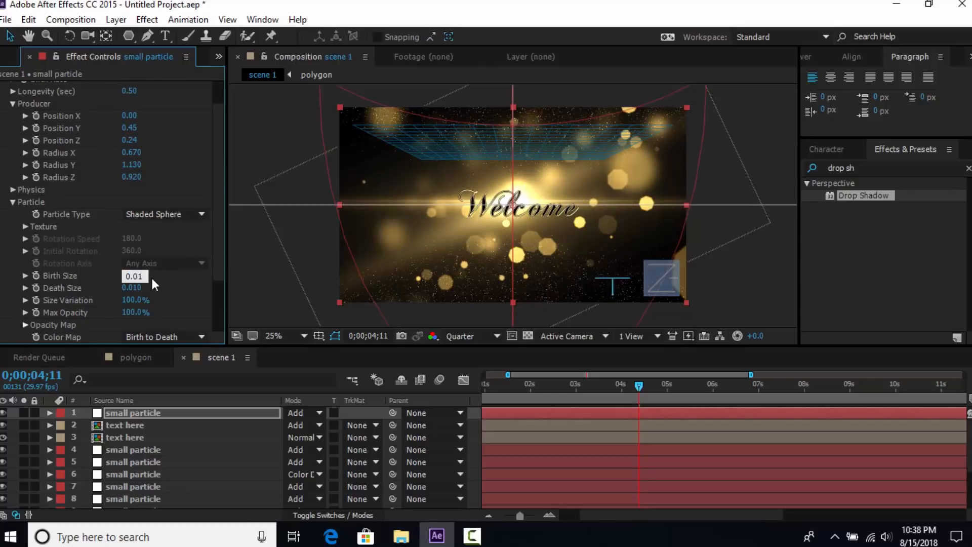
pyautogui.click(145, 287)
pyautogui.write('0.02')
pyautogui.press('Return')
# - Create a white 1920 × 1080 solid named White Solid 1 in scene 1
pyautogui.rightClick(254, 117)
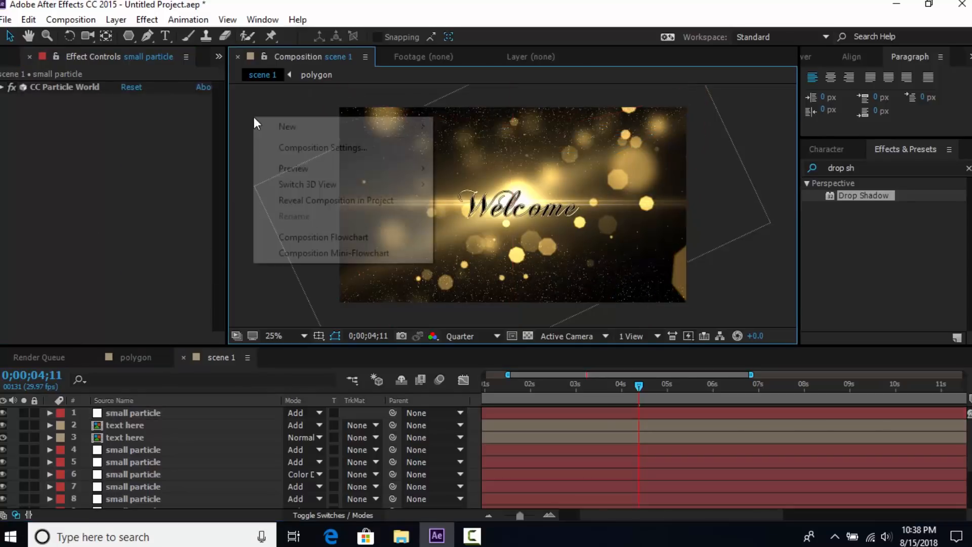
pyautogui.moveTo(298, 126)
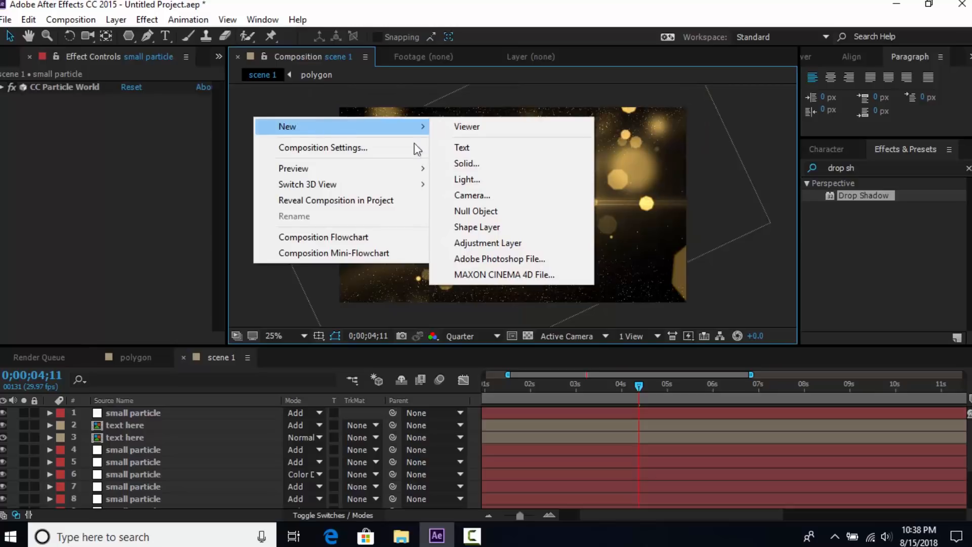
pyautogui.click(478, 166)
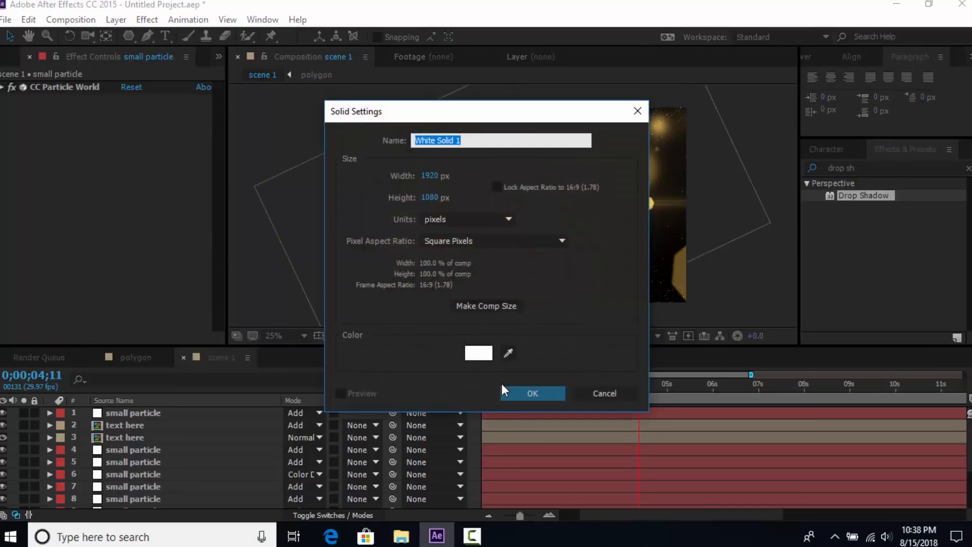
pyautogui.click(532, 393)
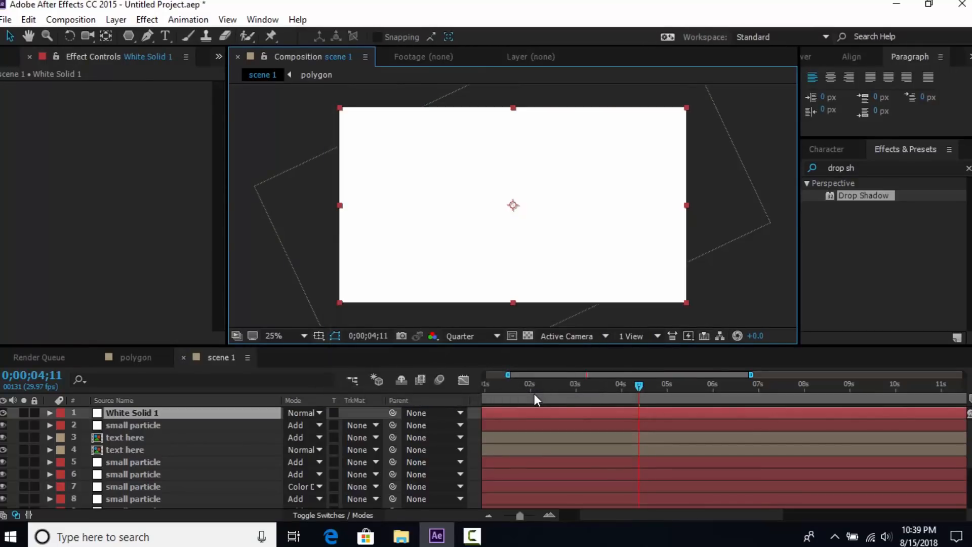
# - Find the Cell Pattern effect and apply it to White Solid 1
pyautogui.click(967, 167)
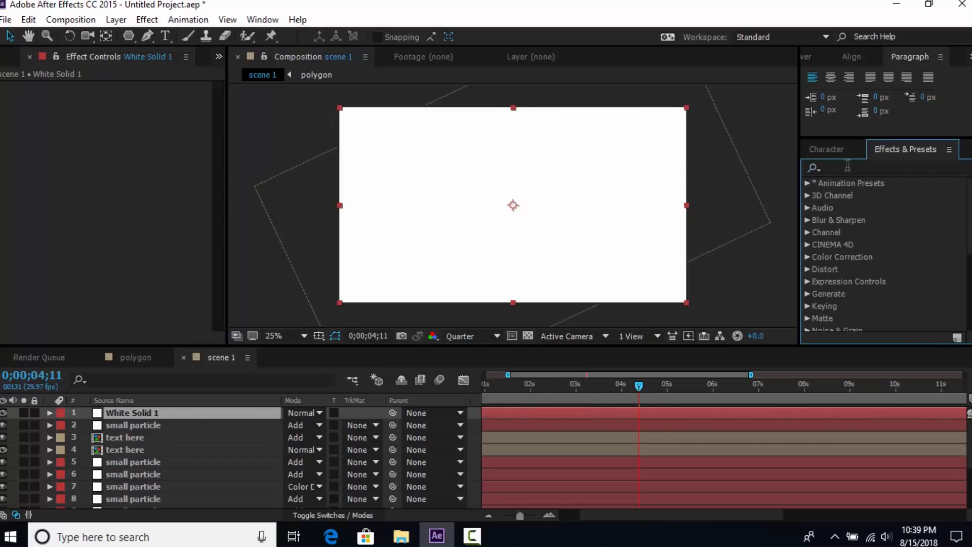
pyautogui.write('cel')
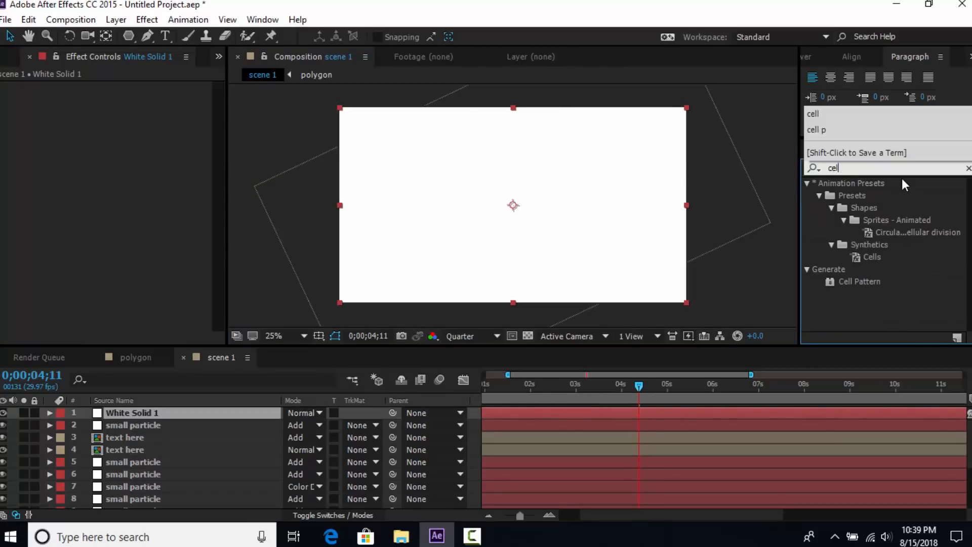
pyautogui.write('l')
pyautogui.moveTo(871, 282); pyautogui.dragTo(554, 244)
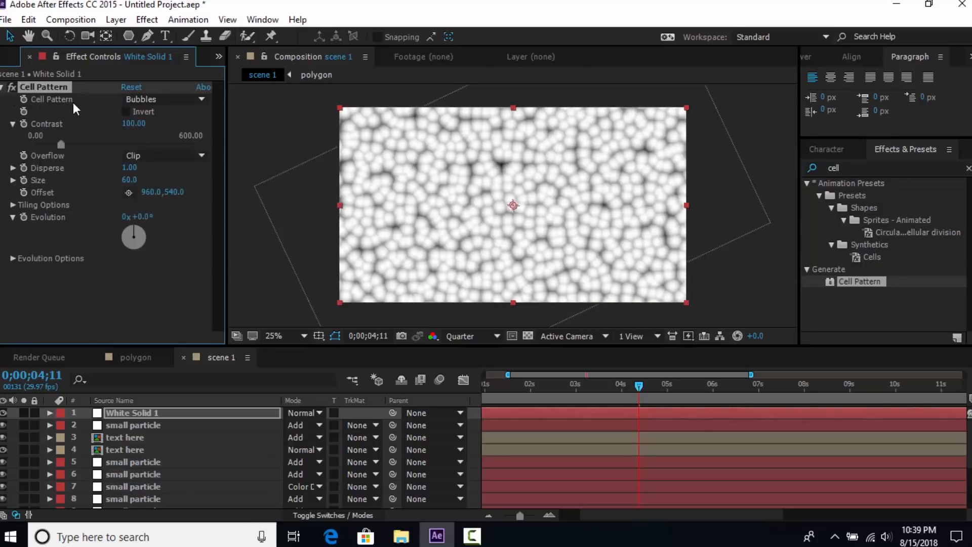
# - Change the Cell Pattern type to Plates and set its Size to 300
pyautogui.click(168, 100)
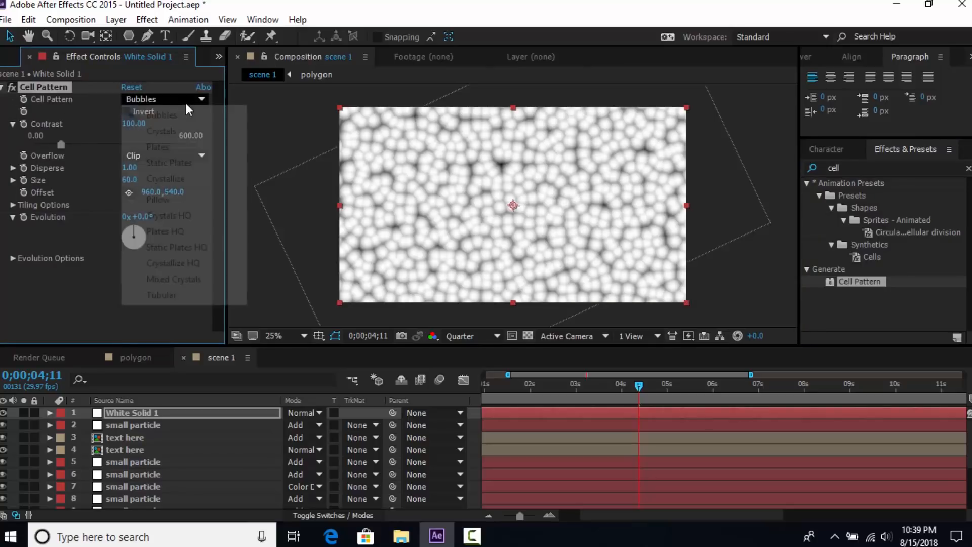
pyautogui.click(174, 144)
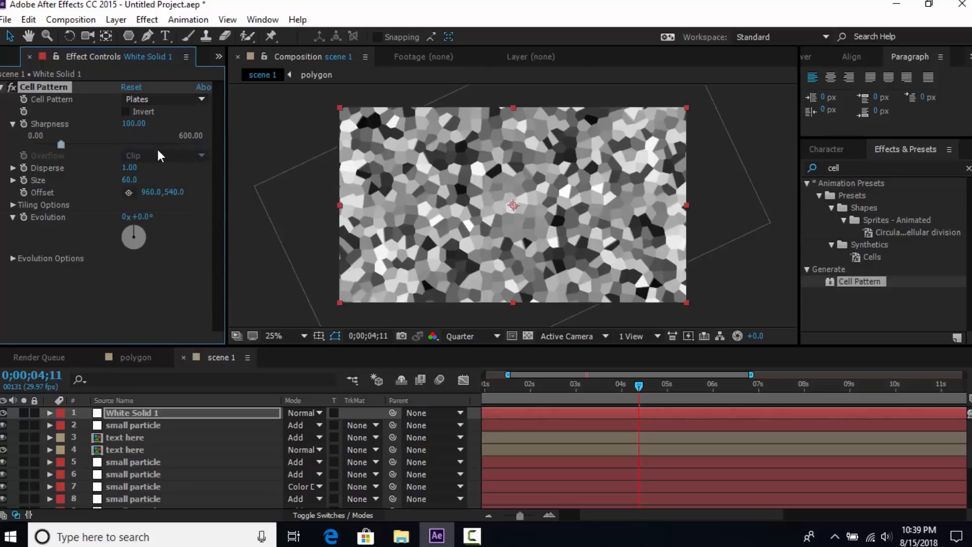
pyautogui.moveTo(131, 182); pyautogui.dragTo(188, 178)
pyautogui.click(128, 180)
pyautogui.write('300')
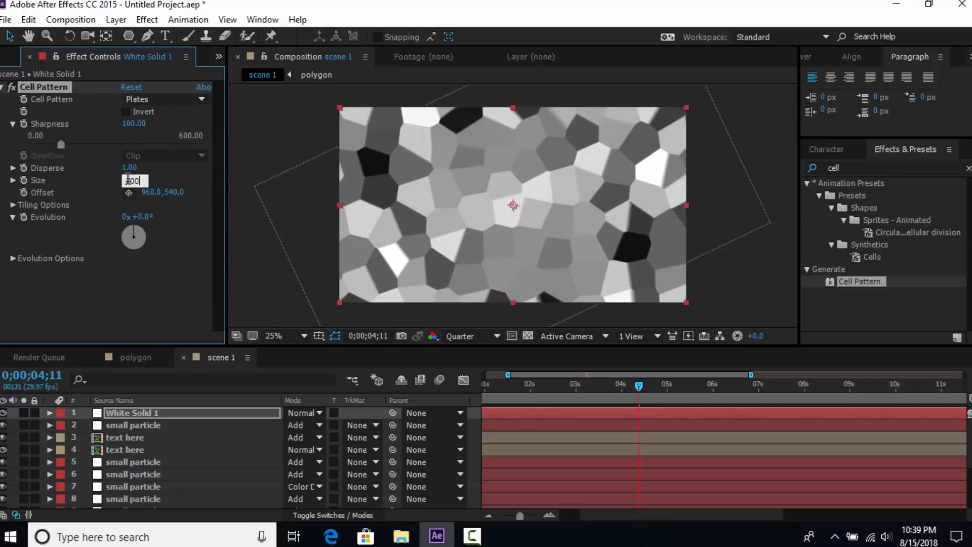
pyautogui.press('Return')
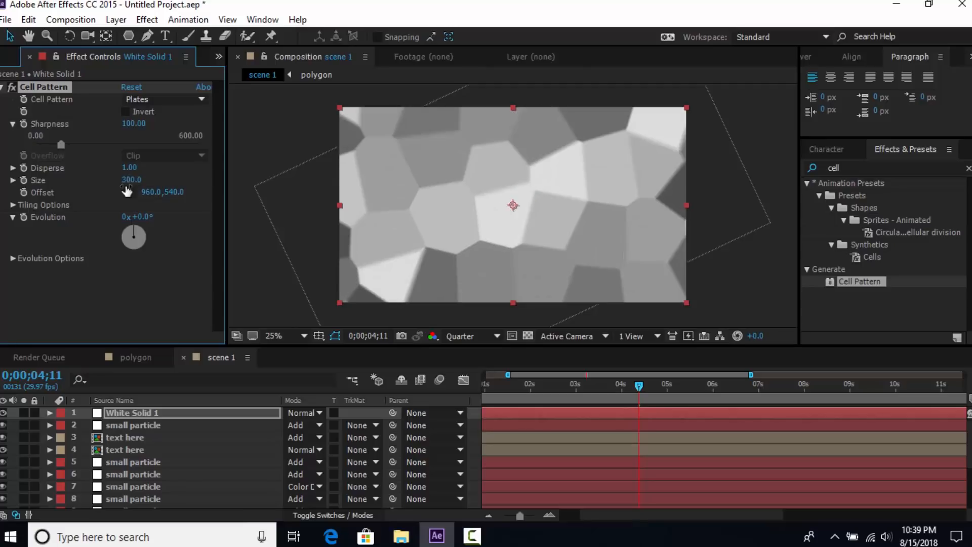
# - Add the expression time*50 to the Cell Pattern Evolution of White Solid 1
pyautogui.click(19, 236)
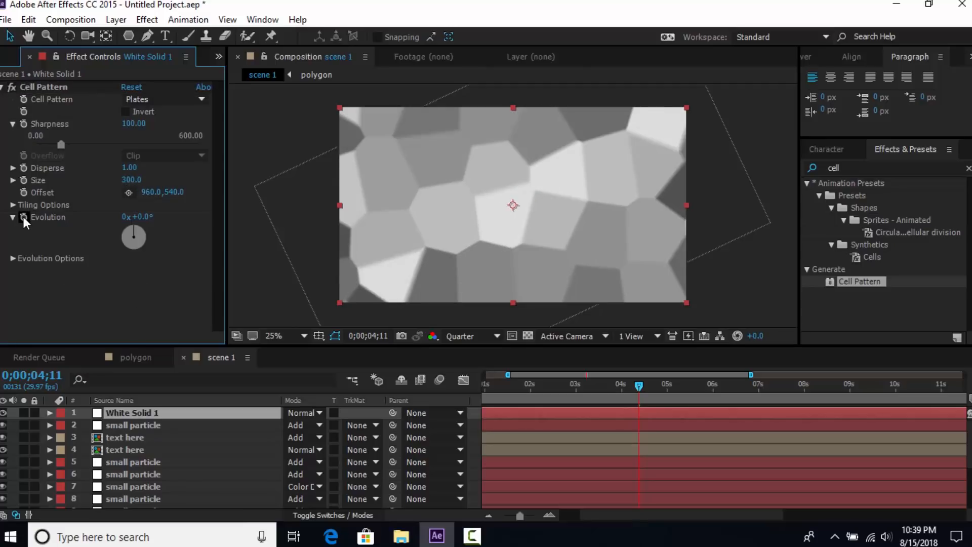
pyautogui.keyDown('alt'); pyautogui.click(23, 216); pyautogui.keyUp('alt')
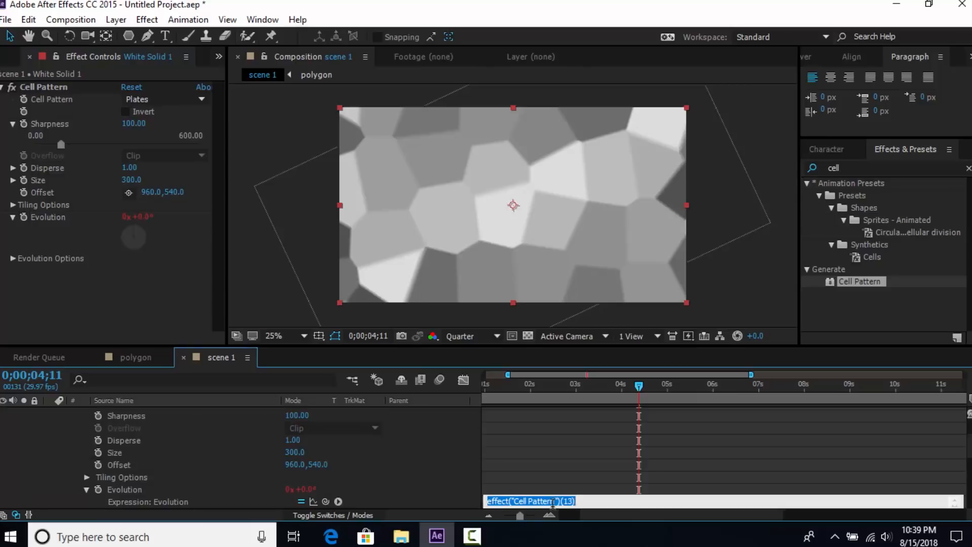
pyautogui.write('time')
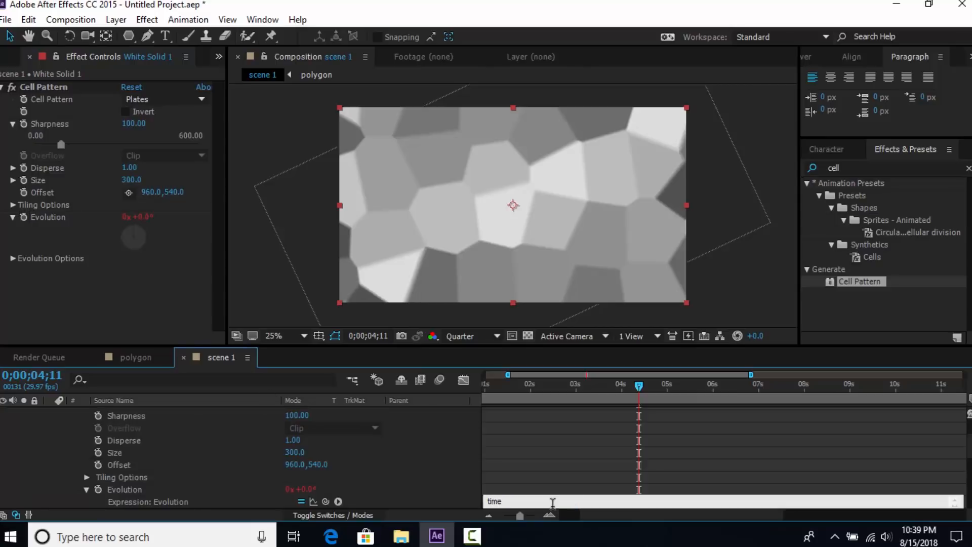
pyautogui.write('*50')
pyautogui.press('KP_Enter')
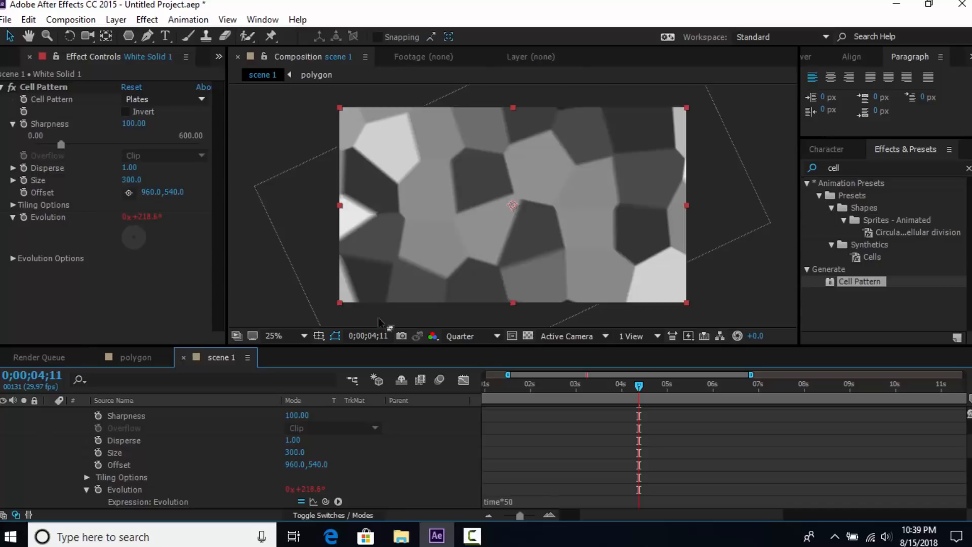
# - Find the Levels effect and apply it to White Solid 1
pyautogui.click(969, 168)
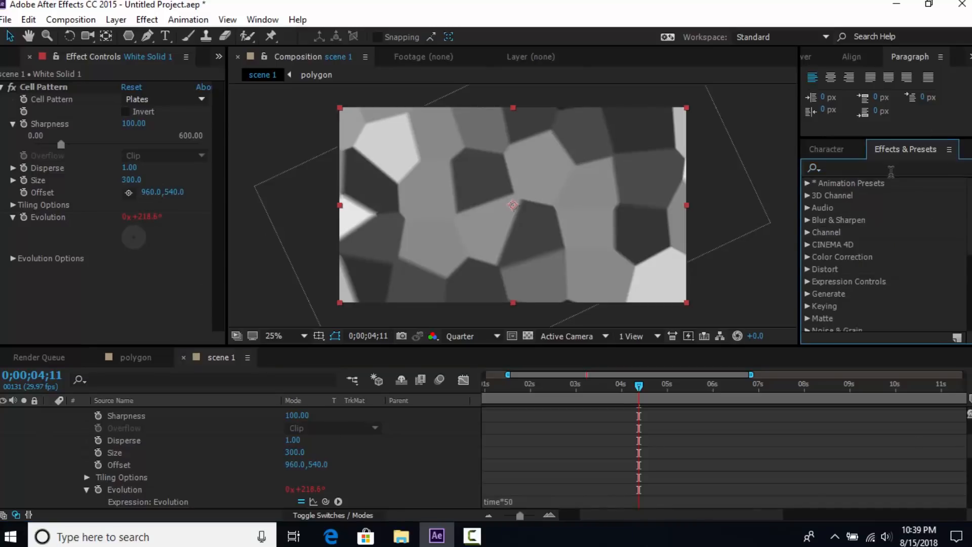
pyautogui.click(874, 167)
pyautogui.write('leve')
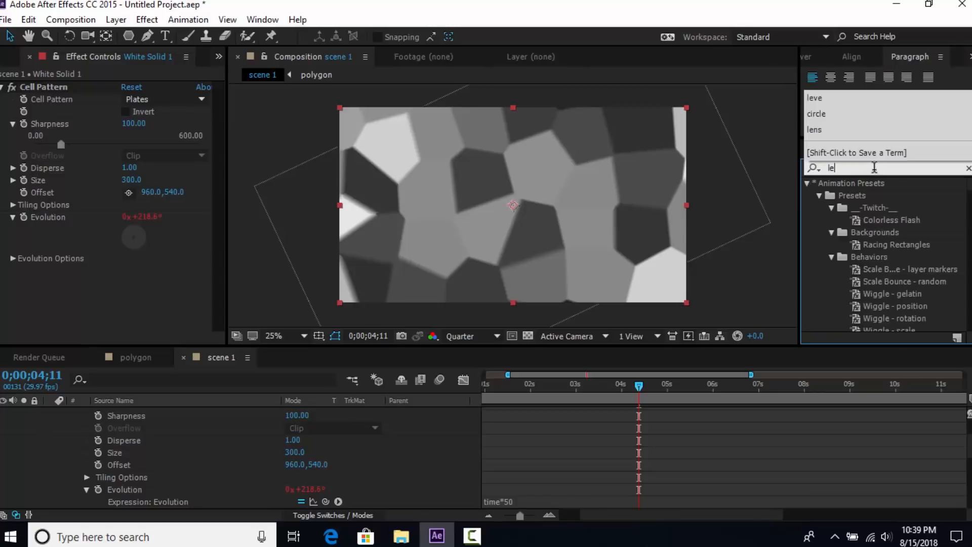
pyautogui.moveTo(849, 268); pyautogui.dragTo(494, 214)
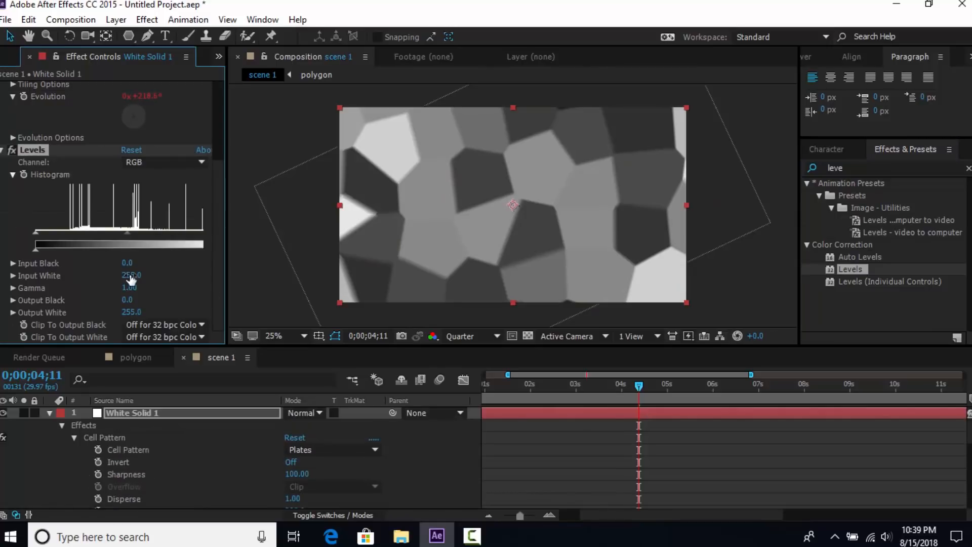
# - Set White Solid 1's Levels to Input Black 103, Input White 225 and Gamma 0.70
pyautogui.moveTo(129, 263); pyautogui.dragTo(299, 360)
pyautogui.write('103')
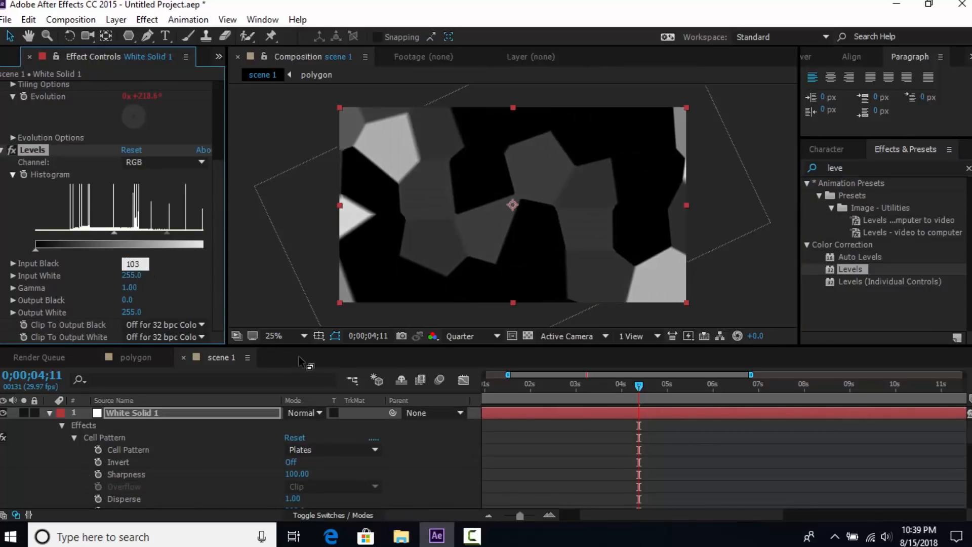
pyautogui.press('Return')
pyautogui.click(134, 277)
pyautogui.write('225')
pyautogui.press('Return')
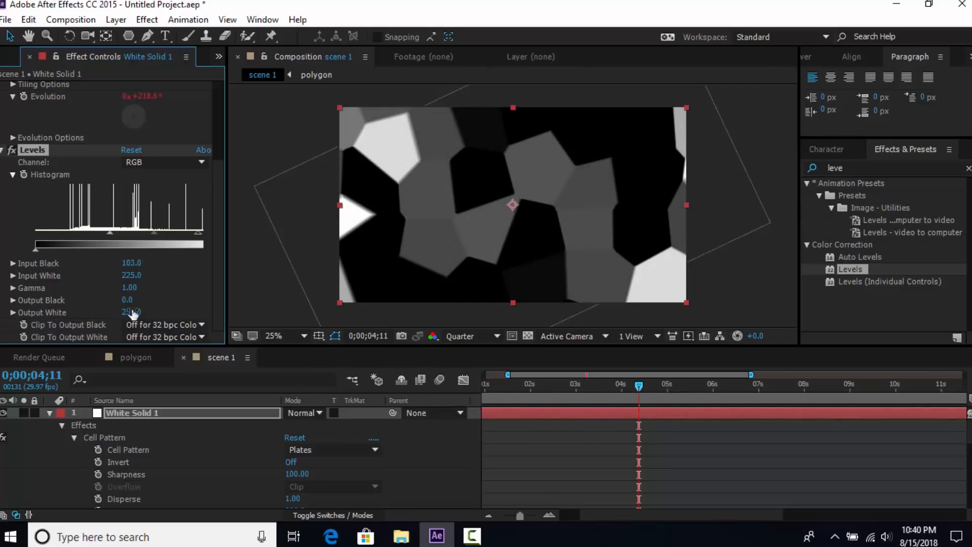
pyautogui.click(129, 288)
pyautogui.write('.70')
pyautogui.press('Return')
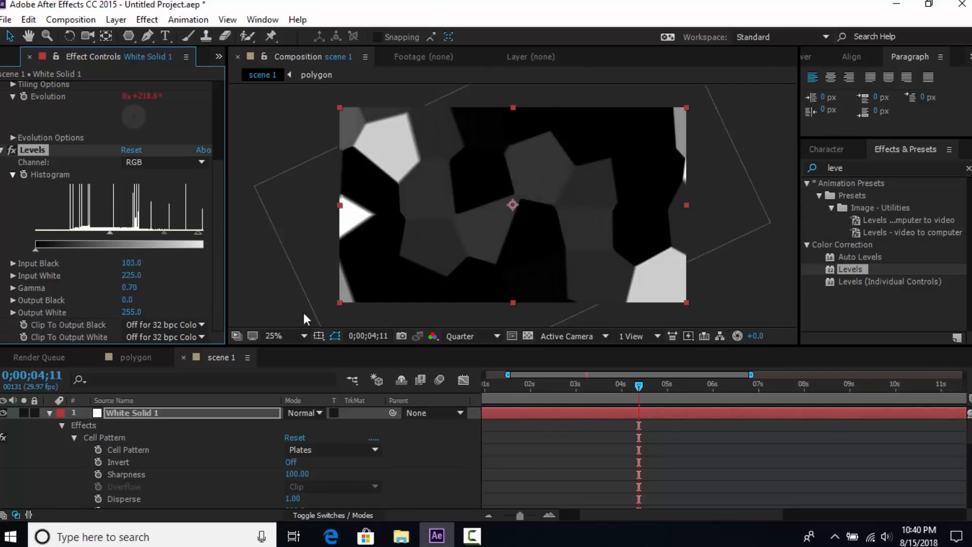
# - Find the Fast Blur effect and apply it to White Solid 1
pyautogui.click(860, 167)
pyautogui.write('fa')
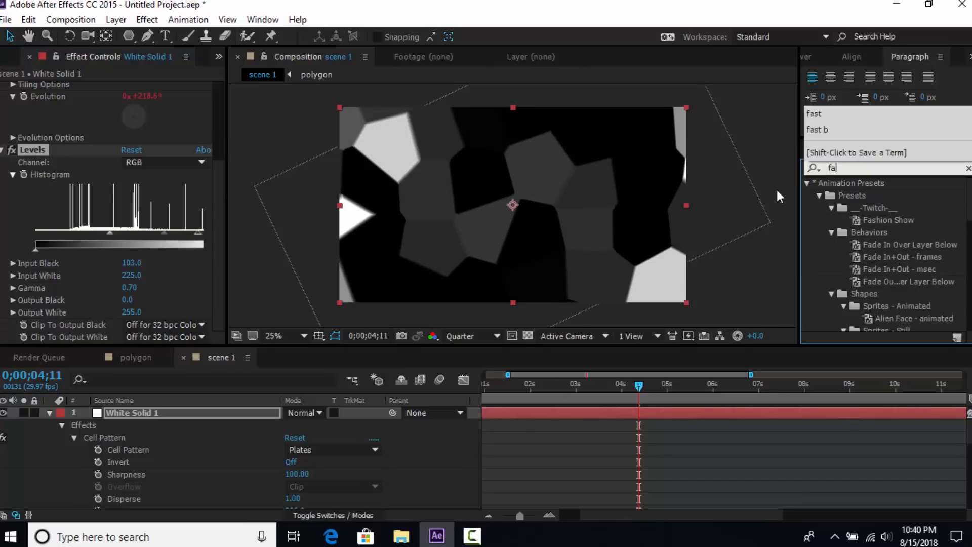
pyautogui.write('st')
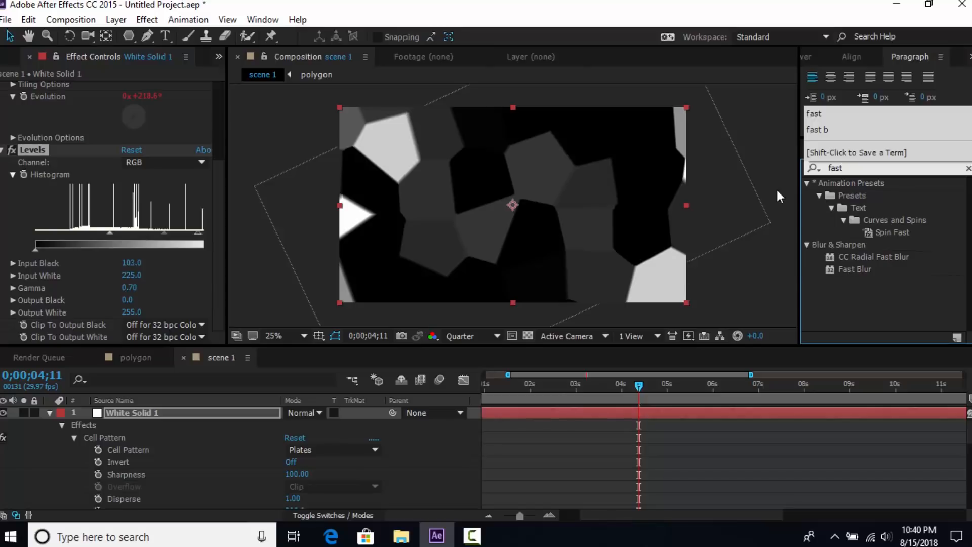
pyautogui.moveTo(846, 270); pyautogui.dragTo(592, 411)
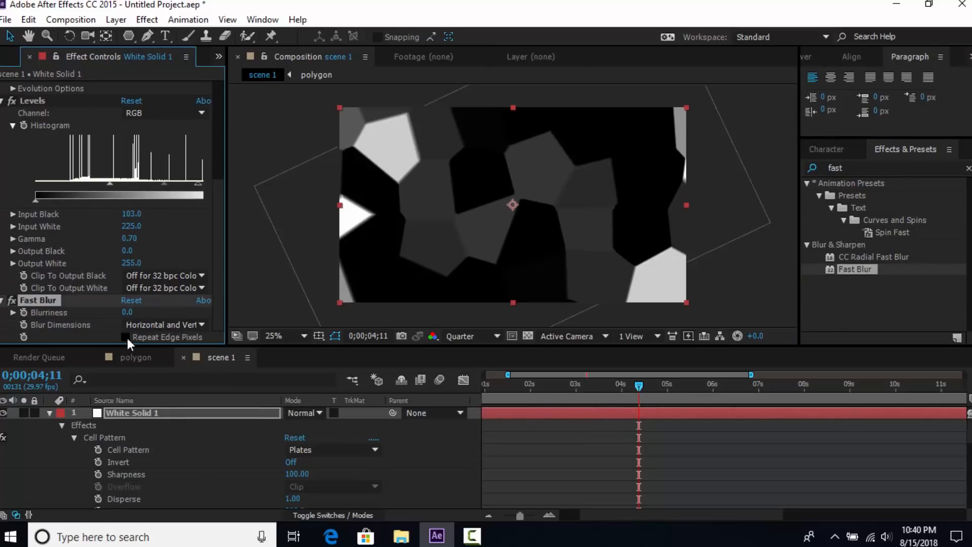
# - Set White Solid 1's Fast Blur Blurriness to 400 with Repeat Edge Pixels enabled, and collapse its Cell Pattern and Levels settings
pyautogui.moveTo(128, 313); pyautogui.dragTo(152, 313)
pyautogui.click(130, 314)
pyautogui.write('400')
pyautogui.press('Return')
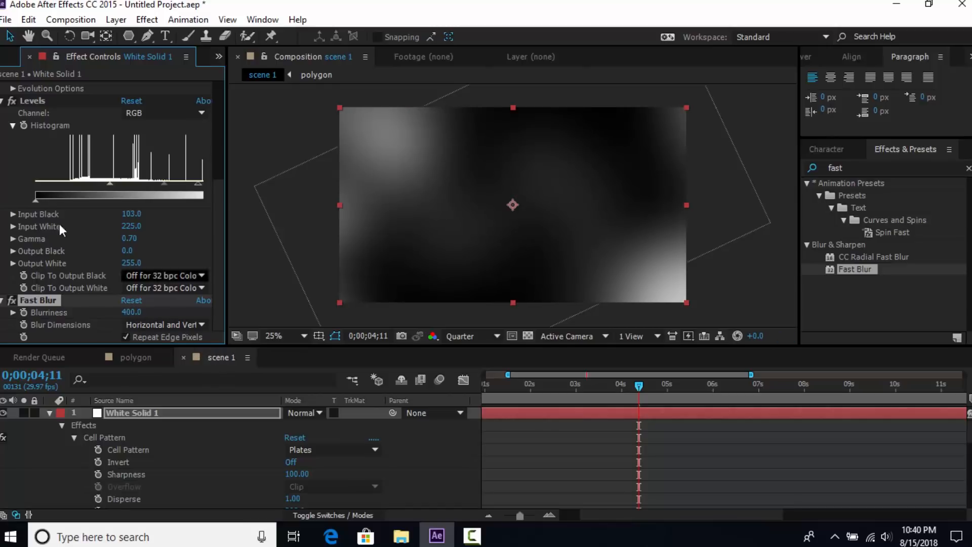
pyautogui.click(3, 101)
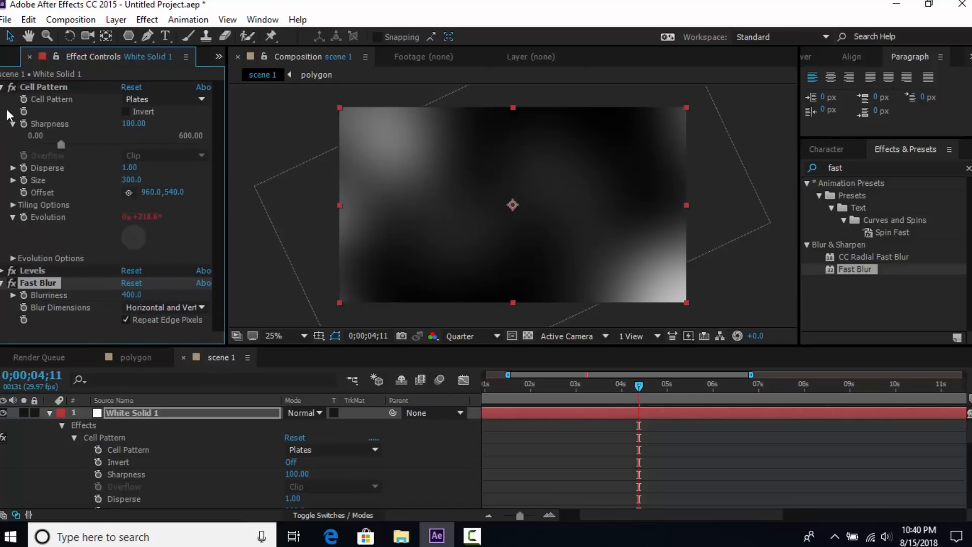
pyautogui.click(52, 245)
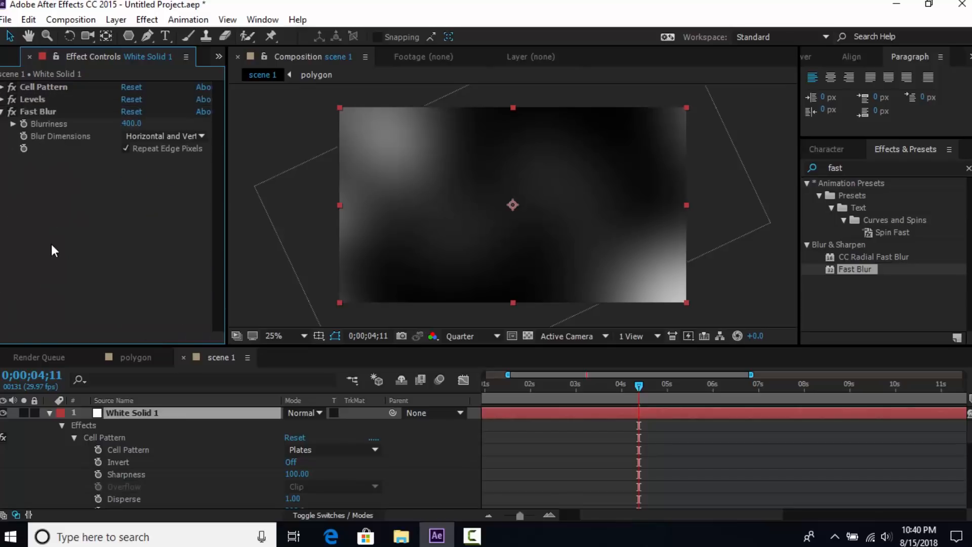
# - Collapse White Solid 1's properties and change its blending mode to Add
pyautogui.click(49, 413)
pyautogui.click(305, 412)
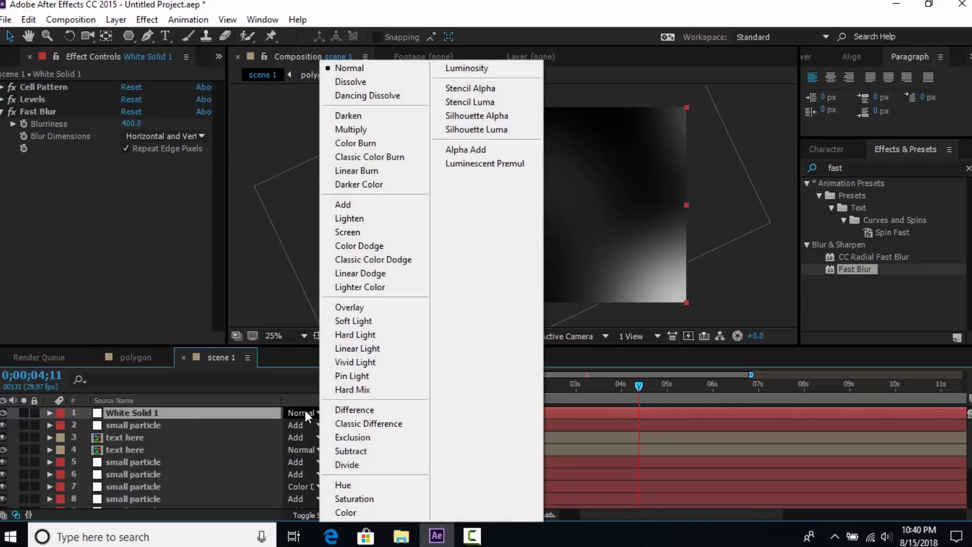
pyautogui.click(344, 204)
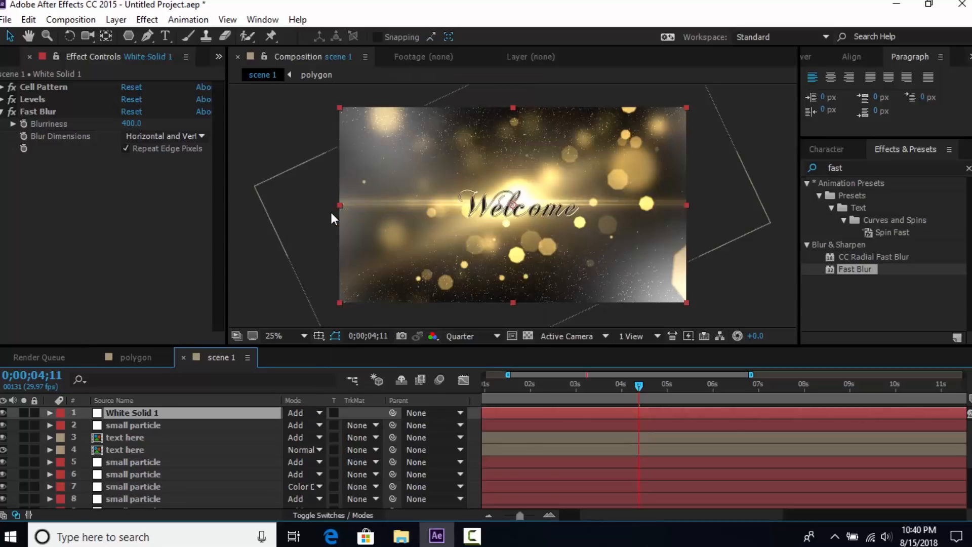
# - Create a new adjustment layer in scene 1
pyautogui.click(331, 212)
pyautogui.rightClick(255, 116)
pyautogui.moveTo(278, 126)
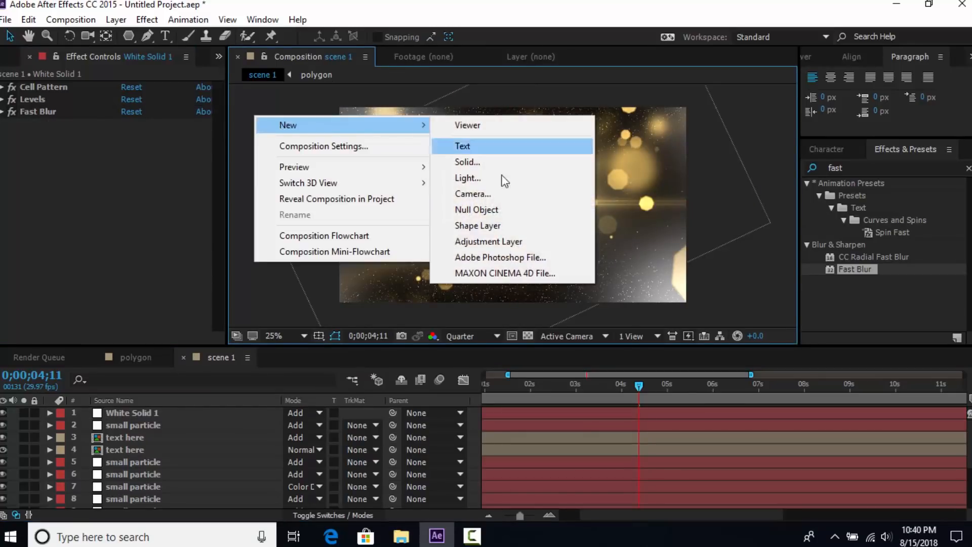
pyautogui.click(495, 241)
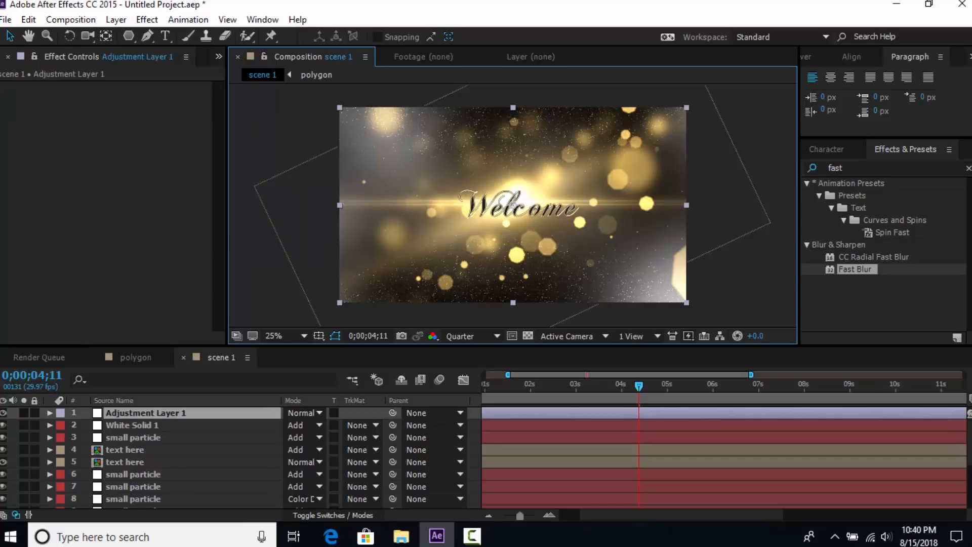
# - Find the Fast Blur effect and apply it to Adjustment Layer 1
pyautogui.click(968, 168)
pyautogui.write('fast')
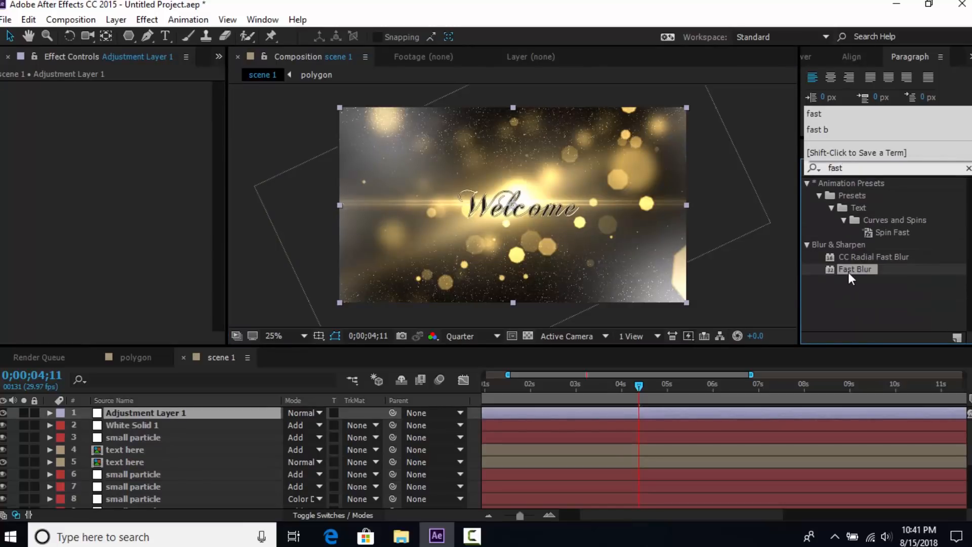
pyautogui.moveTo(848, 272); pyautogui.dragTo(138, 415)
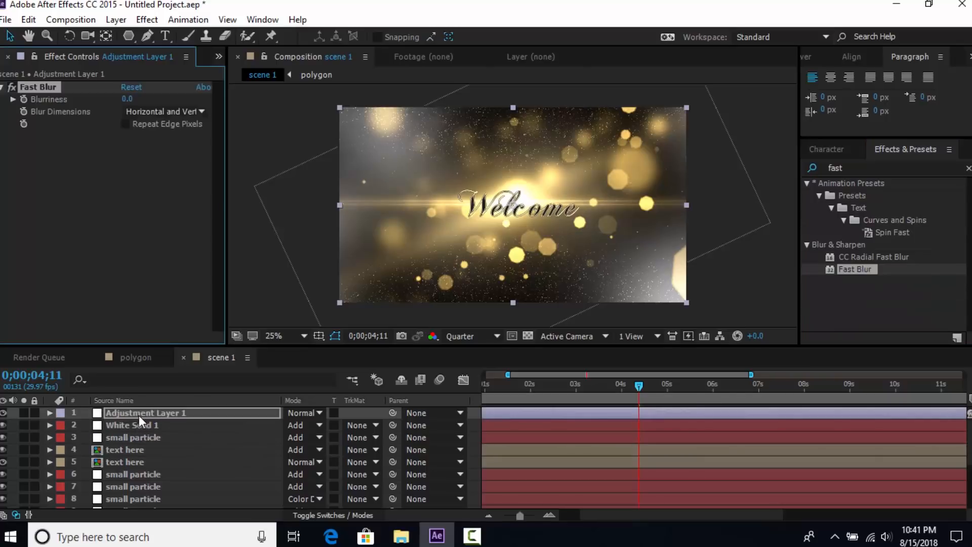
# - Keyframe the adjustment layer's Fast Blur Blurriness at 120 at 0;00;00;00, with Repeat Edge Pixels enabled
pyautogui.moveTo(504, 389); pyautogui.dragTo(410, 395)
pyautogui.click(512, 516)
pyautogui.moveTo(494, 387); pyautogui.dragTo(460, 386)
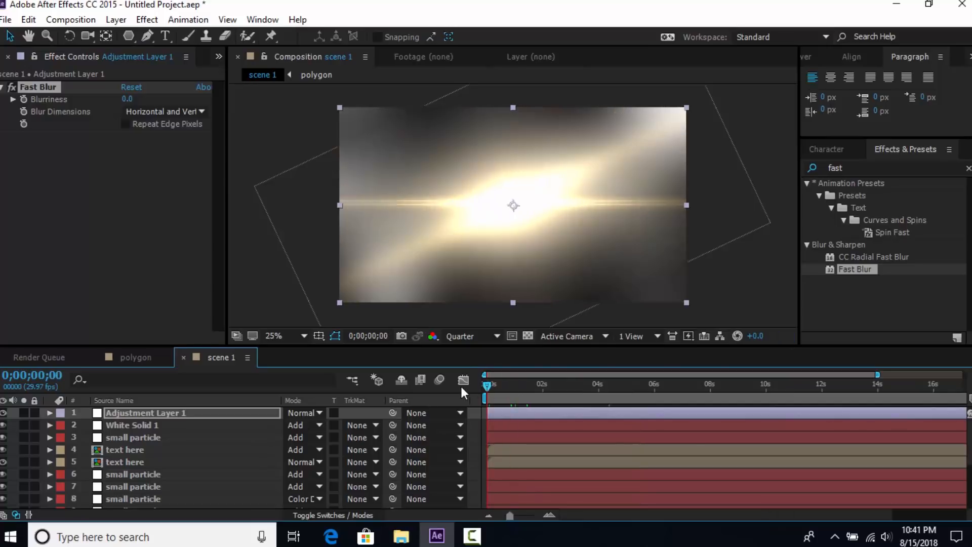
pyautogui.click(229, 415)
pyautogui.click(23, 101)
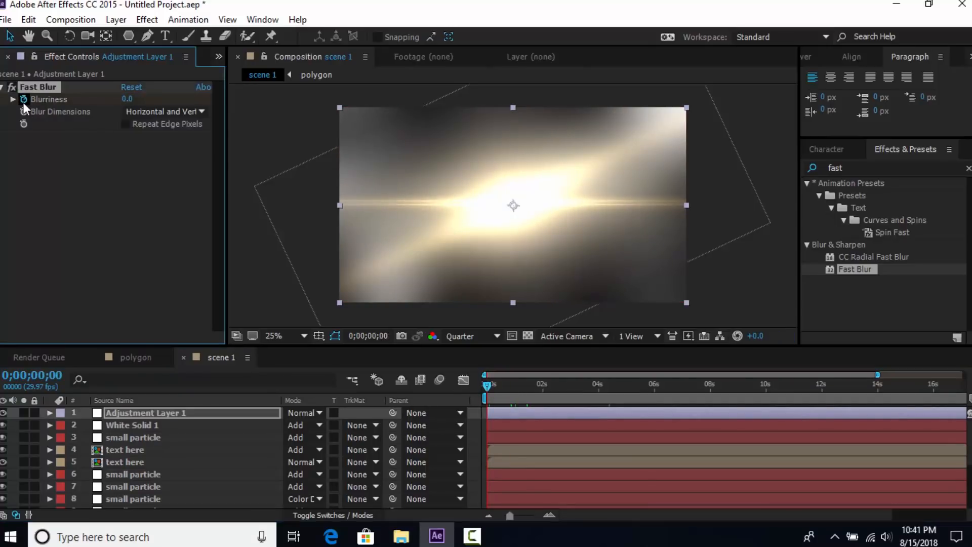
pyautogui.click(132, 101)
pyautogui.write('130')
pyautogui.press('Return')
pyautogui.moveTo(130, 99); pyautogui.dragTo(126, 102)
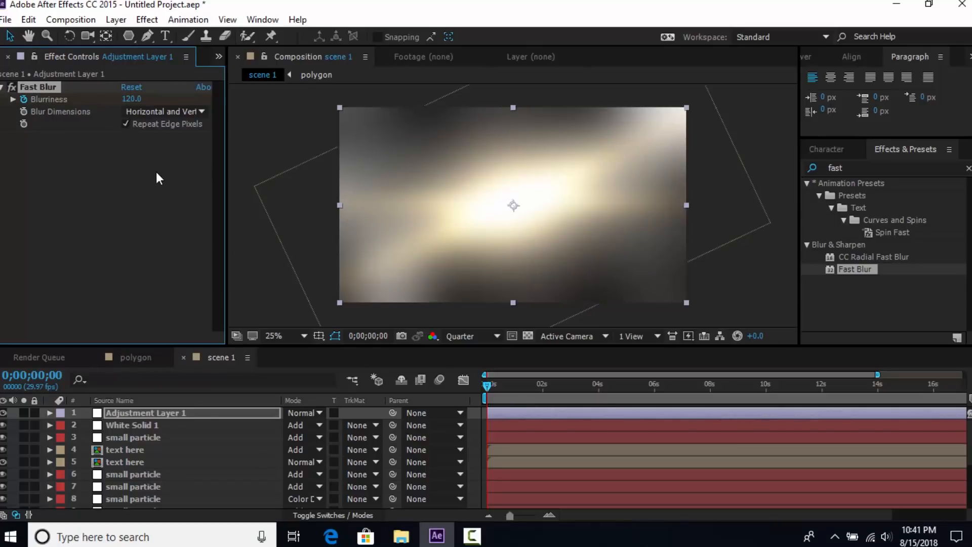
# - Keyframe the adjustment layer's Fast Blur Blurriness at 0 at 0;00;02;00
pyautogui.click(542, 384)
pyautogui.click(130, 98)
pyautogui.write('0')
pyautogui.press('Return')
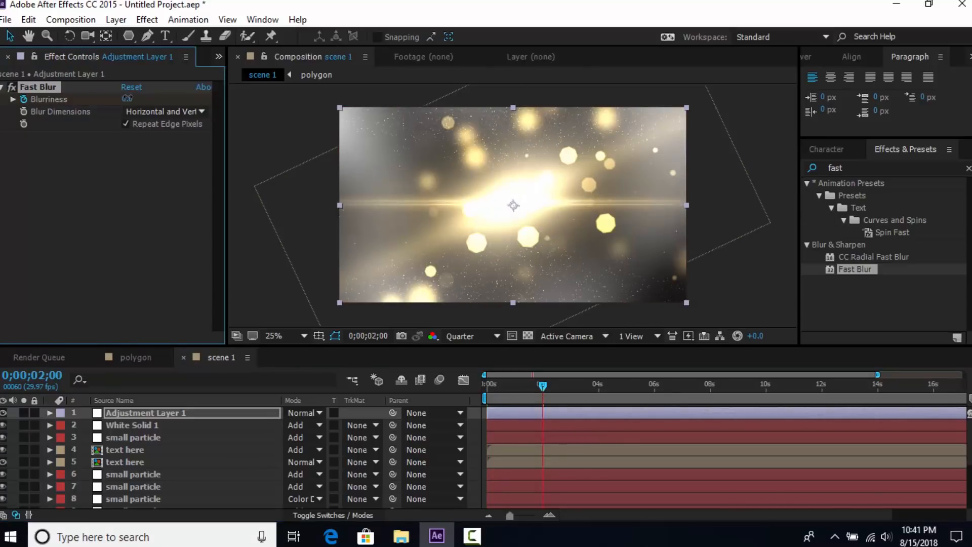
pyautogui.click(142, 219)
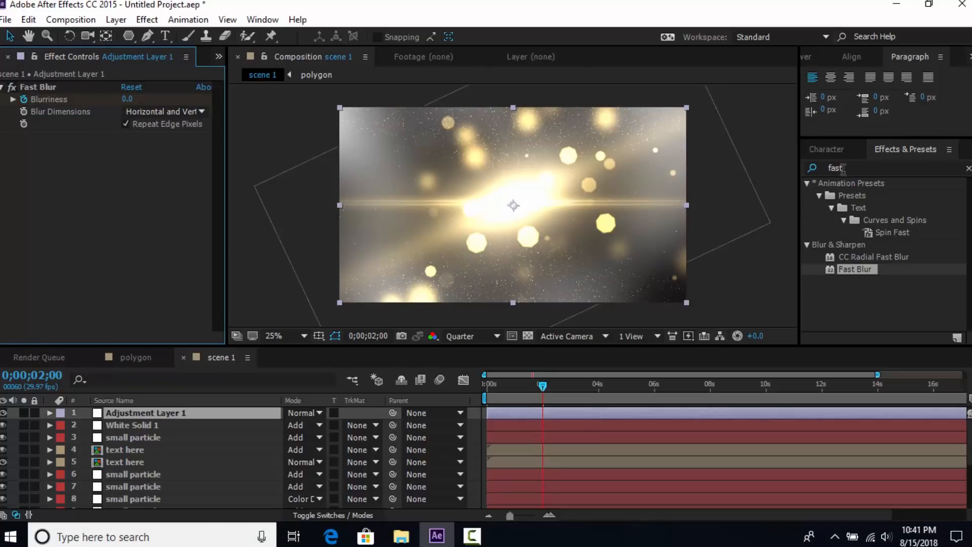
# - Find the Levels effect and apply it to Adjustment Layer 1
pyautogui.moveTo(858, 170); pyautogui.dragTo(806, 181)
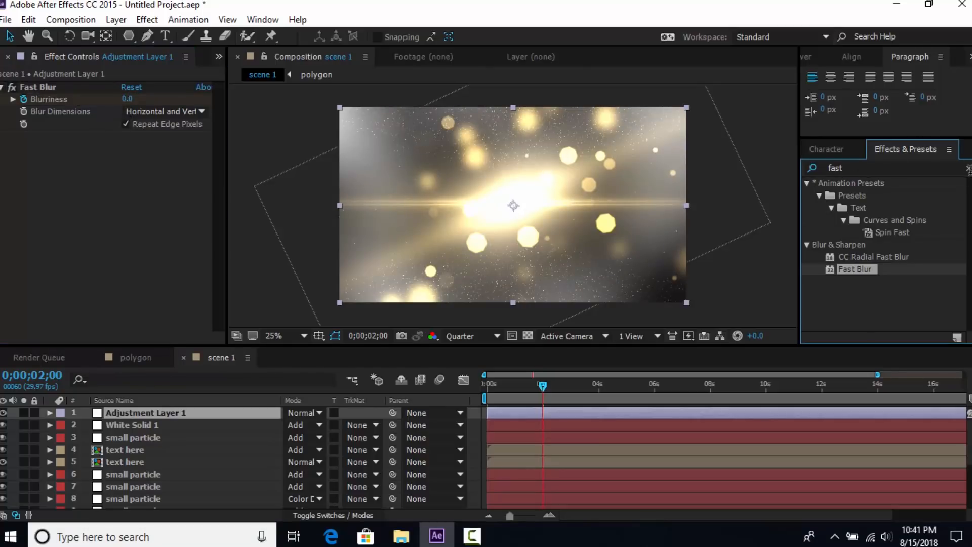
pyautogui.click(968, 167)
pyautogui.write('leve')
pyautogui.moveTo(846, 272); pyautogui.dragTo(154, 412)
pyautogui.click(154, 412)
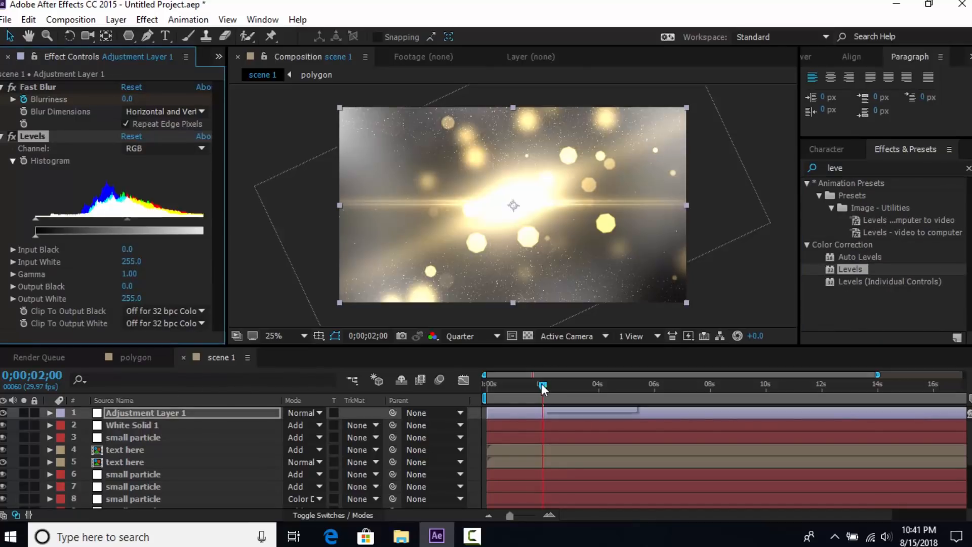
# - Reveal the adjustment layer's keyframes, start keyframing its Levels Histogram at 0;00;00;00, and lower Gamma to about 0.34
pyautogui.moveTo(542, 384); pyautogui.dragTo(450, 393)
pyautogui.press('u')
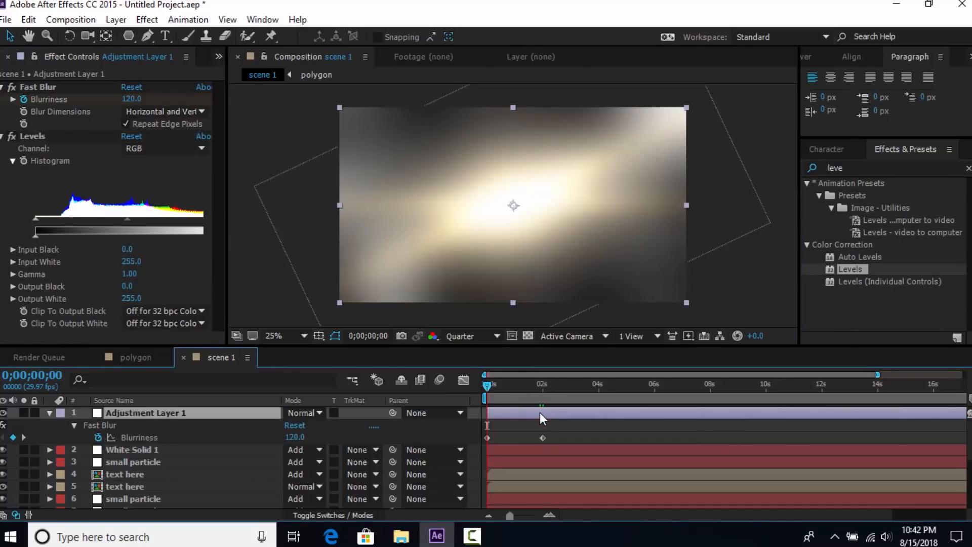
pyautogui.click(23, 161)
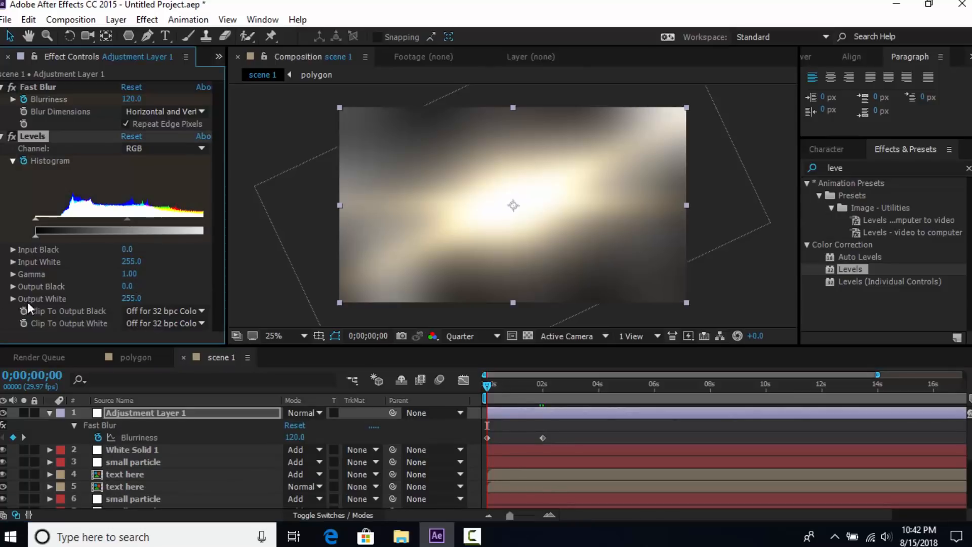
pyautogui.moveTo(127, 220); pyautogui.dragTo(181, 223)
# - Keyframe the adjustment layer's Levels Gamma at about 0.59 at 0;00;02;00 and about 0.30 at 0;00;00;00
pyautogui.moveTo(493, 388); pyautogui.dragTo(546, 386)
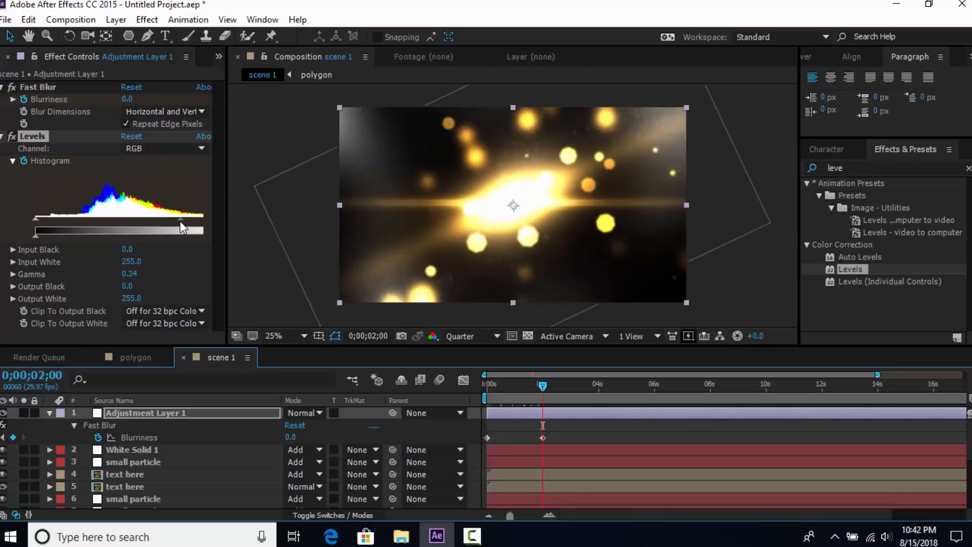
pyautogui.moveTo(178, 219); pyautogui.dragTo(162, 220)
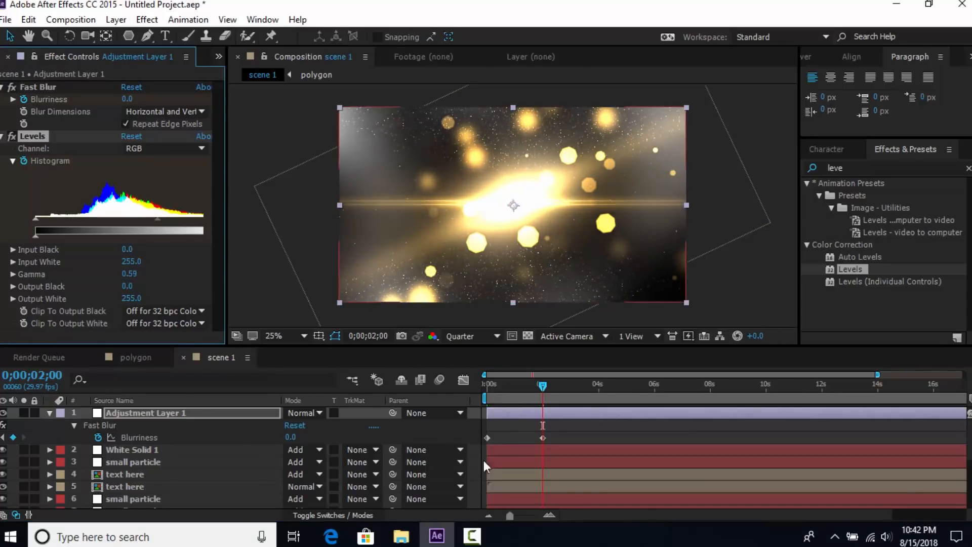
pyautogui.moveTo(542, 384); pyautogui.dragTo(409, 384)
pyautogui.moveTo(180, 221); pyautogui.dragTo(186, 221)
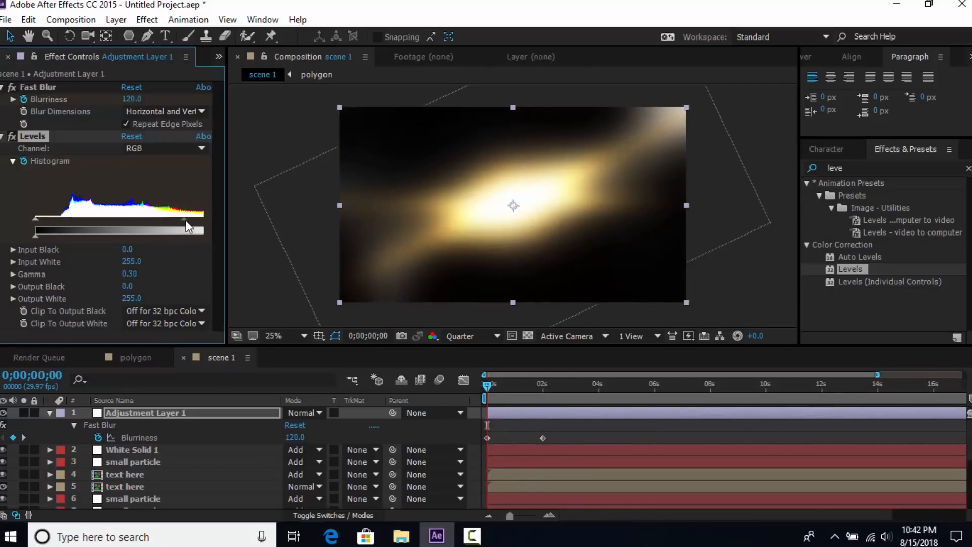
pyautogui.moveTo(523, 389); pyautogui.dragTo(461, 392)
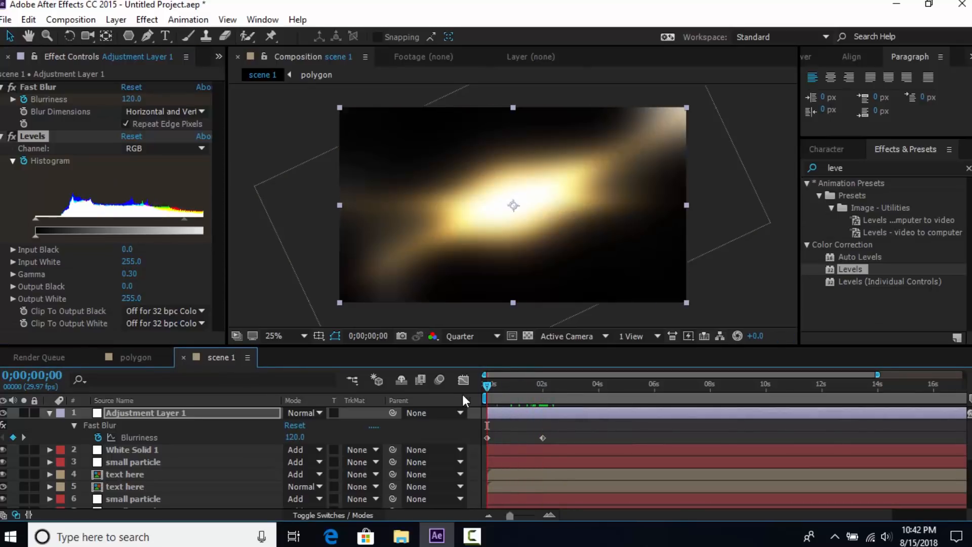
# - Add a two-node camera with the 35mm preset to the scene 1 composition
pyautogui.click(50, 413)
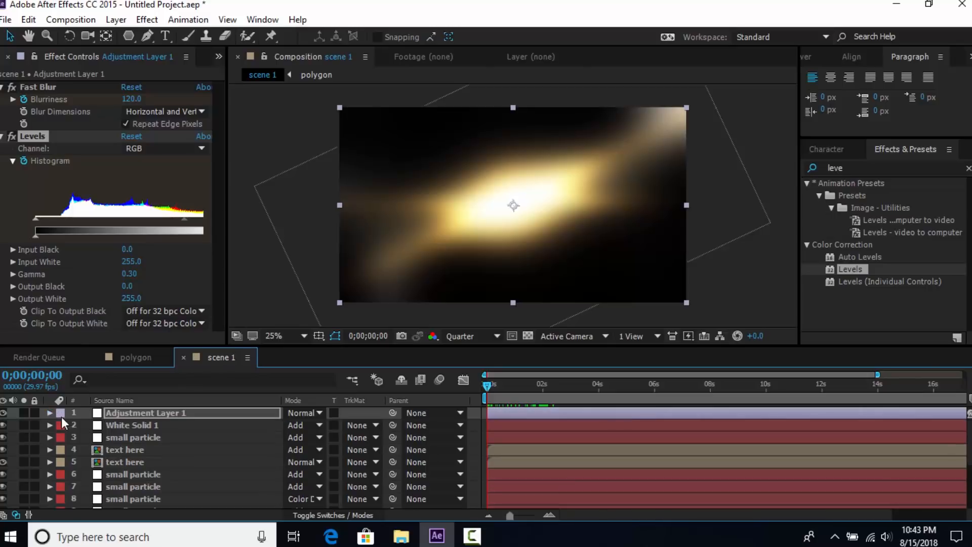
pyautogui.rightClick(256, 119)
pyautogui.moveTo(286, 132)
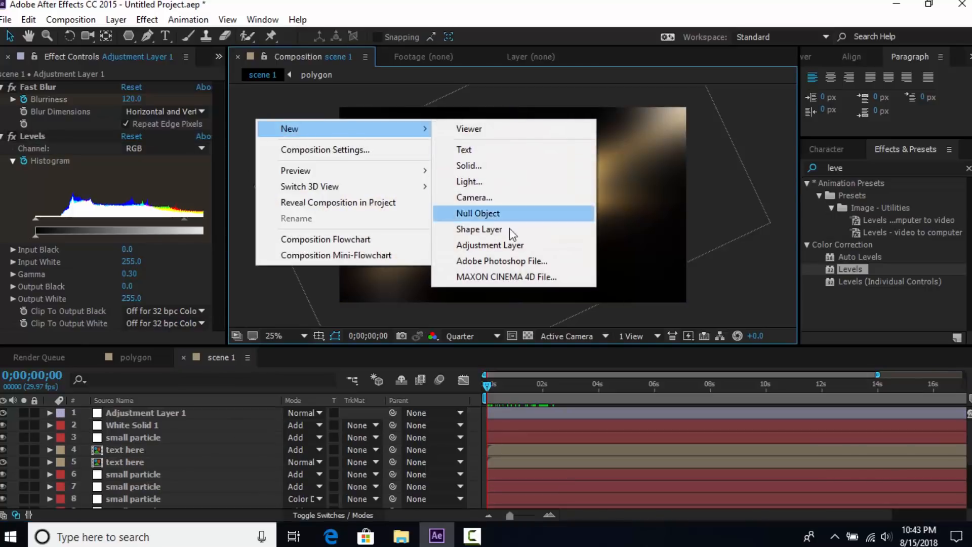
pyautogui.click(478, 197)
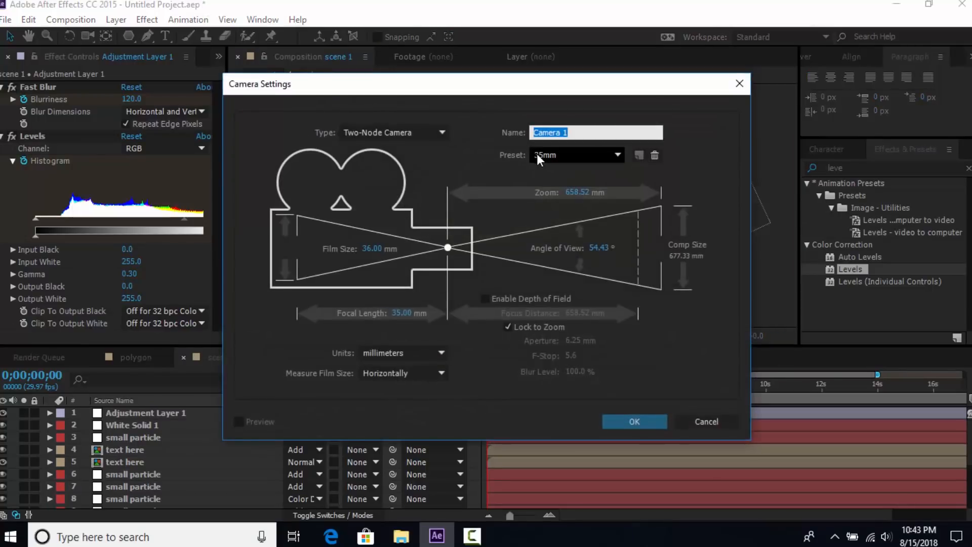
pyautogui.click(631, 420)
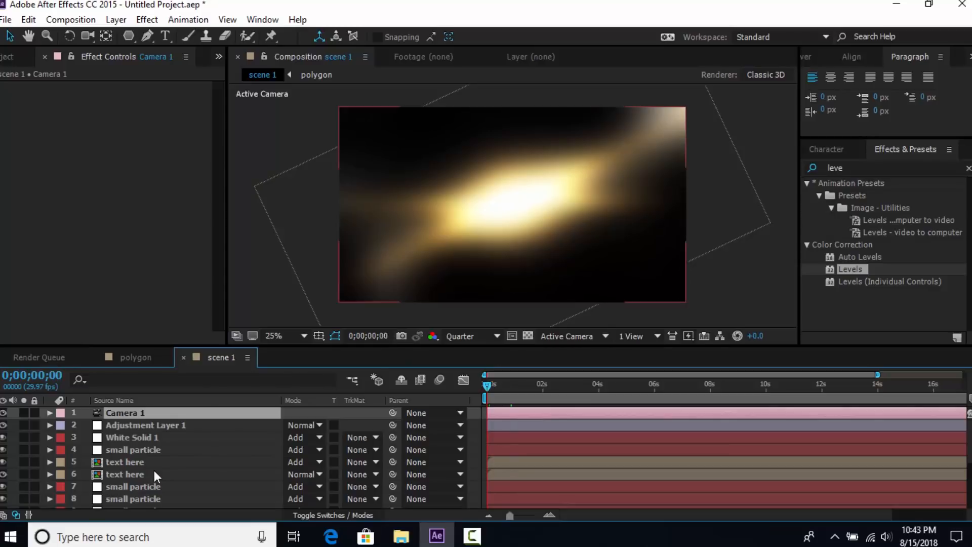
# - Turn both text here layers and Adjustment Layer 1 into 3D layers
pyautogui.click(138, 461)
pyautogui.keyDown('shift'); pyautogui.click(137, 473); pyautogui.keyUp('shift')
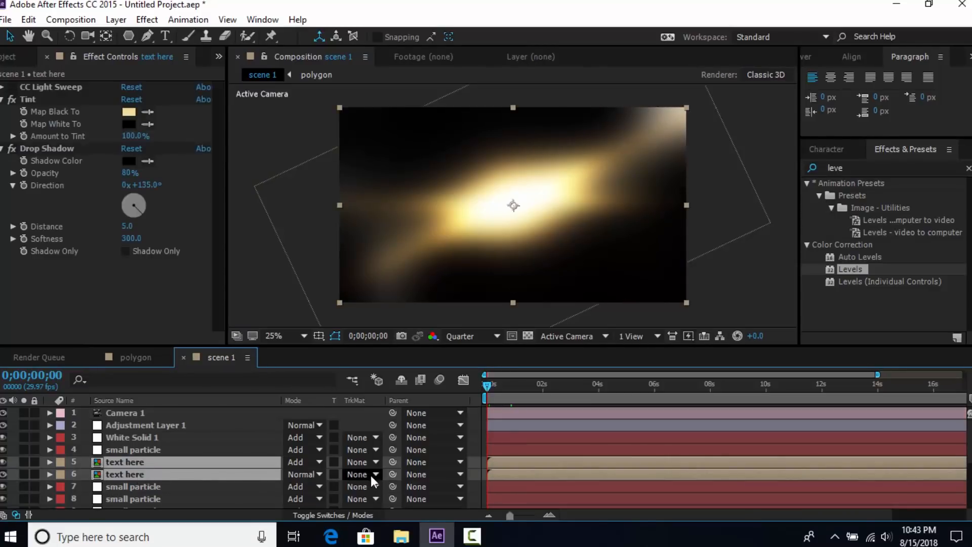
pyautogui.click(330, 515)
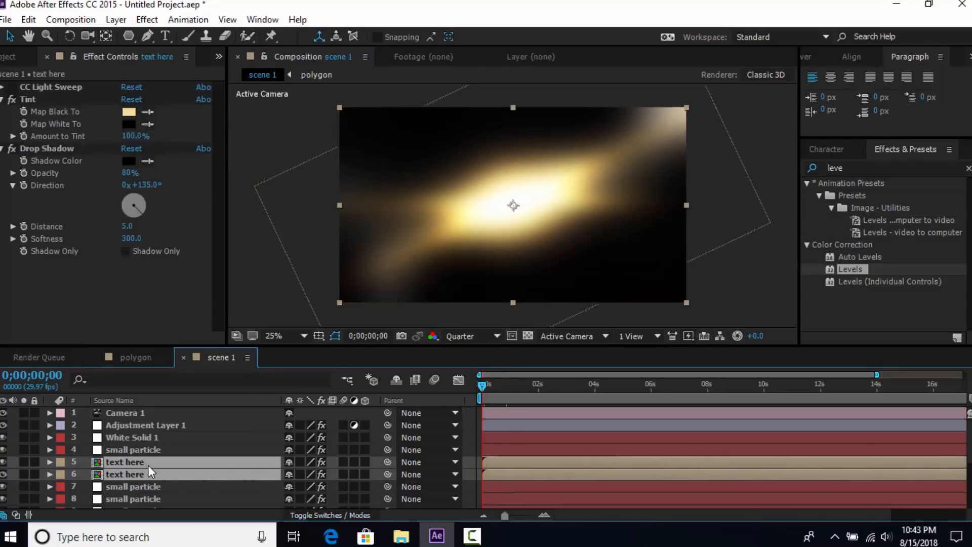
pyautogui.click(364, 461)
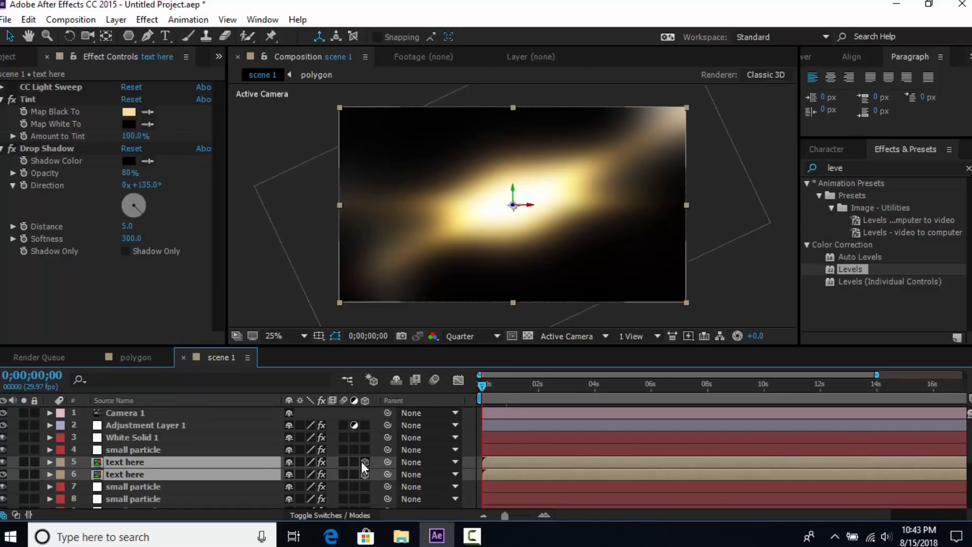
pyautogui.click(131, 423)
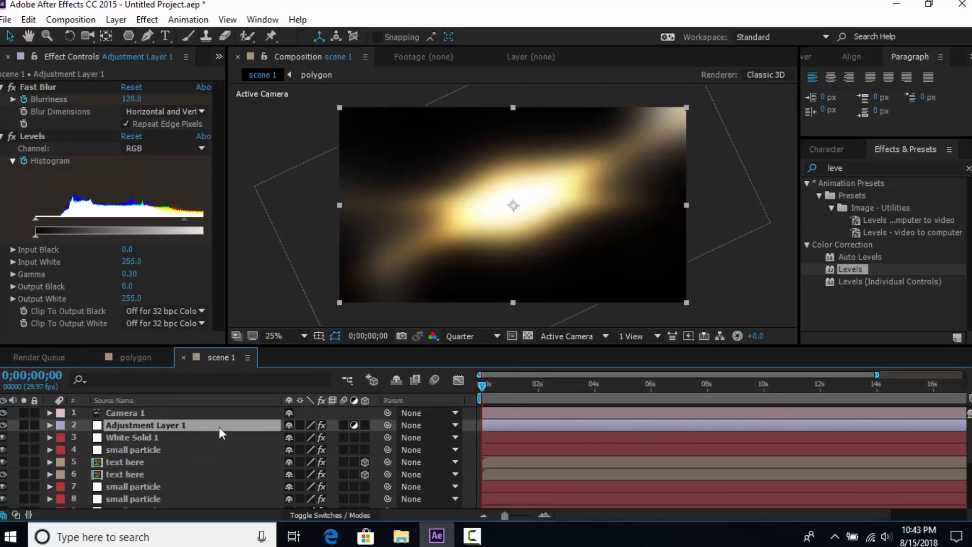
pyautogui.click(364, 425)
# - Turn both flares layers, 13 and 14, into 3D layers
pyautogui.scroll(-2, 366, 426)
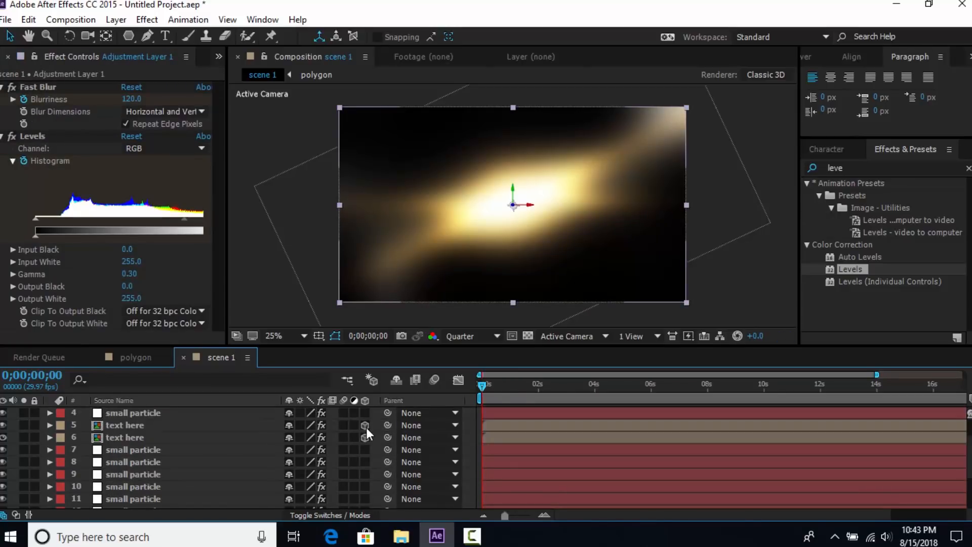
pyautogui.click(129, 486)
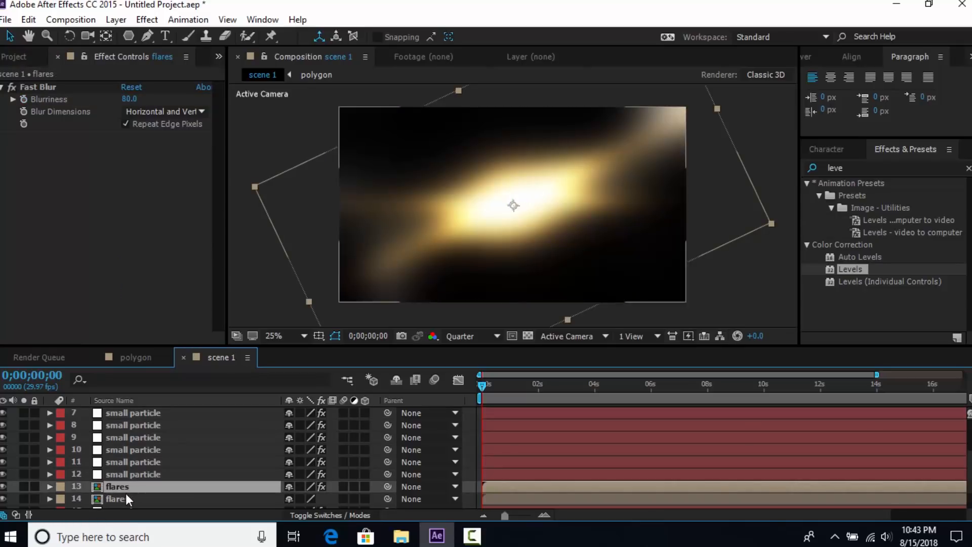
pyautogui.keyDown('shift'); pyautogui.click(126, 496); pyautogui.keyUp('shift')
pyautogui.click(364, 486)
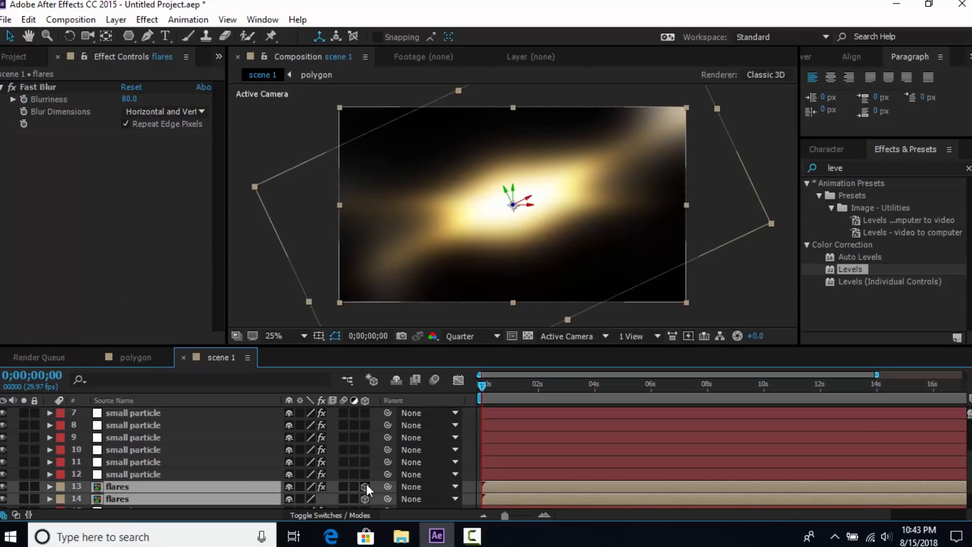
# - Start keyframing Camera 1's Position at 0;00;00;00 and move it in to a Z value of about -1749.7 at 0;00;10;00
pyautogui.scroll(2, 318, 456)
pyautogui.click(127, 413)
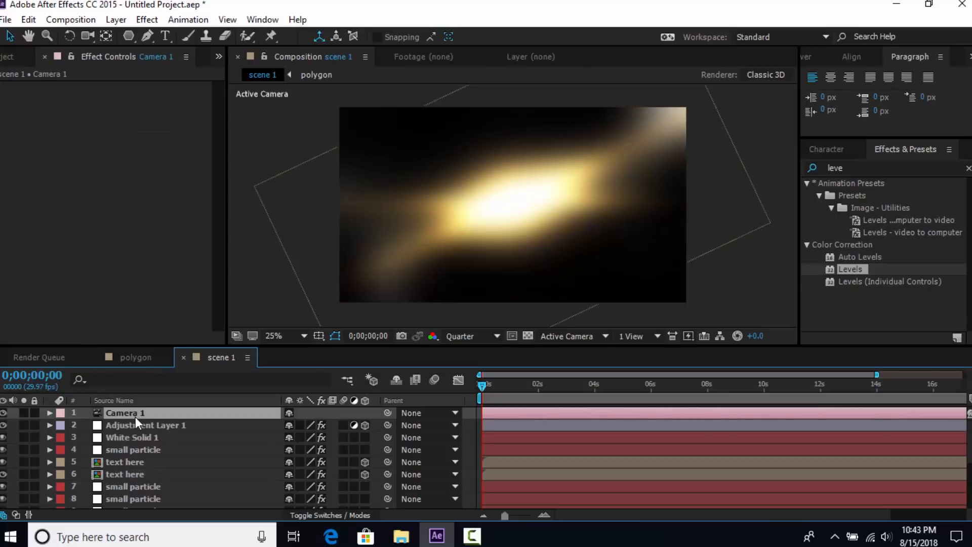
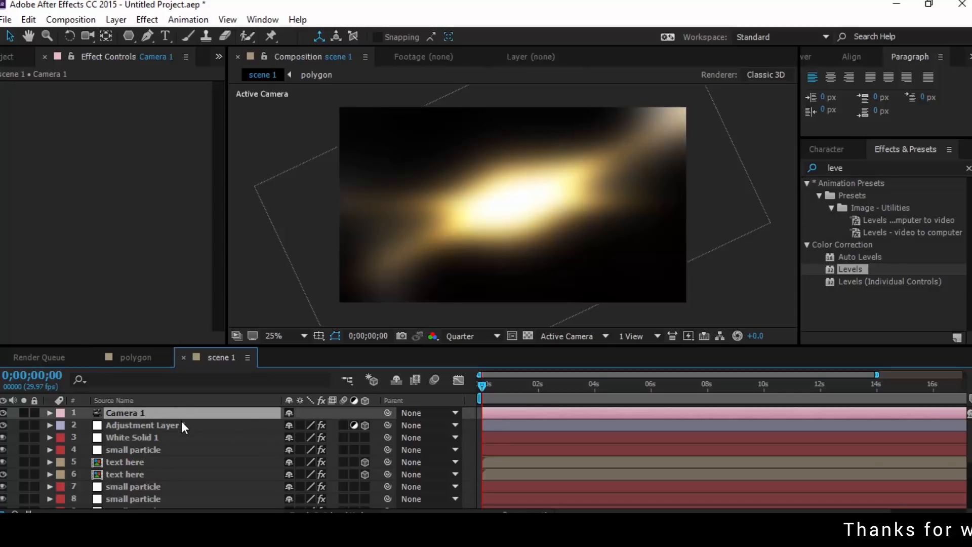
pyautogui.press('p')
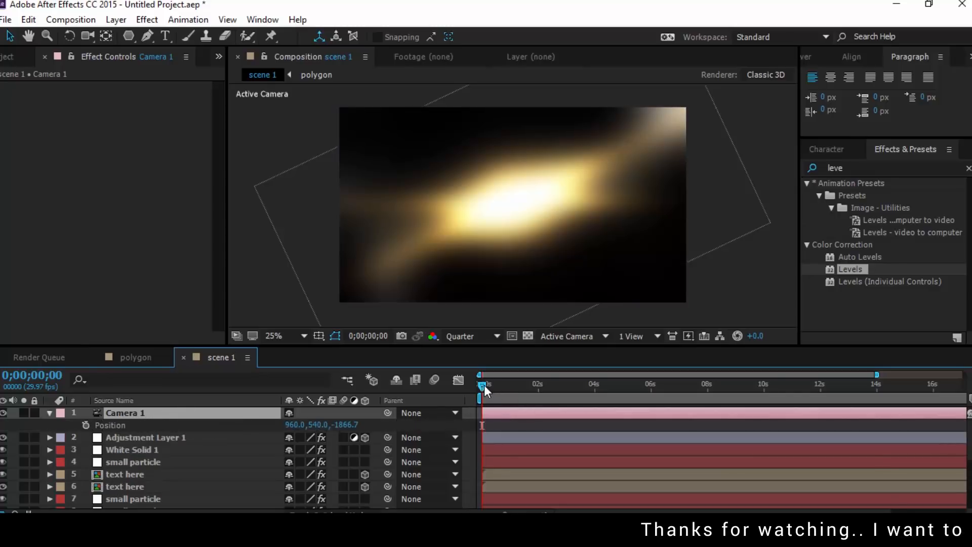
pyautogui.click(85, 425)
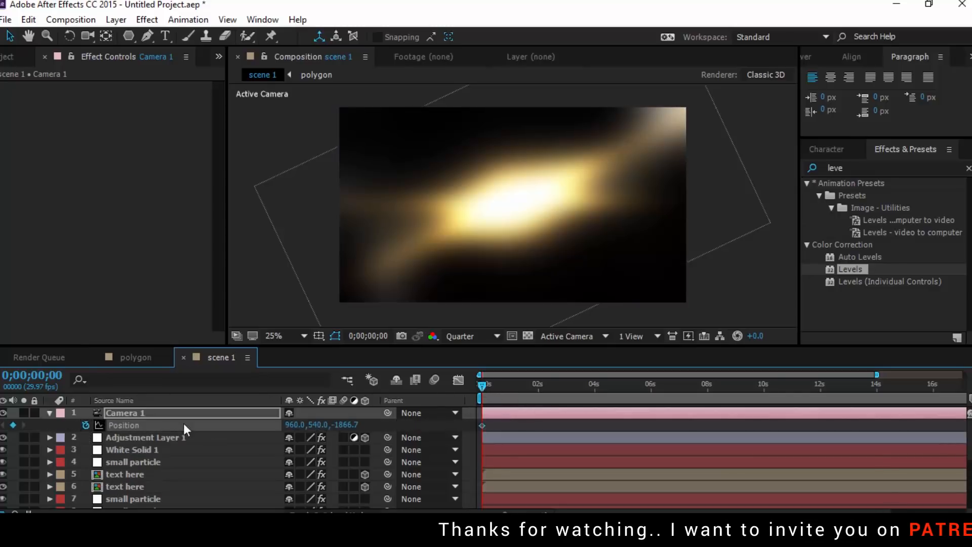
pyautogui.moveTo(484, 384); pyautogui.dragTo(764, 394)
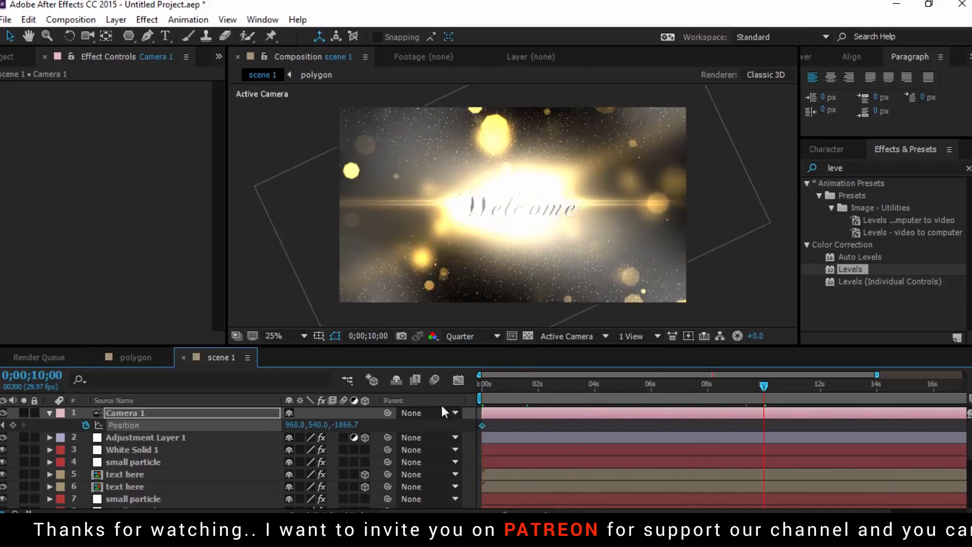
pyautogui.moveTo(344, 426); pyautogui.dragTo(429, 429)
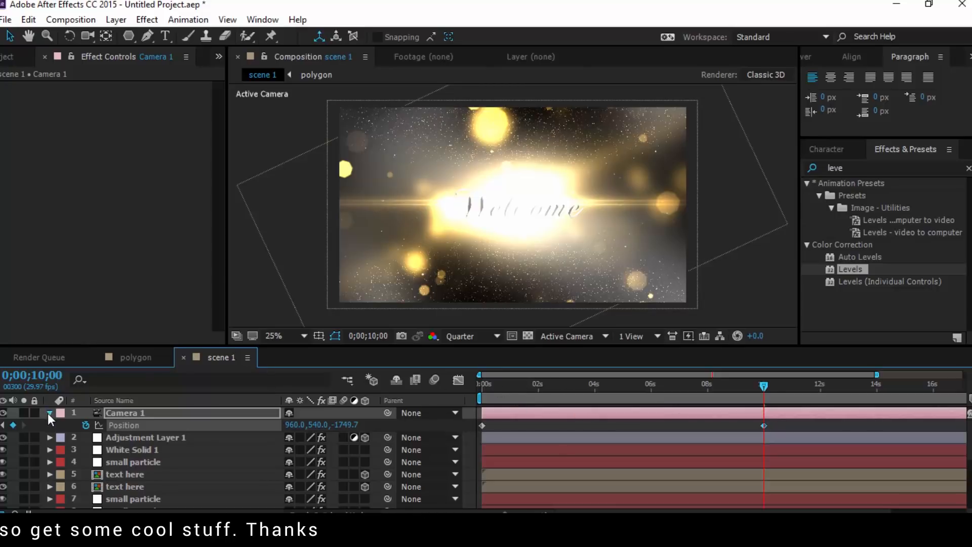
pyautogui.click(49, 412)
# - Return to 0;00;00;00 and create a new white 1920 × 1080 px solid in scene 1
pyautogui.click(526, 385)
pyautogui.click(480, 385)
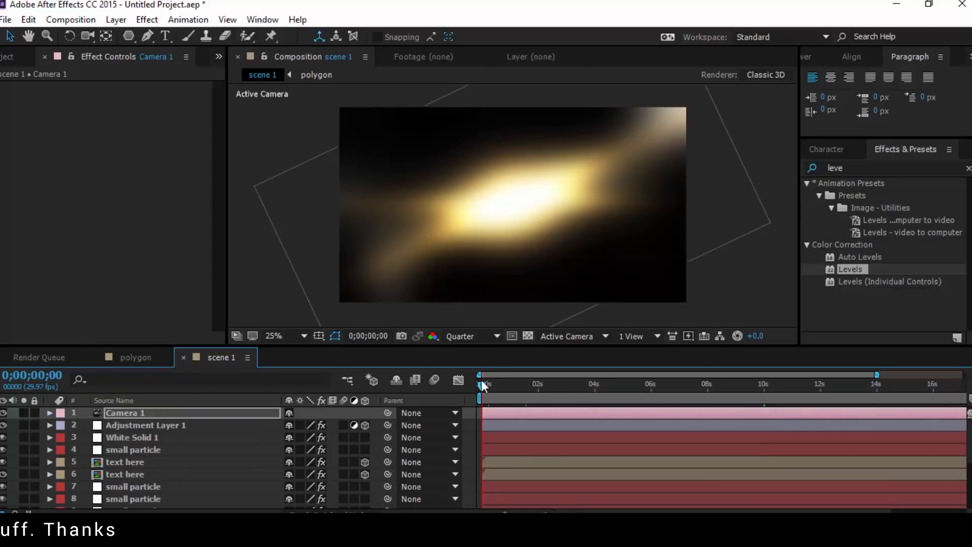
pyautogui.rightClick(243, 118)
pyautogui.moveTo(302, 129)
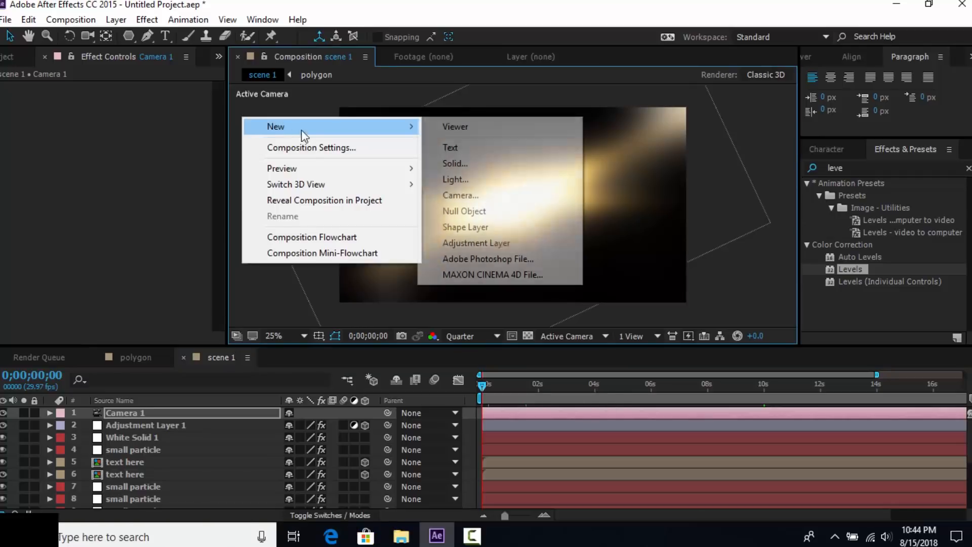
pyautogui.click(462, 163)
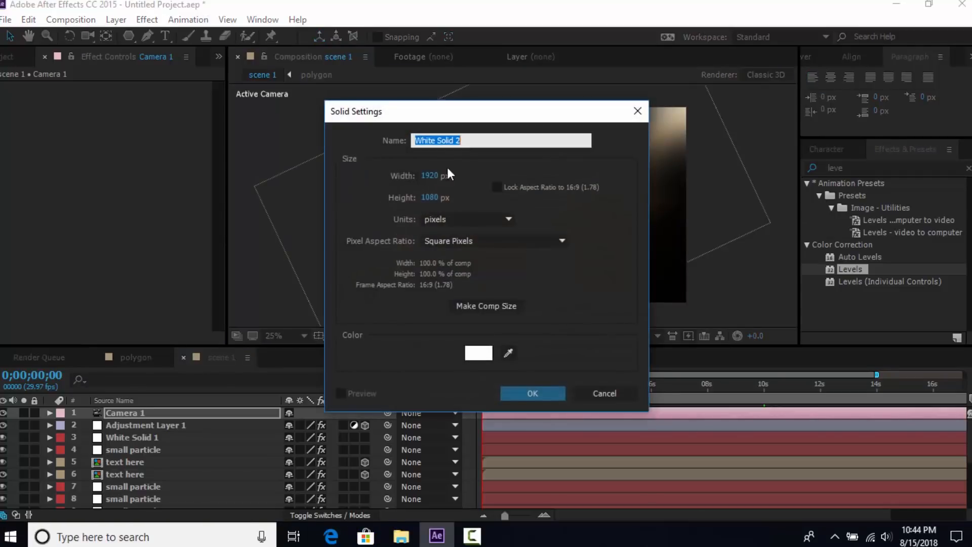
pyautogui.click(528, 393)
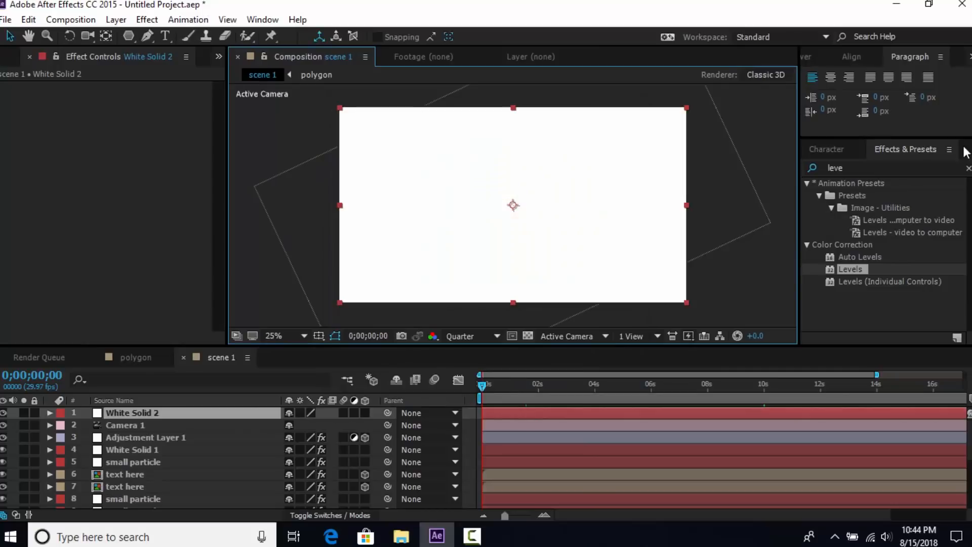
# - Find the Circle effect and apply it to White Solid 2
pyautogui.click(967, 168)
pyautogui.click(921, 169)
pyautogui.write('circ')
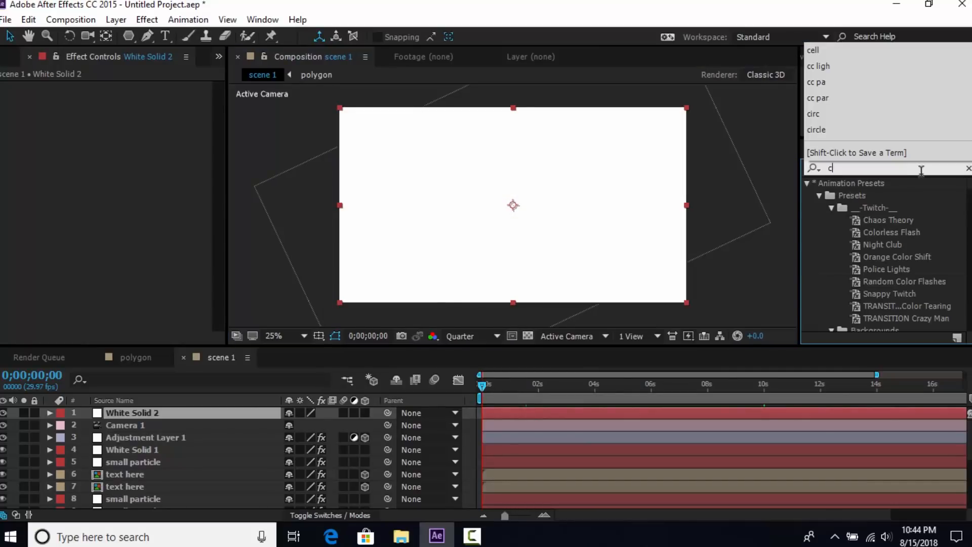
pyautogui.scroll(-5, 867, 317)
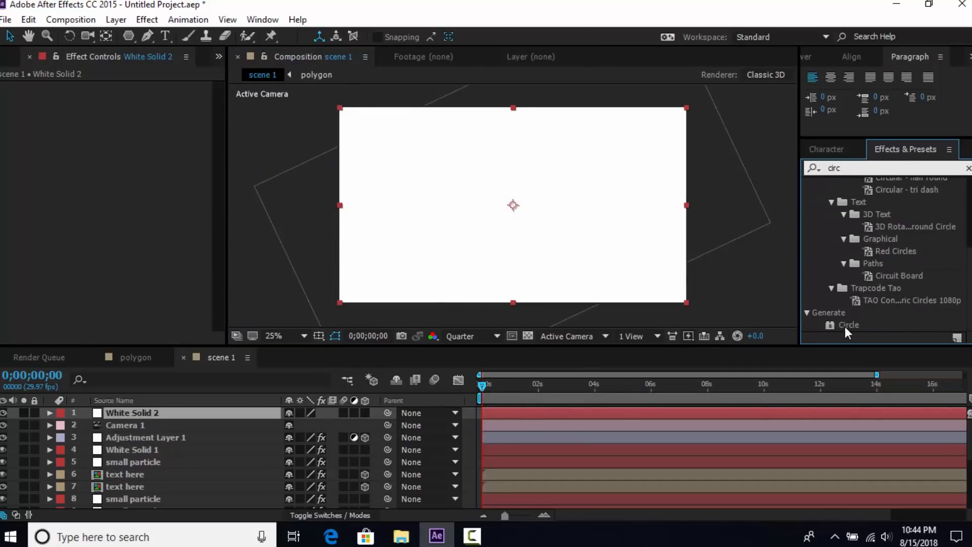
pyautogui.click(844, 325)
pyautogui.moveTo(849, 324); pyautogui.dragTo(504, 248)
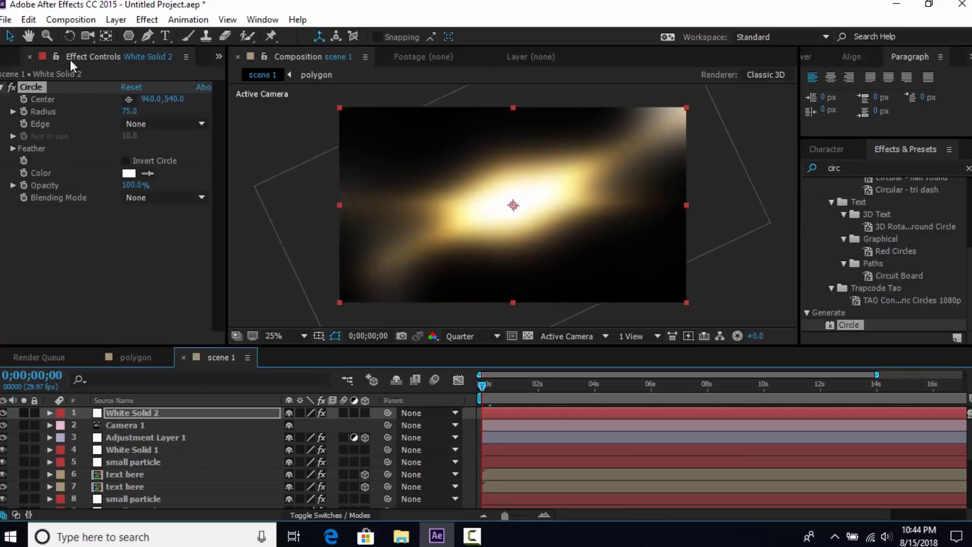
# - Keyframe the Circle effect's Radius at about 1140 at 0;00;00;00 and 0 at 0;00;02;01
pyautogui.click(24, 111)
pyautogui.moveTo(129, 111); pyautogui.dragTo(189, 111)
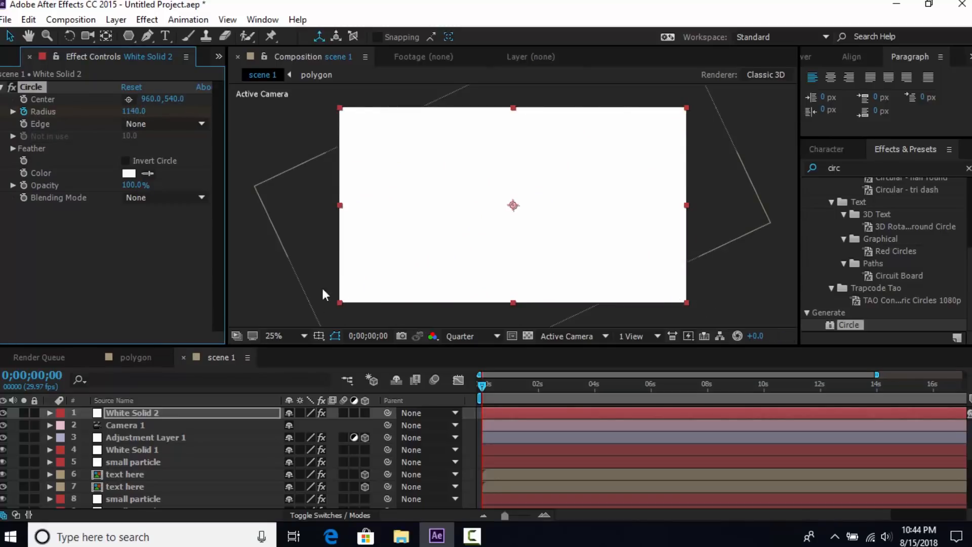
pyautogui.moveTo(491, 384); pyautogui.dragTo(543, 393)
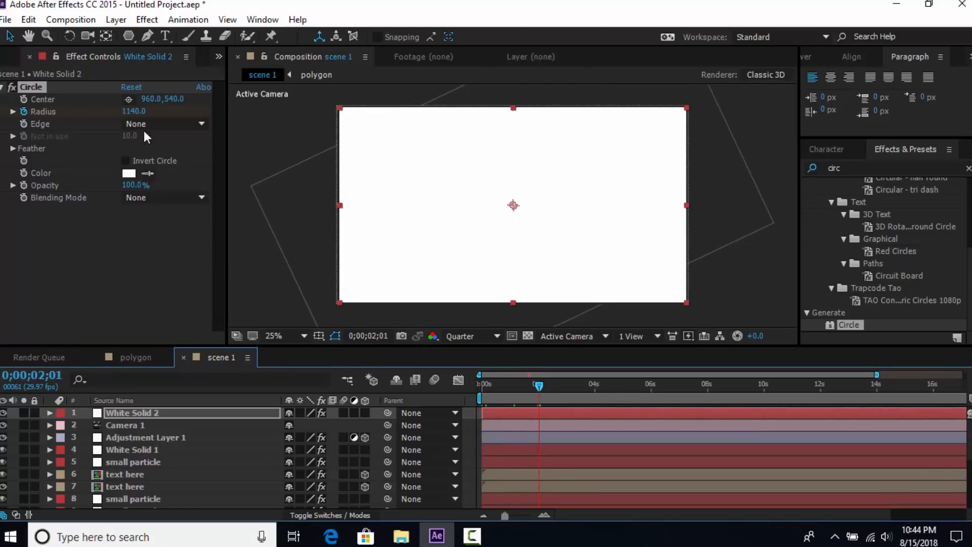
pyautogui.click(133, 111)
pyautogui.write('0')
pyautogui.press('Return')
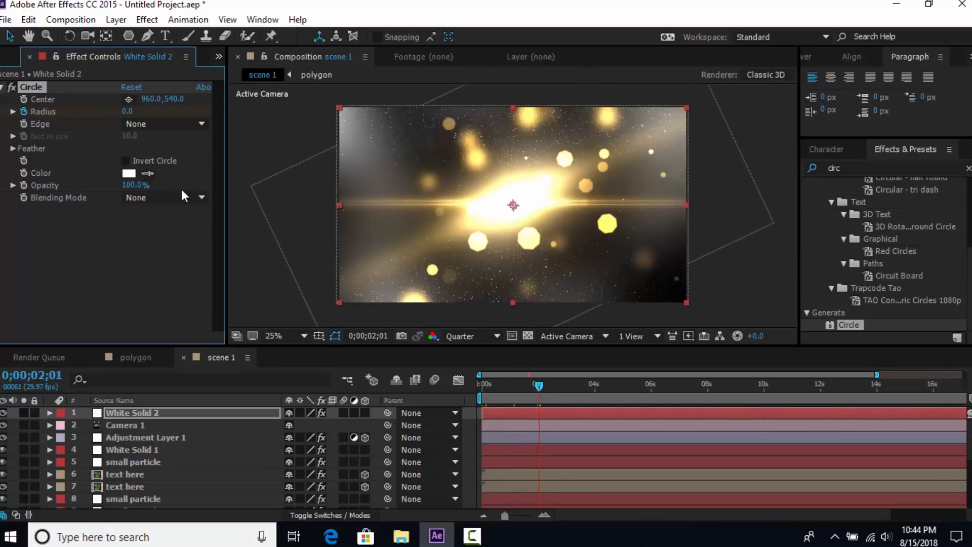
# - Start keyframing the circle's Feather Outer Edge at 0;00;00;00 with a value of about 460
pyautogui.moveTo(539, 385); pyautogui.dragTo(477, 391)
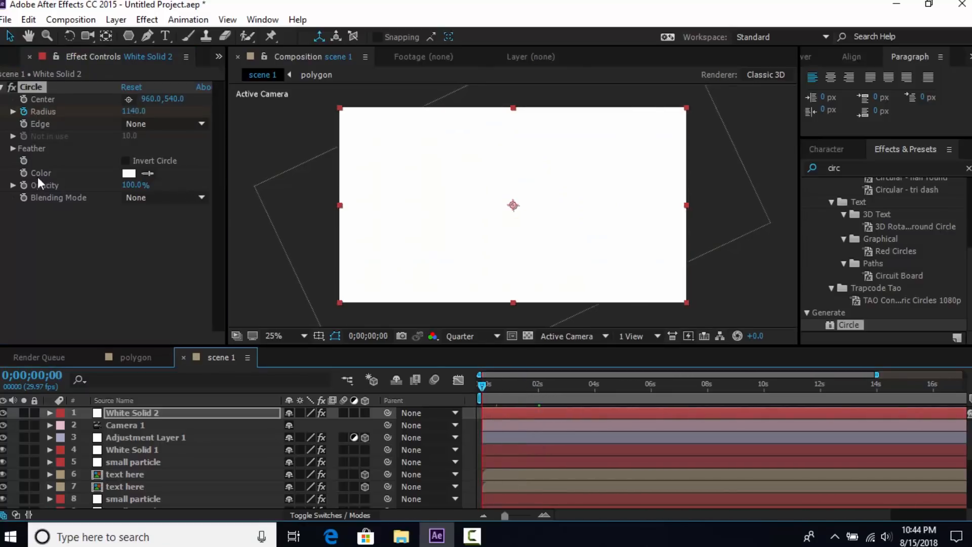
pyautogui.click(13, 149)
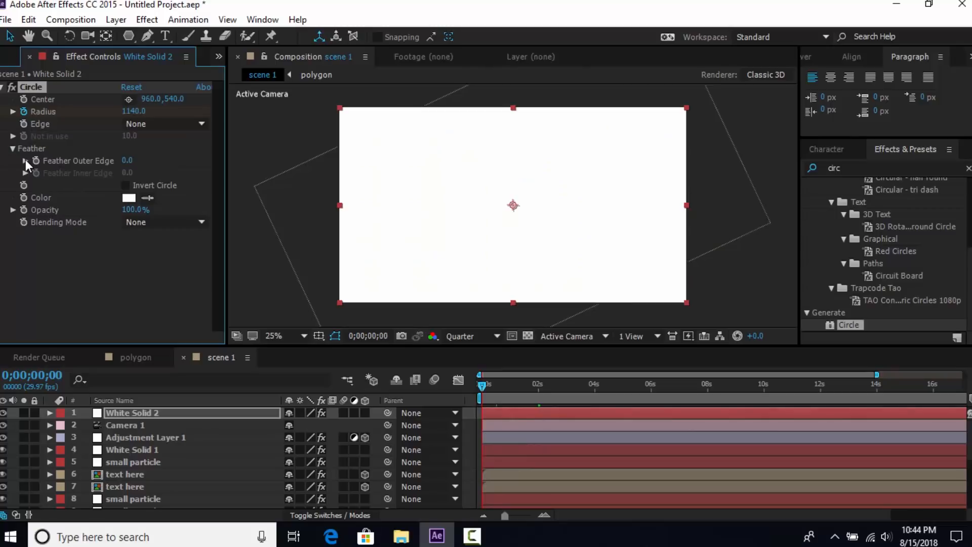
pyautogui.click(25, 160)
pyautogui.click(26, 160)
pyautogui.click(25, 173)
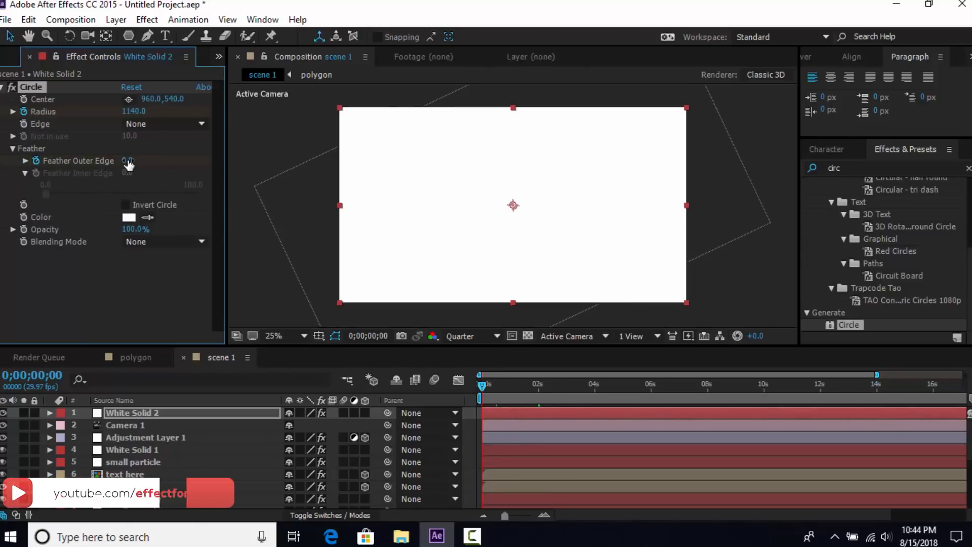
pyautogui.moveTo(127, 161); pyautogui.dragTo(188, 158)
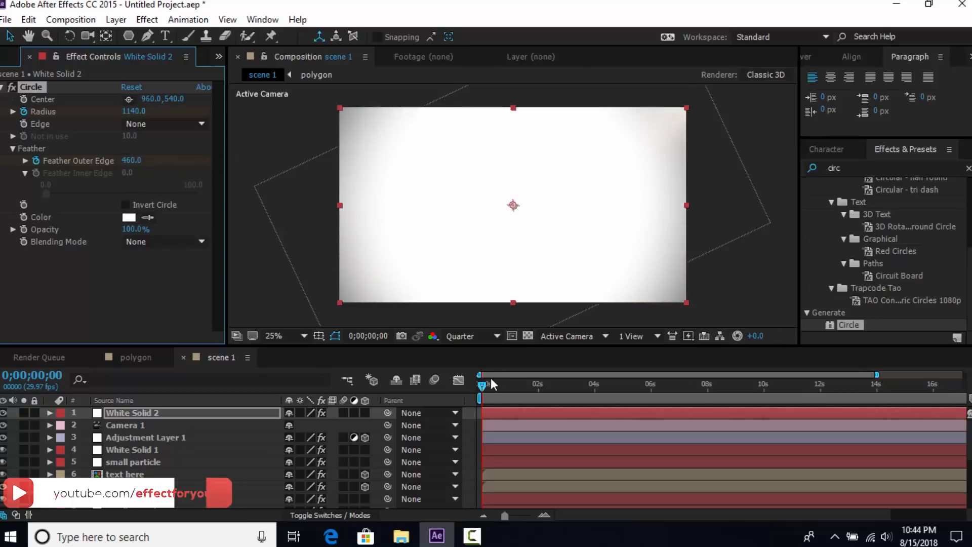
# - Keyframe the circle's Feather Outer Edge at 50 at 0;00;02;00
pyautogui.moveTo(492, 385); pyautogui.dragTo(538, 402)
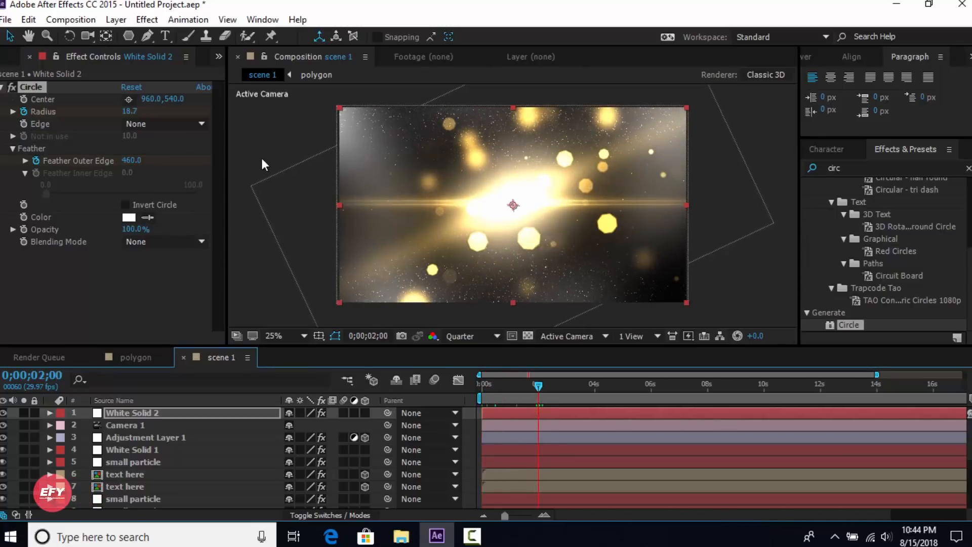
pyautogui.click(131, 161)
pyautogui.write('50')
pyautogui.press('Return')
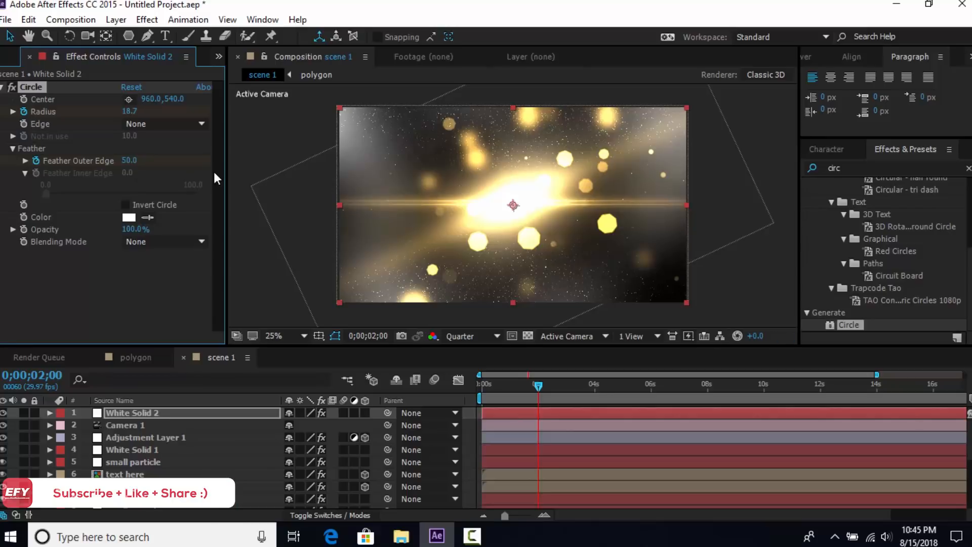
# - Find the Tint effect and apply it to White Solid 2
pyautogui.click(132, 322)
pyautogui.click(834, 167)
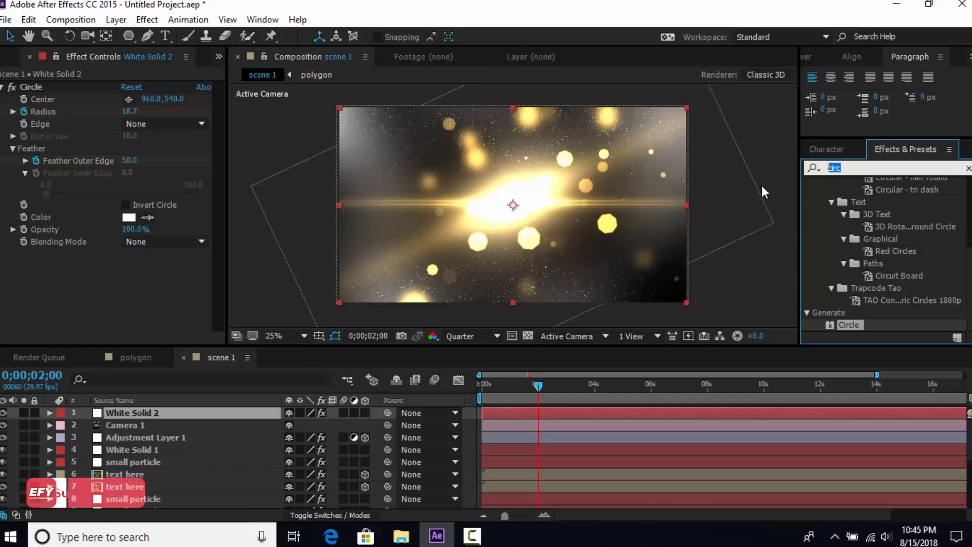
pyautogui.write('tint')
pyautogui.moveTo(841, 245); pyautogui.dragTo(183, 413)
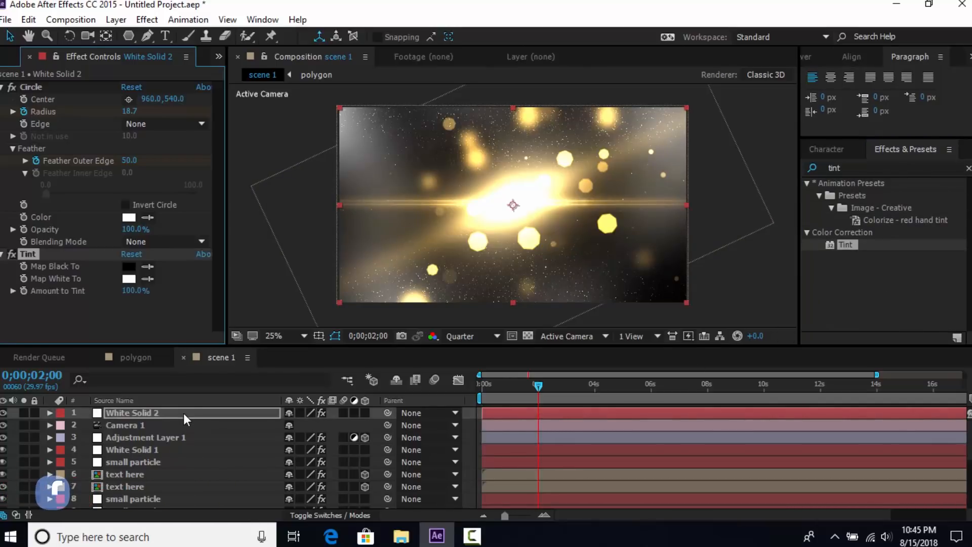
# - Set the Tint effect's Map White To colour on White Solid 2 to F6DE9E, leaving Map Black To black
pyautogui.click(131, 267)
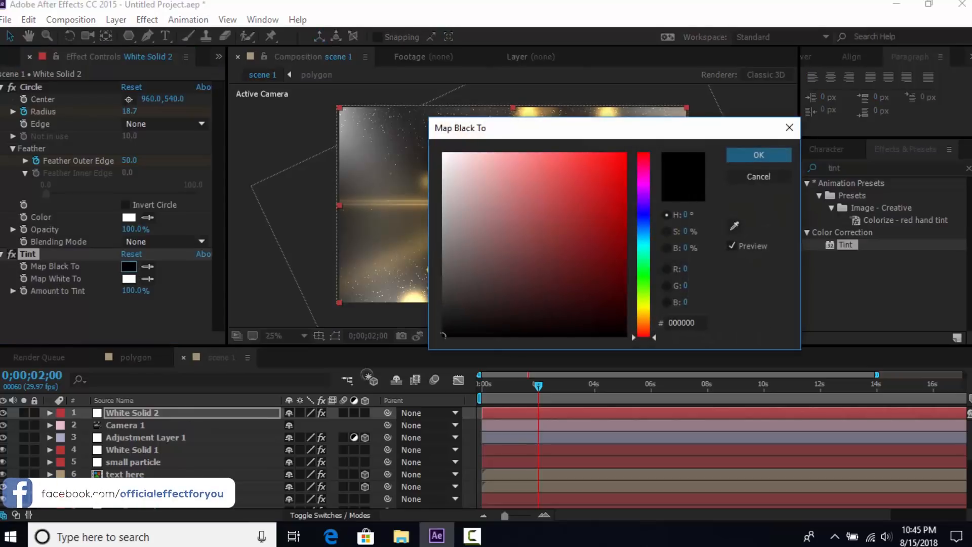
pyautogui.click(739, 155)
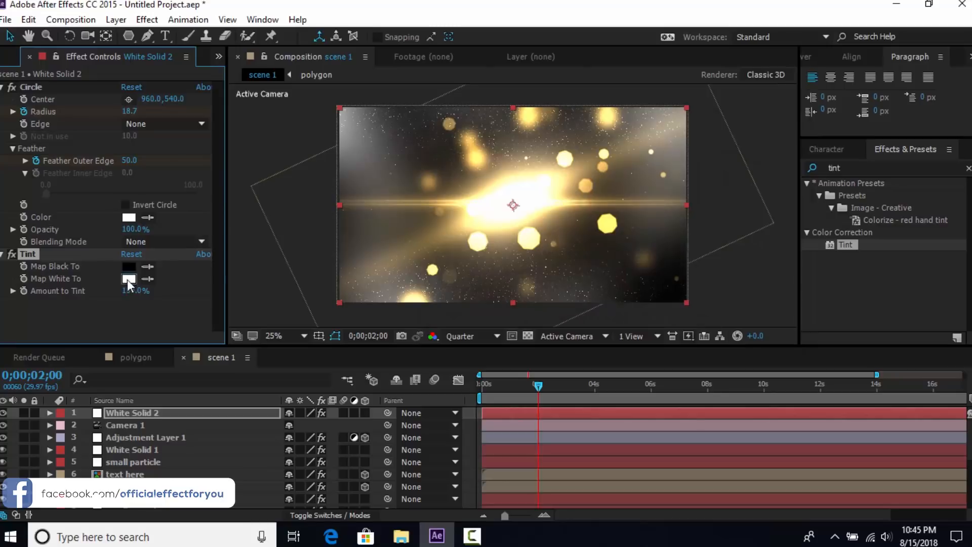
pyautogui.click(129, 278)
pyautogui.write('F6DE9E')
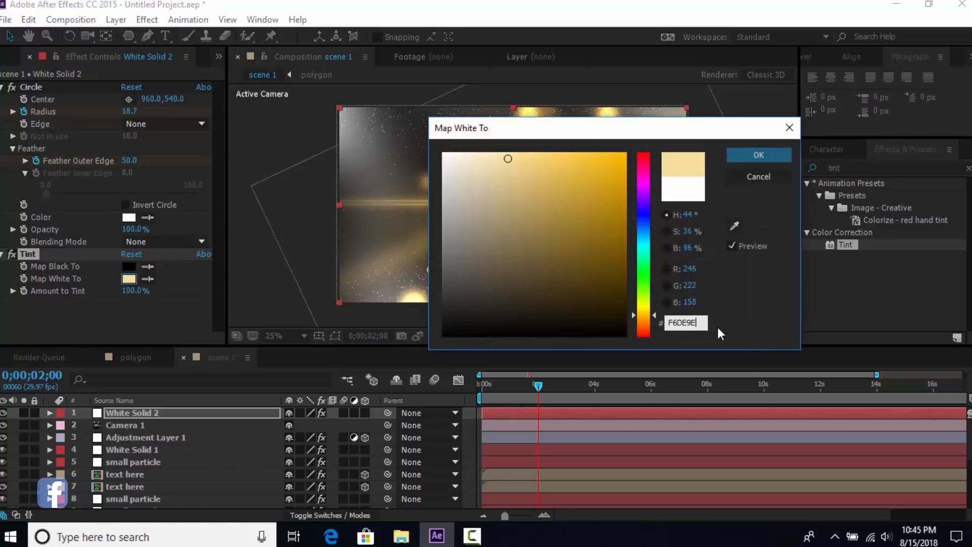
pyautogui.click(765, 153)
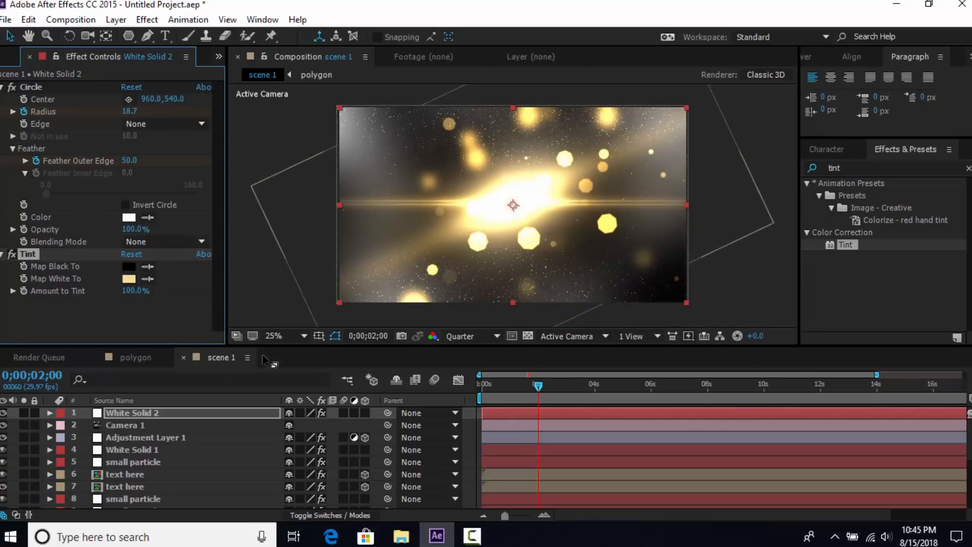
# - Add a new adjustment layer above White Solid 2 in scene 1 and apply the Levels effect to it
pyautogui.rightClick(242, 292)
pyautogui.moveTo(323, 300)
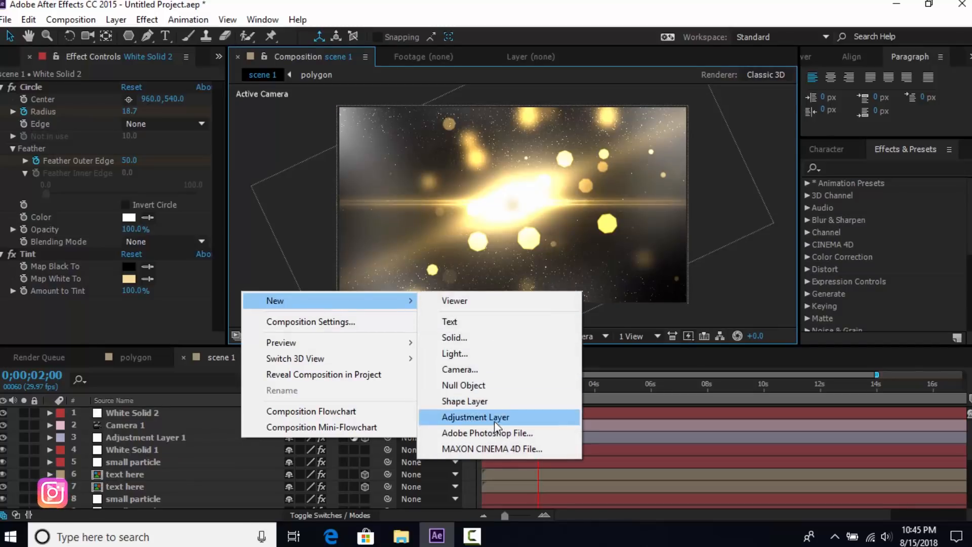
pyautogui.click(486, 415)
pyautogui.click(866, 166)
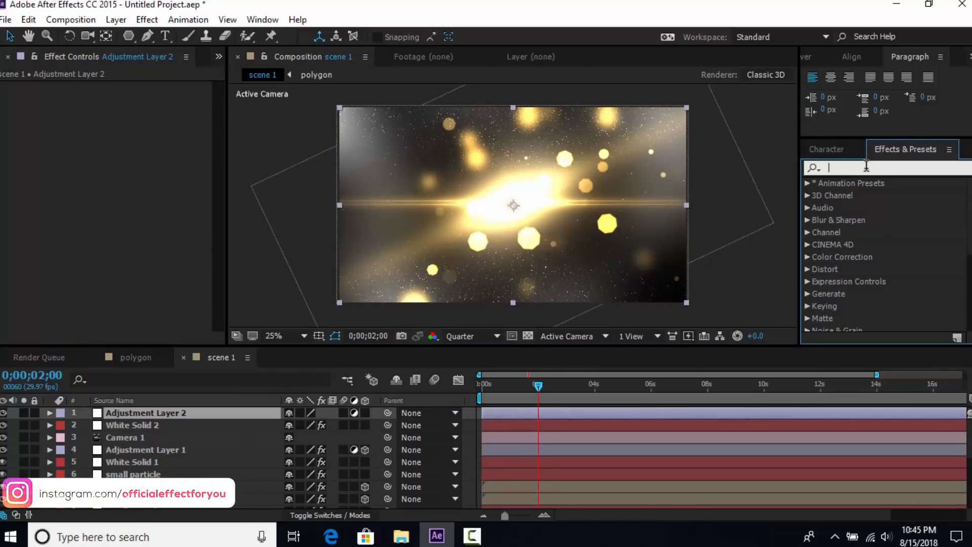
pyautogui.write('leve')
pyautogui.moveTo(845, 269); pyautogui.dragTo(141, 414)
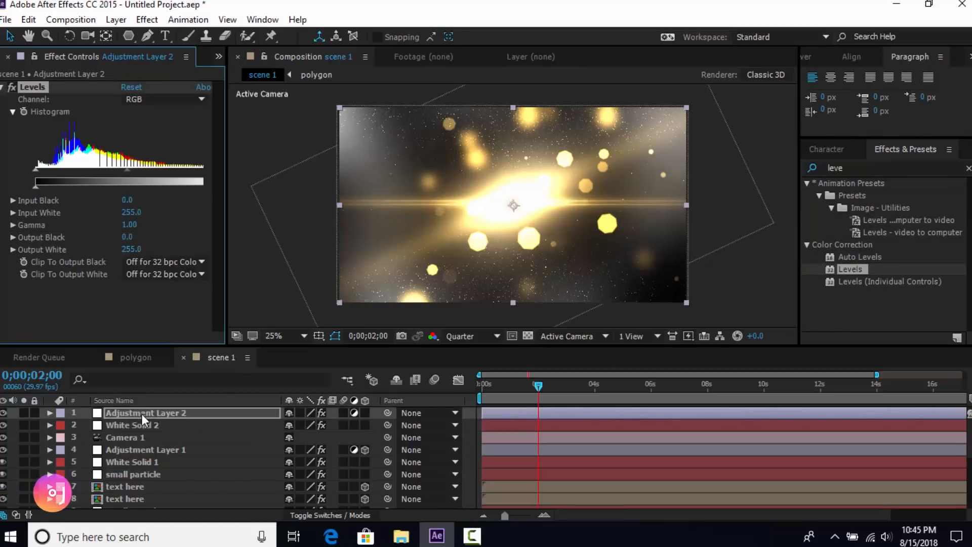
# - Set the Levels effect on Adjustment Layer 2 to an Input White of 215 and a Gamma of 0.7
pyautogui.click(135, 205)
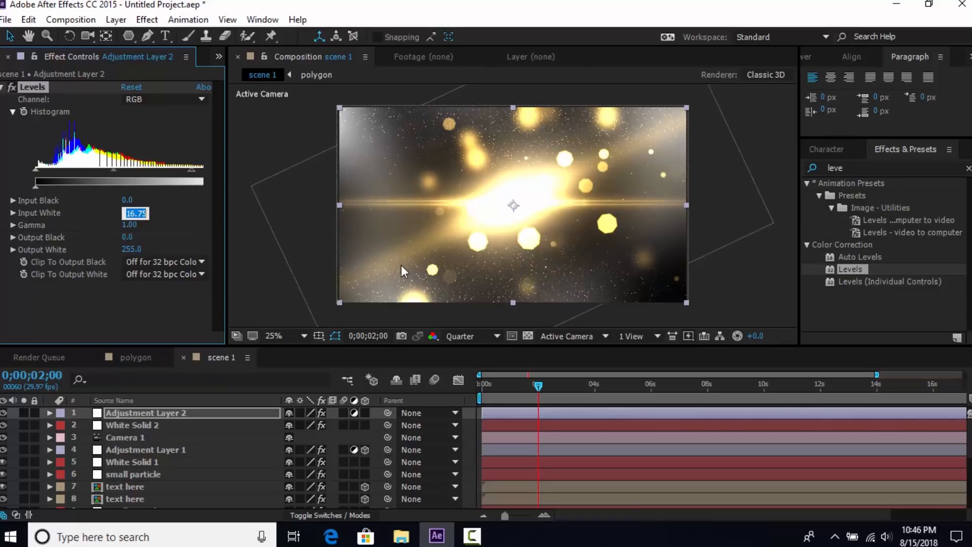
pyautogui.write('215')
pyautogui.press('Return')
pyautogui.moveTo(130, 225); pyautogui.dragTo(108, 225)
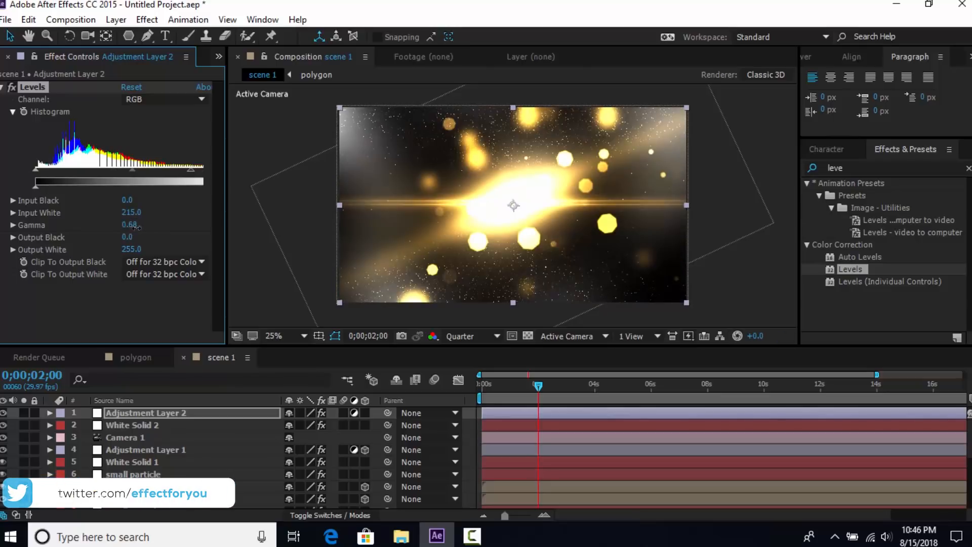
pyautogui.click(131, 225)
pyautogui.write('0.7')
pyautogui.press('Return')
# - Open the lower "text here" composition, shift its layer's end keyframe earlier in time, and return to scene 1
pyautogui.moveTo(526, 369); pyautogui.dragTo(587, 371)
pyautogui.click(125, 473)
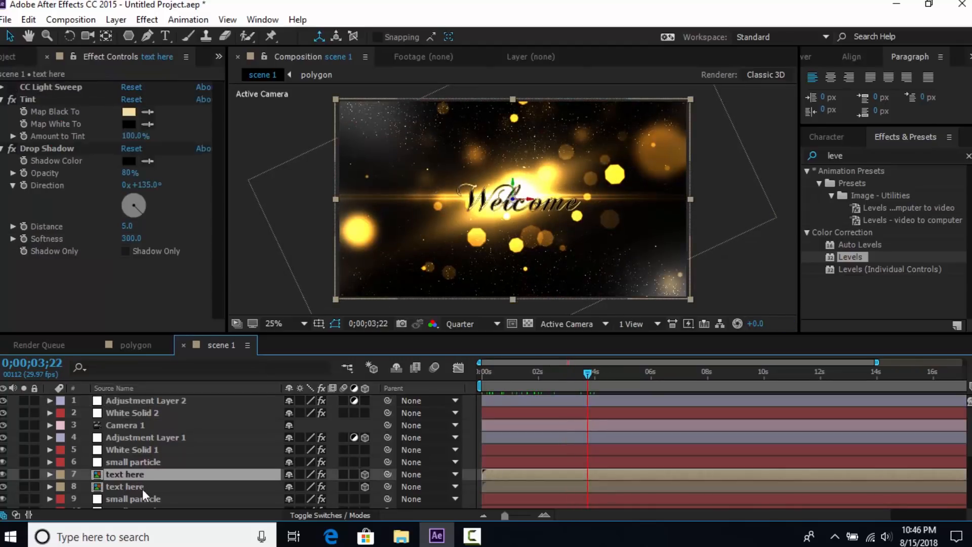
pyautogui.doubleClick(142, 488)
pyautogui.click(561, 402)
pyautogui.press('u')
pyautogui.moveTo(568, 373); pyautogui.dragTo(516, 387)
pyautogui.moveTo(560, 425); pyautogui.dragTo(534, 426)
pyautogui.click(534, 426)
pyautogui.click(221, 344)
# - Reveal the keyframed properties and move White Solid 2's ending Radius and Feather Outer Edge keyframes earlier, to about 0;00;01;19
pyautogui.moveTo(519, 371)
pyautogui.mouseDown()
pyautogui.moveTo(488, 373)
pyautogui.moveTo(550, 374)
pyautogui.moveTo(512, 376)
pyautogui.mouseUp()
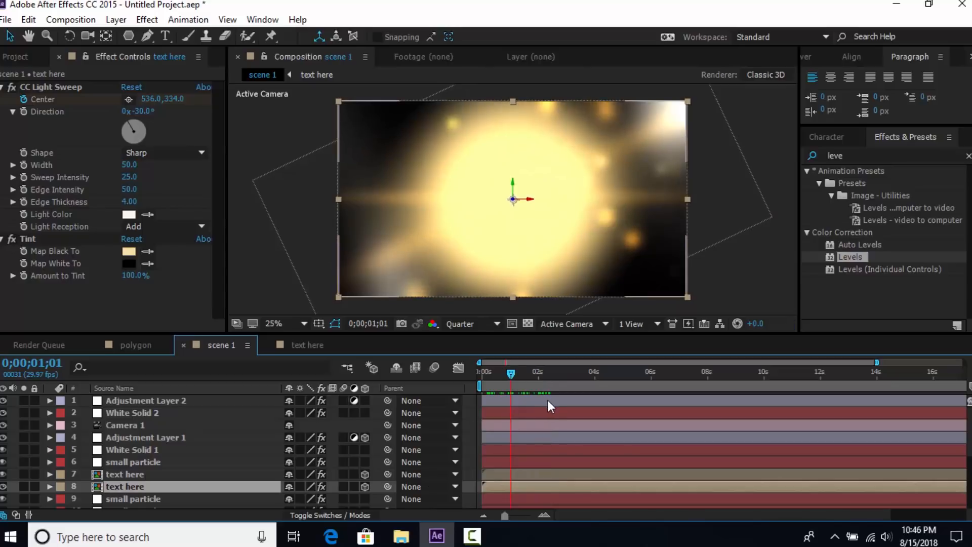
pyautogui.click(535, 447)
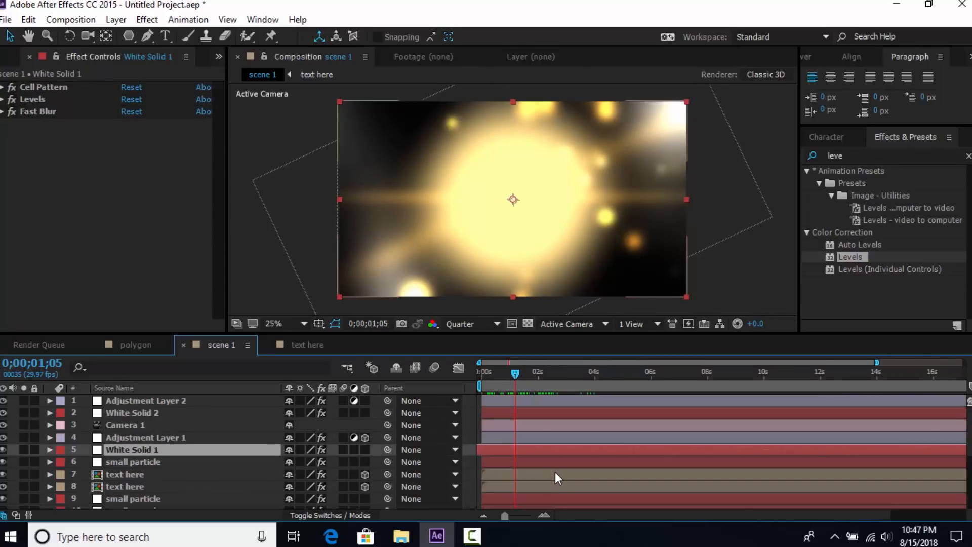
pyautogui.click(268, 296)
pyautogui.press('u')
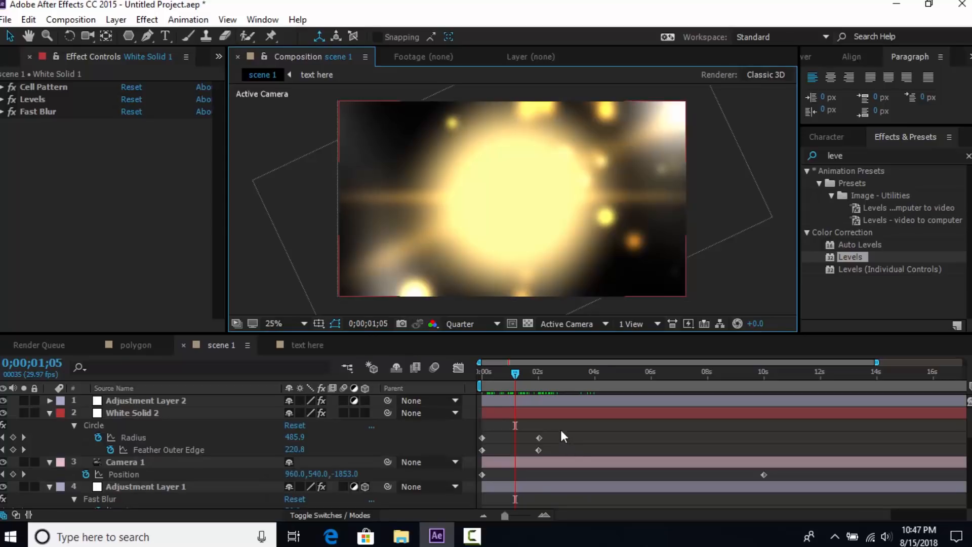
pyautogui.moveTo(560, 427); pyautogui.dragTo(527, 437)
# - Apply Easy Ease to the circle's ending keyframes and lengthen their incoming influence in the speed graph for a softer stop
pyautogui.rightClick(528, 436)
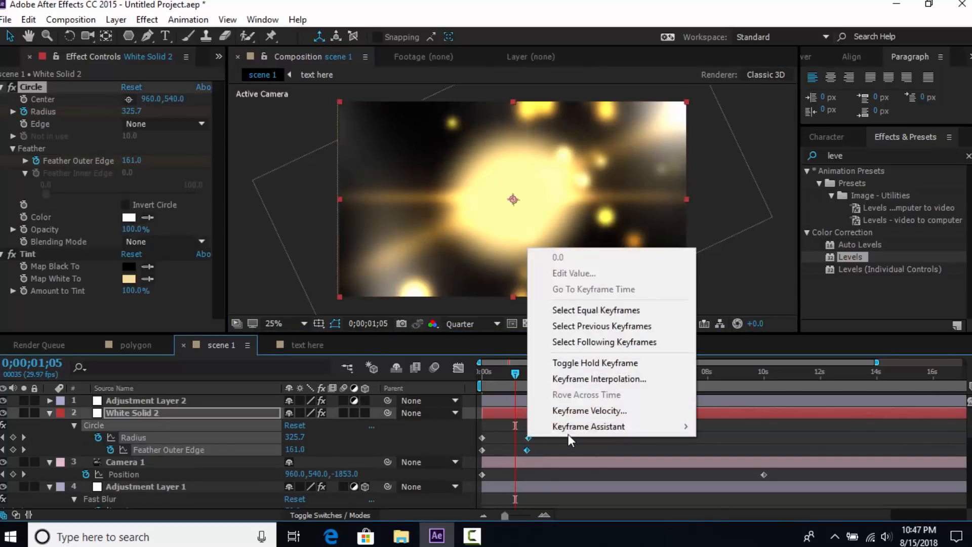
pyautogui.moveTo(568, 430)
pyautogui.click(760, 330)
pyautogui.hotkey('shift', 'F3')
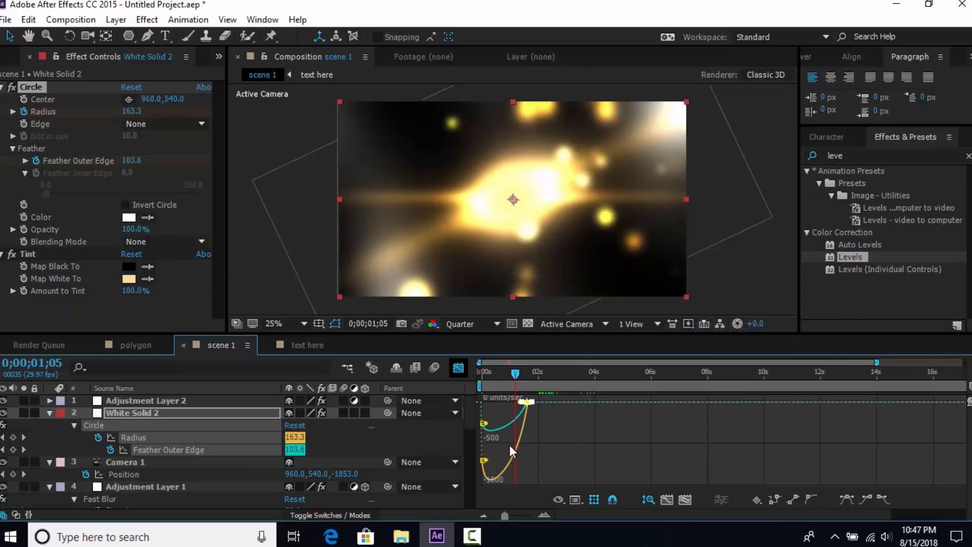
pyautogui.press('=')
pyautogui.press('=')
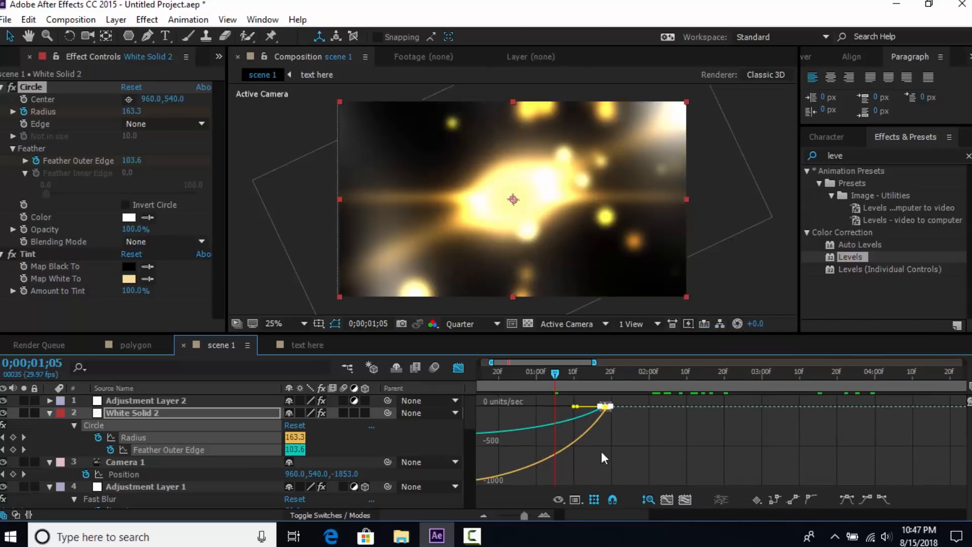
pyautogui.moveTo(575, 405); pyautogui.dragTo(524, 408)
pyautogui.hotkey('shift', 'F3')
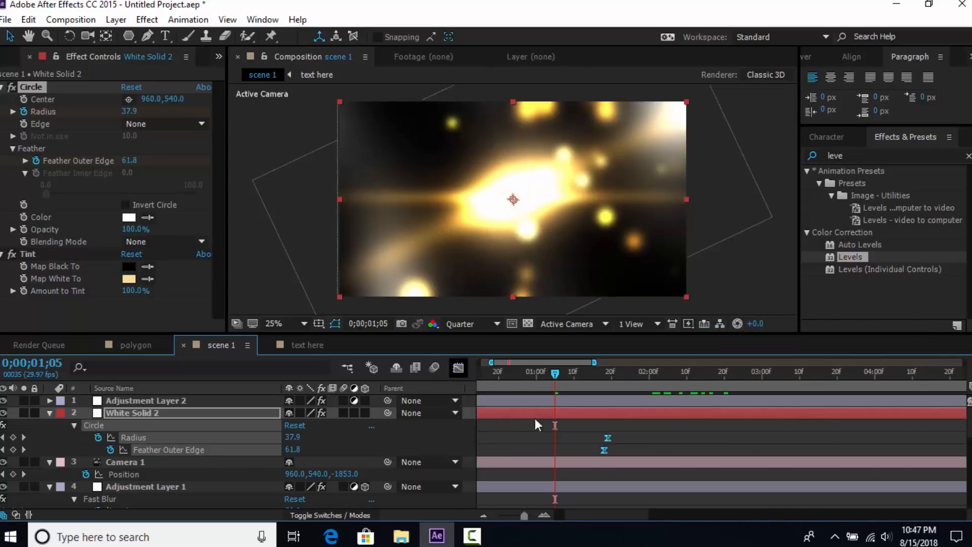
# - Preview scene 1 from the beginning to check the timing of the shrinking circle reveal
pyautogui.press('-')
pyautogui.press('-')
pyautogui.press('Home')
pyautogui.press('space')
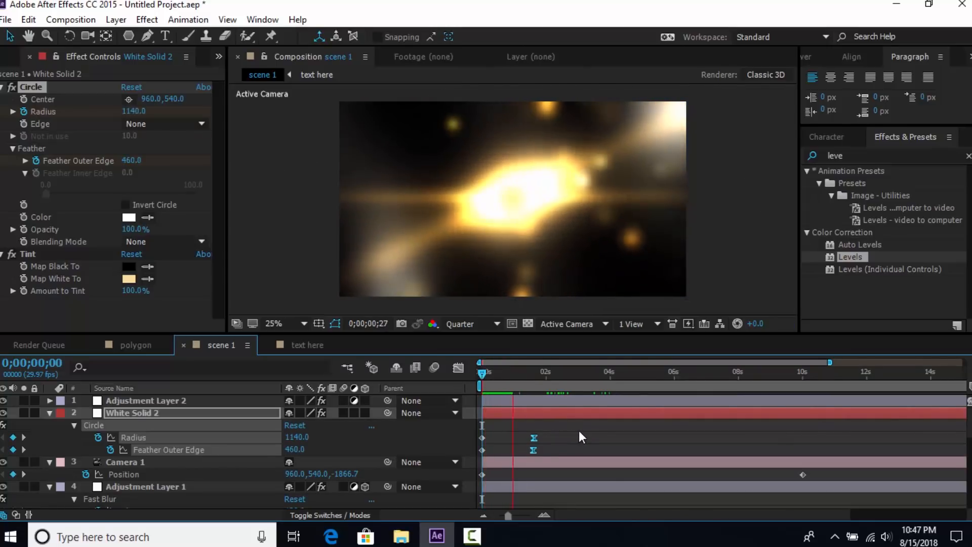
# - Move Adjustment Layer 1's ending Blurriness and Histogram keyframes earlier, to about 1.5 seconds
pyautogui.click(525, 372)
pyautogui.scroll(-3, 562, 447)
pyautogui.moveTo(565, 430); pyautogui.dragTo(547, 466)
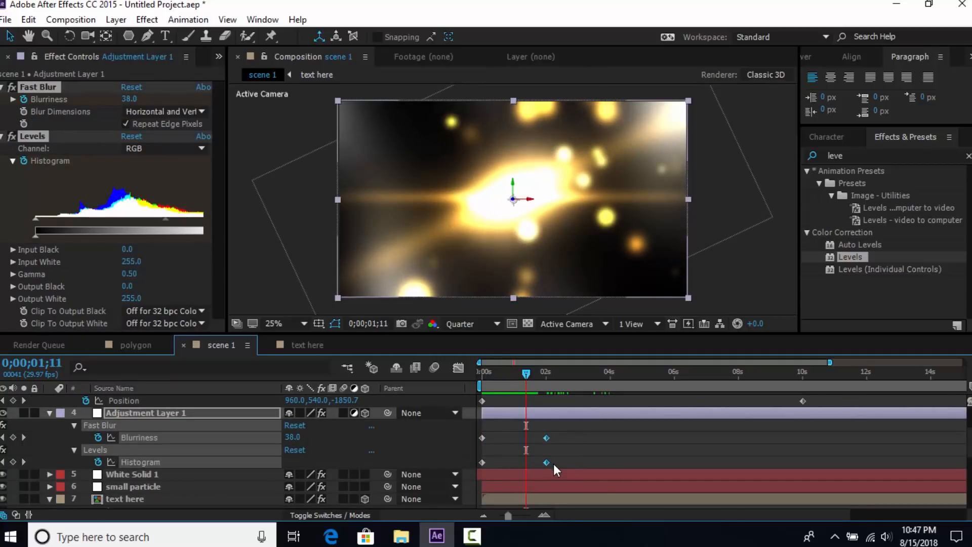
pyautogui.moveTo(546, 464); pyautogui.dragTo(526, 463)
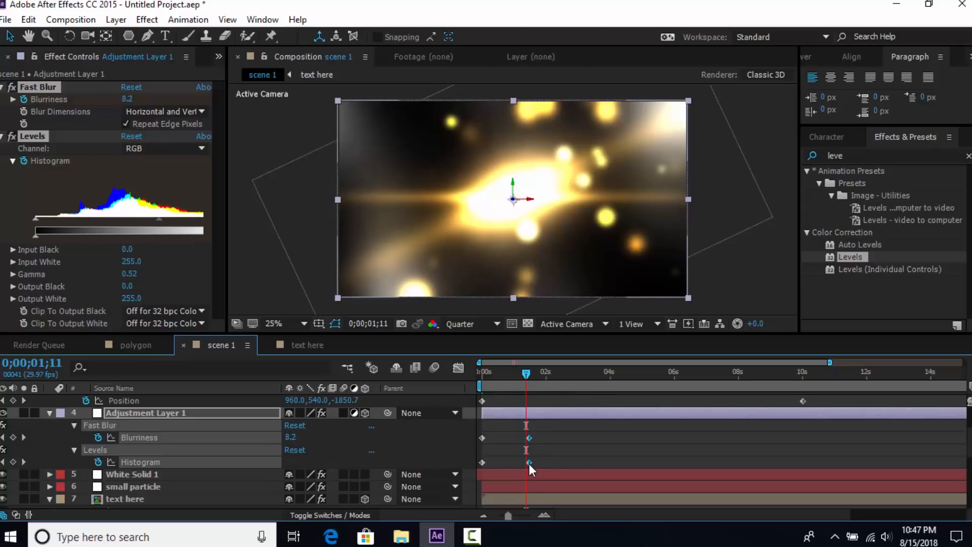
# - Apply Easy Ease to Adjustment Layer 1's ending Blurriness and Histogram keyframes and lengthen their incoming influence in the speed graph
pyautogui.rightClick(527, 437)
pyautogui.moveTo(600, 430)
pyautogui.click(763, 332)
pyautogui.click(458, 367)
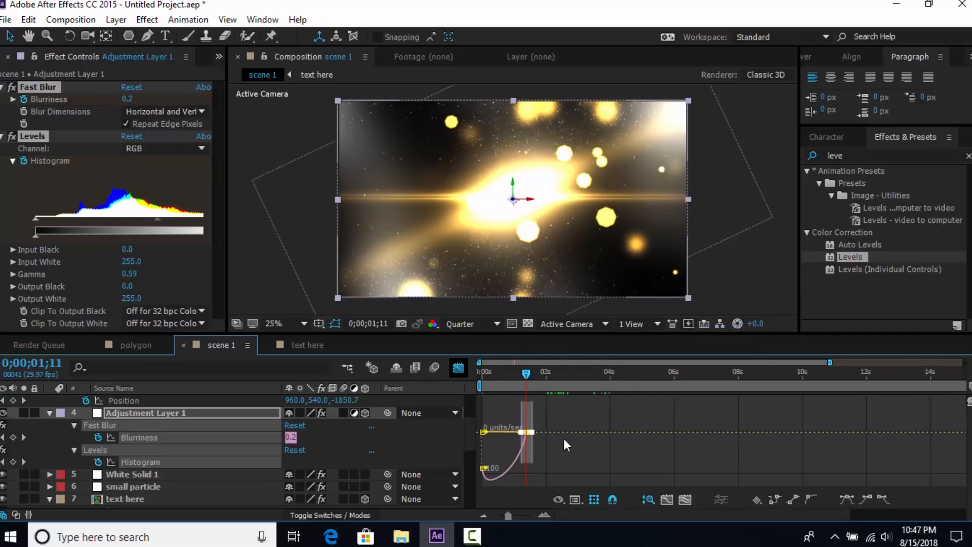
pyautogui.scroll(1, 519, 430)
pyautogui.moveTo(520, 409); pyautogui.dragTo(476, 394)
pyautogui.click(459, 369)
# - Preview scene 1 to check the blur and light transition into the title, stopping at 0;00;03;21
pyautogui.scroll(-1, 556, 453)
pyautogui.click(556, 453)
pyautogui.press('space')
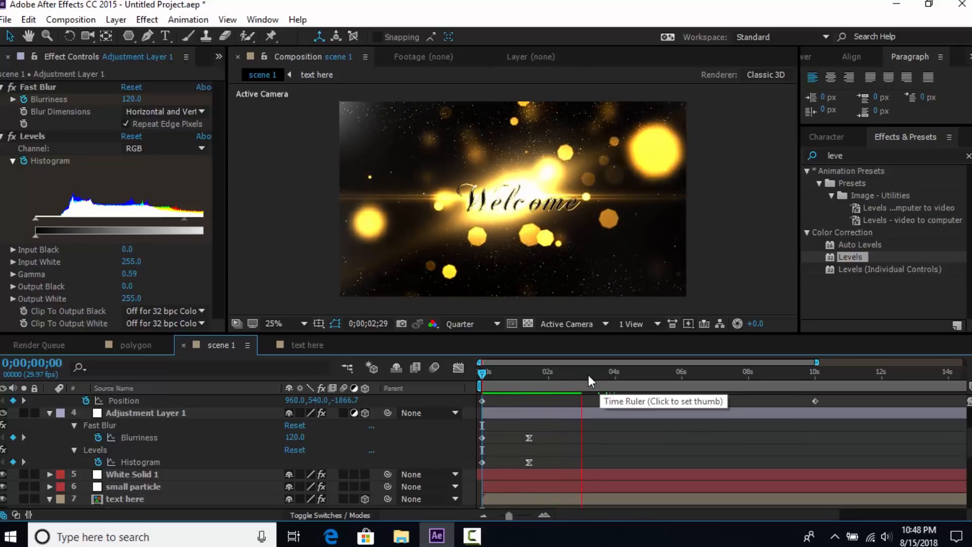
pyautogui.click(605, 373)
# - Collapse the expanded properties of the solid, camera, adjustment and text layers in scene 1
pyautogui.scroll(3, 51, 419)
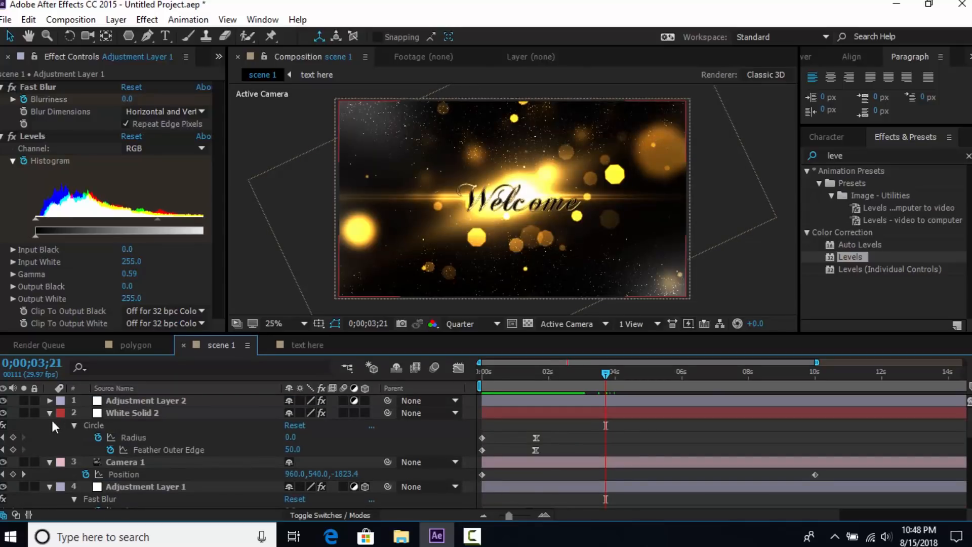
pyautogui.click(50, 412)
pyautogui.click(50, 450)
pyautogui.click(49, 425)
pyautogui.click(49, 474)
pyautogui.click(49, 473)
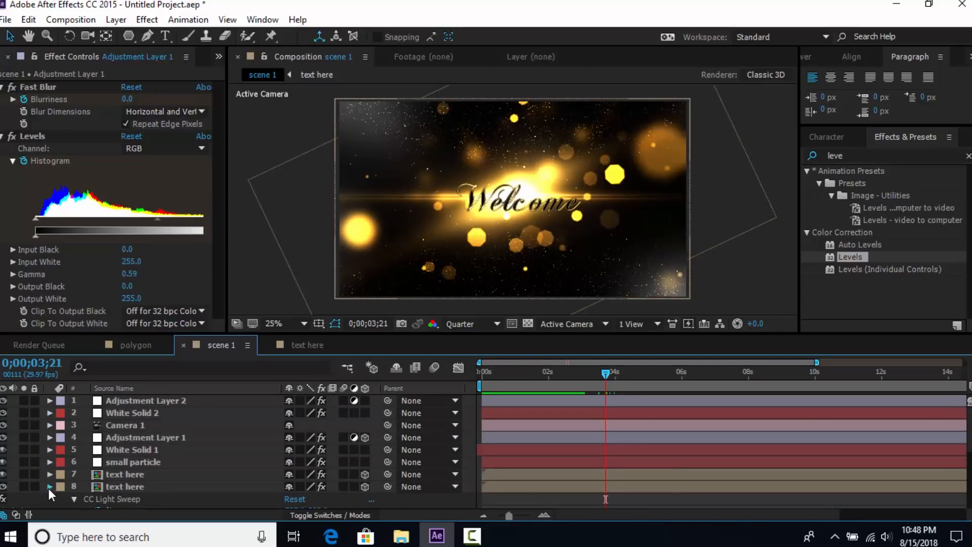
pyautogui.click(48, 486)
# - Create a 1920 × 1080, 29.97 fps composition named "main comp" with a duration of 0;00;20;24
pyautogui.click(63, 53)
pyautogui.click(39, 325)
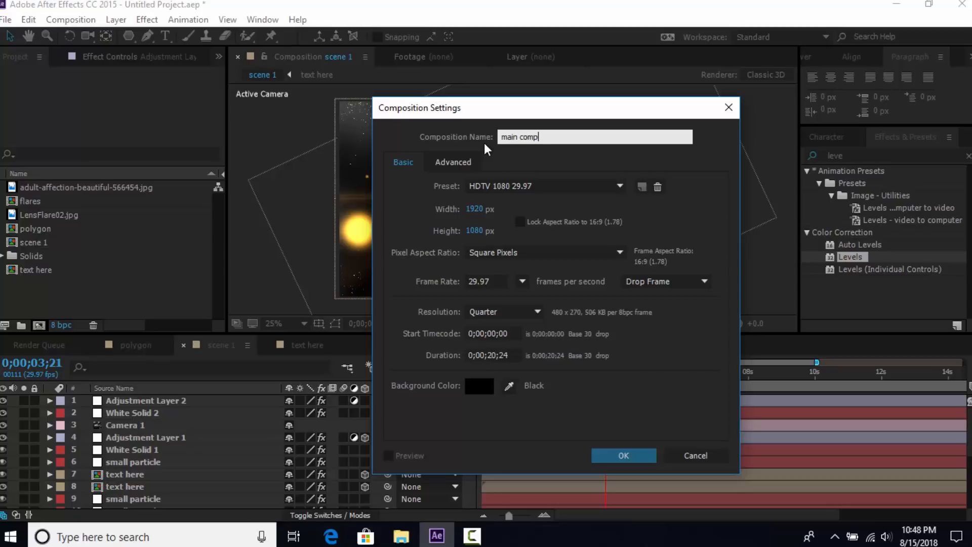
pyautogui.click(618, 459)
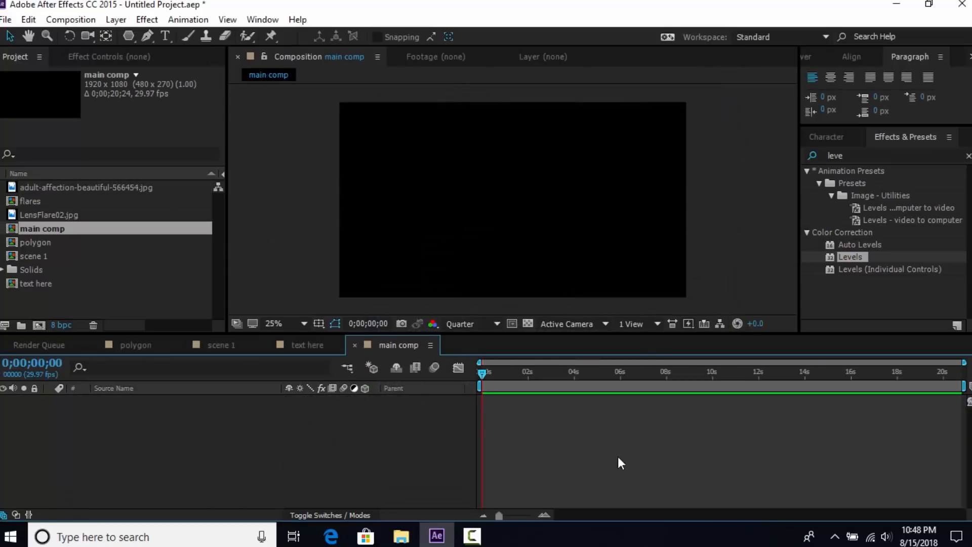
# - Duplicate the scene 1 composition as scene 2 and place scene 1 in the main comp
pyautogui.click(36, 256)
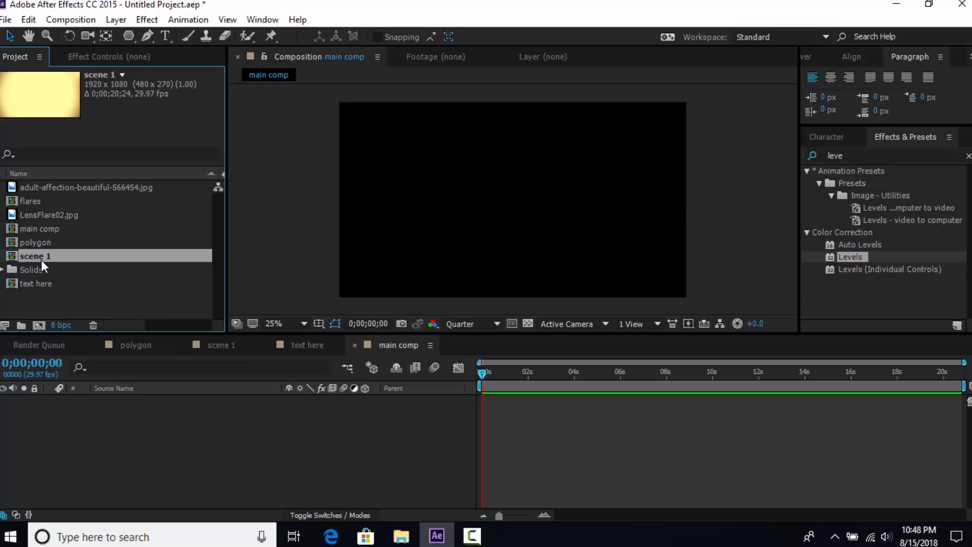
pyautogui.hotkey('ctrl', 'd')
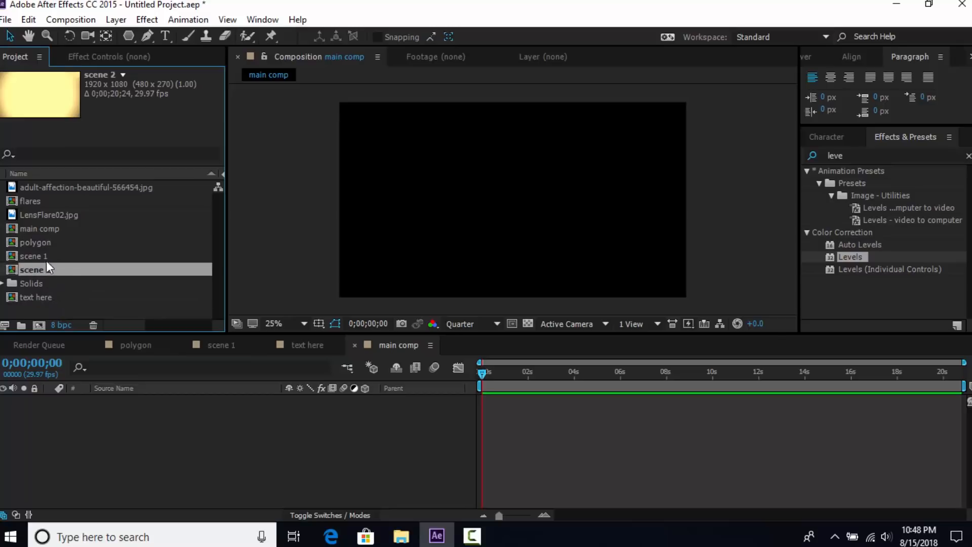
pyautogui.click(20, 260)
pyautogui.moveTo(120, 379); pyautogui.dragTo(122, 406)
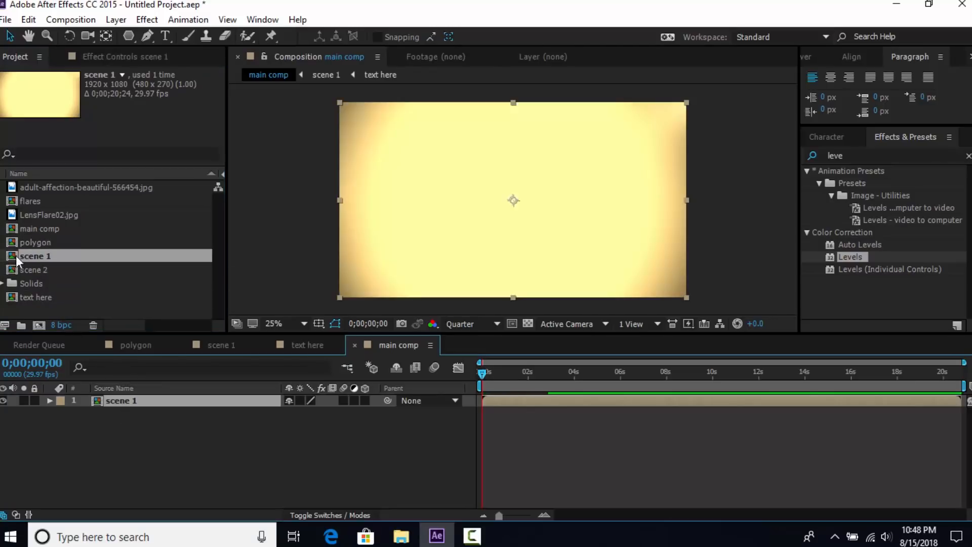
# - Add scene 2 above scene 1 in the main comp and shift its start to about 5 seconds
pyautogui.click(12, 272)
pyautogui.moveTo(16, 270); pyautogui.dragTo(135, 400)
pyautogui.moveTo(530, 402); pyautogui.dragTo(627, 403)
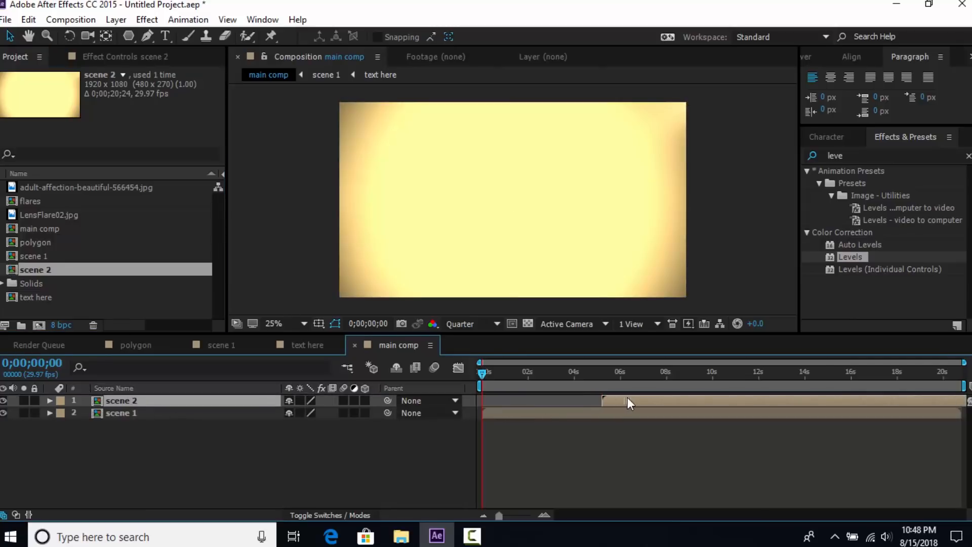
pyautogui.moveTo(480, 373); pyautogui.dragTo(602, 399)
# - Create a 1920 × 1080, 29.97 fps composition named "image placeholder" lasting 0;00;20;24
pyautogui.click(113, 311)
pyautogui.click(39, 325)
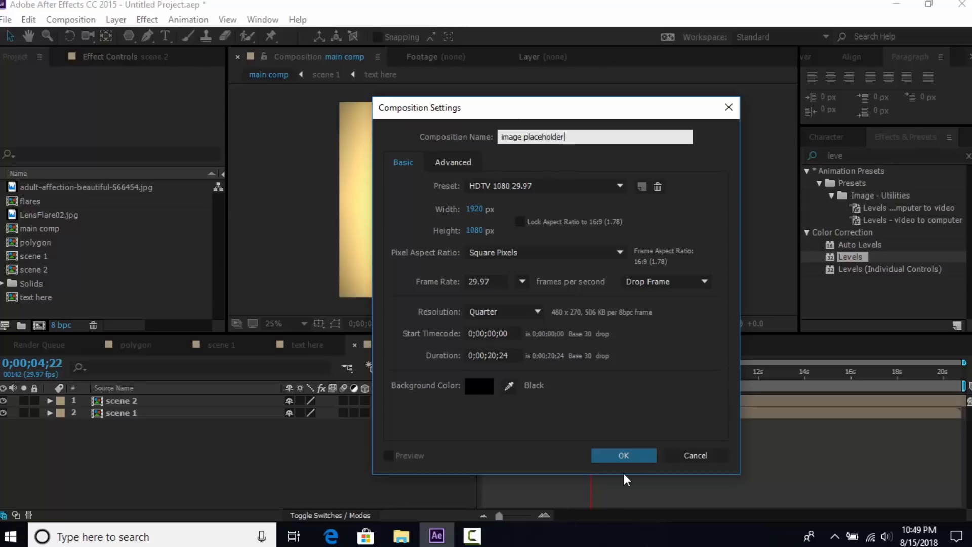
pyautogui.click(621, 457)
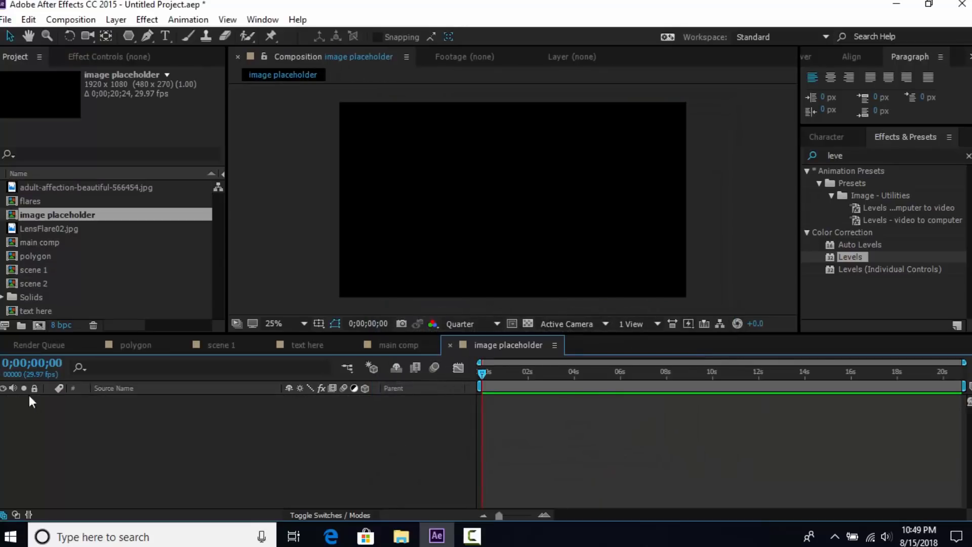
# - Add adult-affection-beautiful-566454.jpg to the image placeholder composition, then scale it down and reposition it so the couple fills the frame
pyautogui.click(14, 186)
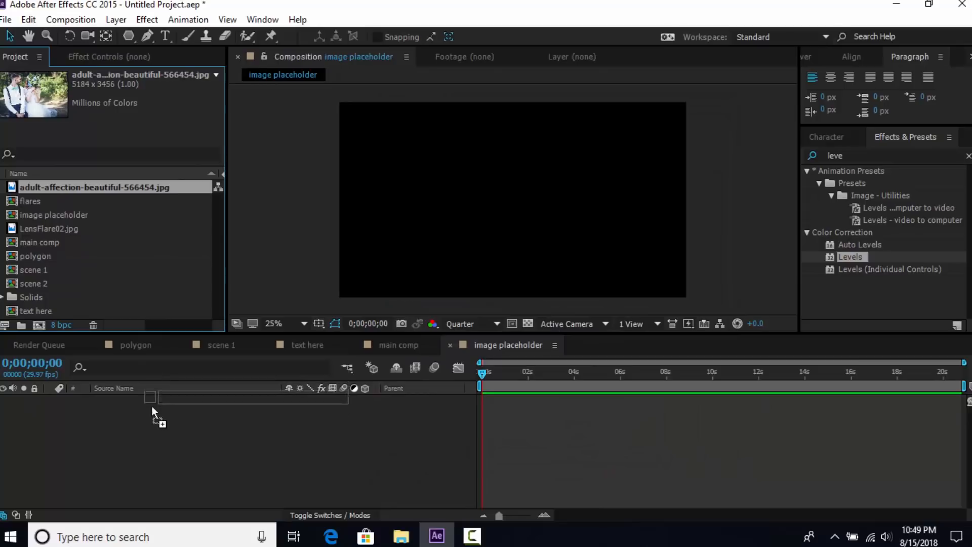
pyautogui.moveTo(151, 406); pyautogui.dragTo(154, 427)
pyautogui.scroll(-1, 550, 216)
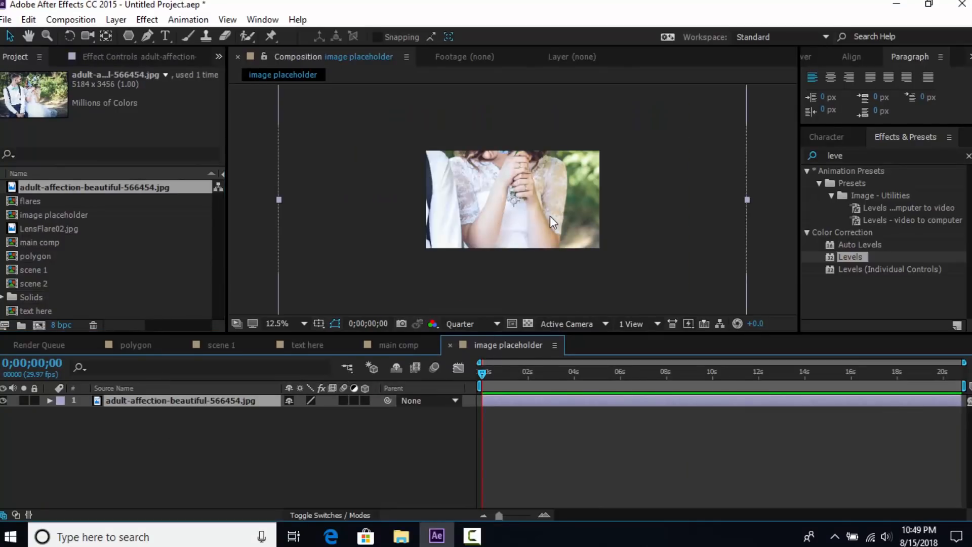
pyautogui.moveTo(566, 211); pyautogui.dragTo(625, 270)
pyautogui.moveTo(352, 122); pyautogui.dragTo(426, 206)
pyautogui.moveTo(516, 270); pyautogui.dragTo(454, 203)
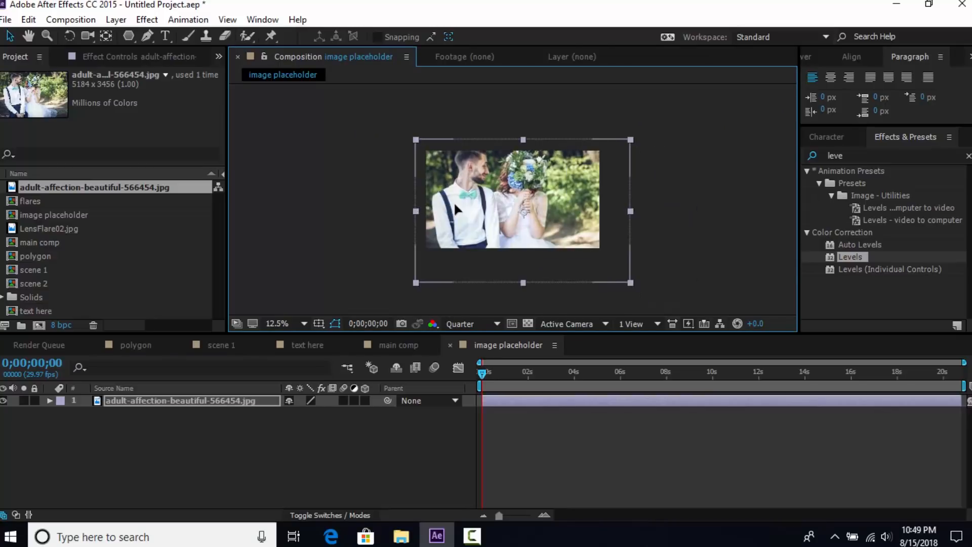
# - Enlarge the couple photo and animate its Position from 1384, 900 at the start to 1032, 900 at 0;00;06;01
pyautogui.moveTo(630, 283)
pyautogui.mouseDown()
pyautogui.moveTo(668, 312)
pyautogui.moveTo(637, 283)
pyautogui.mouseUp()
pyautogui.click(93, 430)
pyautogui.click(186, 403)
pyautogui.press('p')
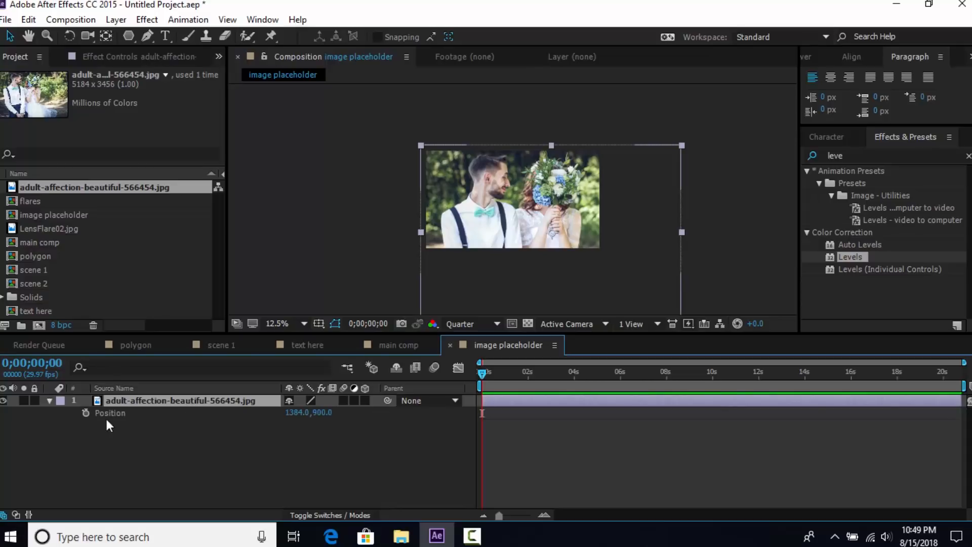
pyautogui.click(86, 413)
pyautogui.moveTo(485, 372); pyautogui.dragTo(591, 375)
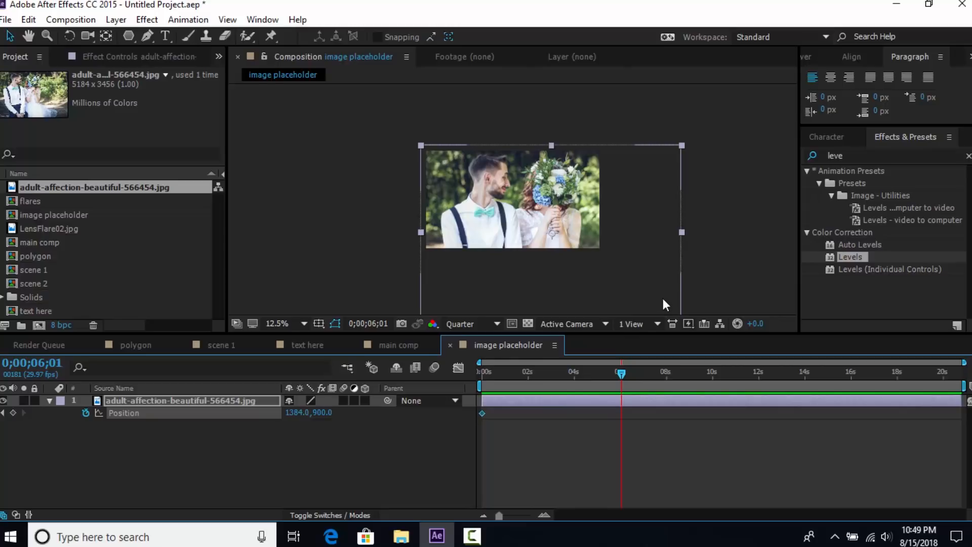
pyautogui.moveTo(671, 291); pyautogui.dragTo(638, 295)
pyautogui.click(584, 427)
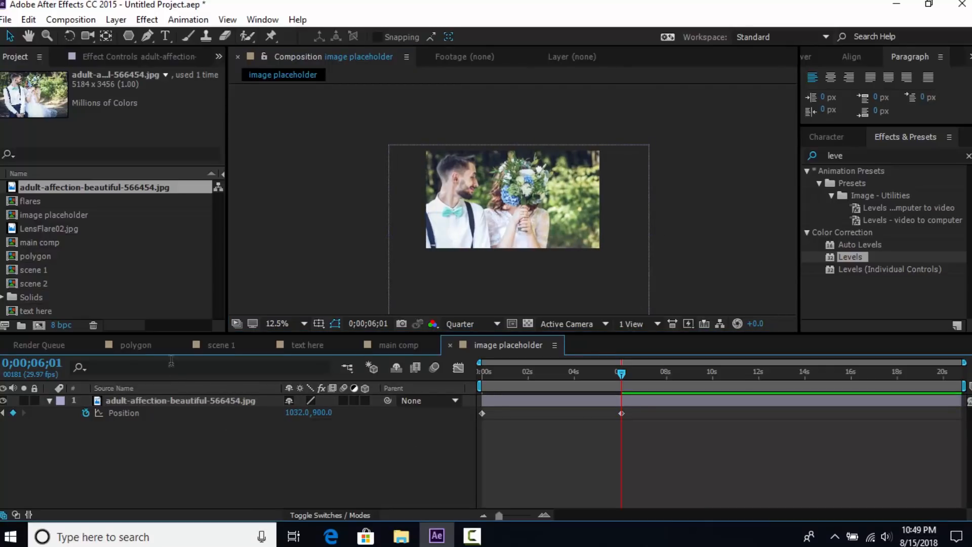
# - Open scene 2 from the main comp and add the image placeholder composition between the particle layers and the polygon layer
pyautogui.click(212, 347)
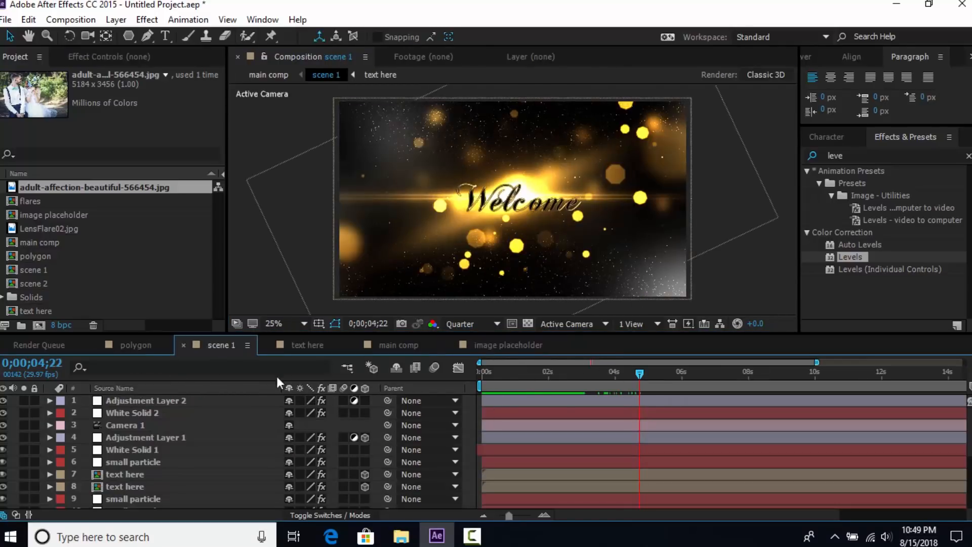
pyautogui.click(388, 346)
pyautogui.doubleClick(636, 399)
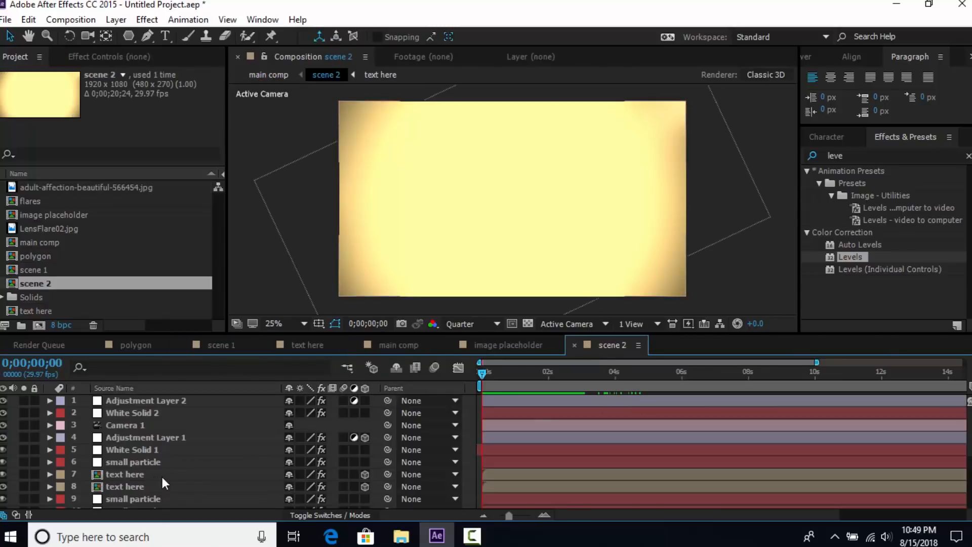
pyautogui.scroll(-5, 167, 481)
pyautogui.click(49, 219)
pyautogui.moveTo(90, 215); pyautogui.dragTo(138, 494)
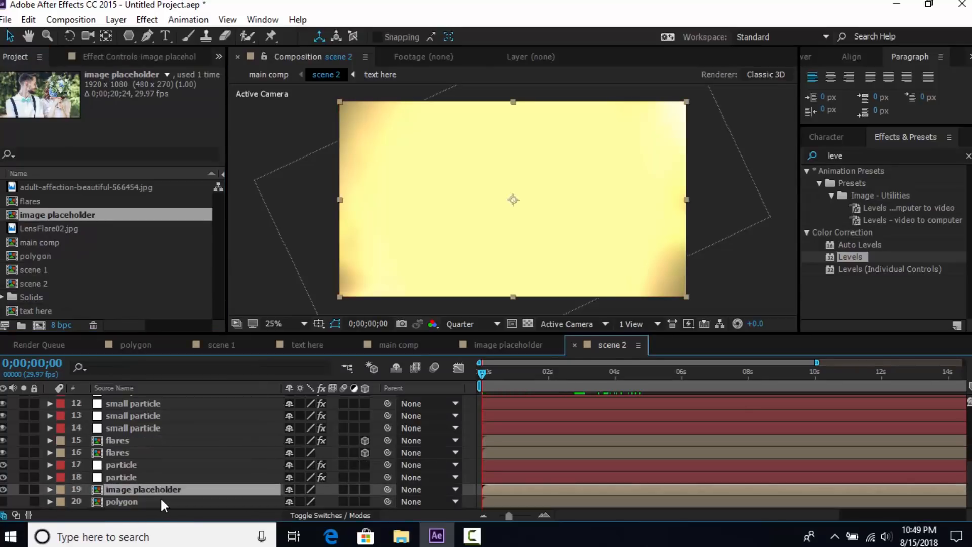
# - At 0;00;02;09, move both flares layers in scene 2 down to the lower part of the frame
pyautogui.moveTo(489, 373); pyautogui.dragTo(556, 382)
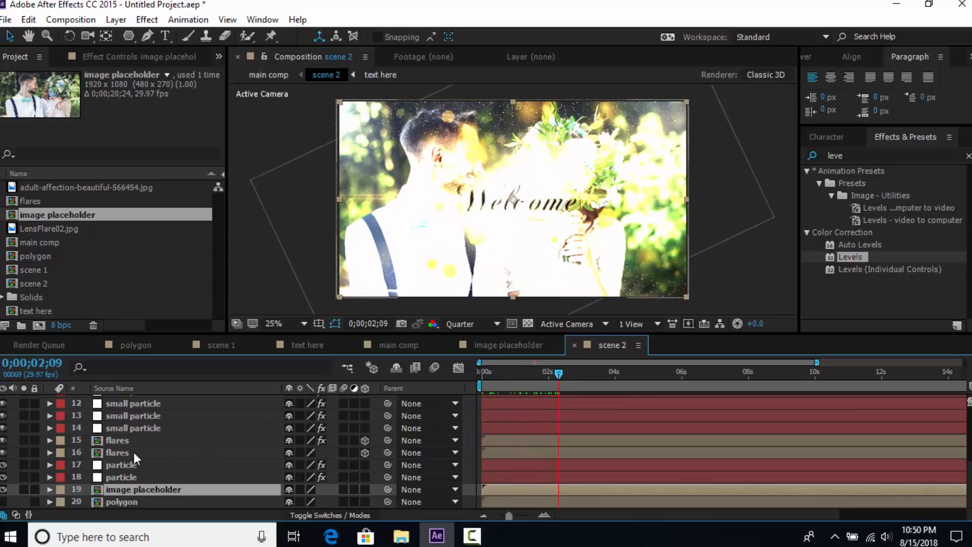
pyautogui.click(154, 440)
pyautogui.keyDown('ctrl'); pyautogui.click(120, 457); pyautogui.keyUp('ctrl')
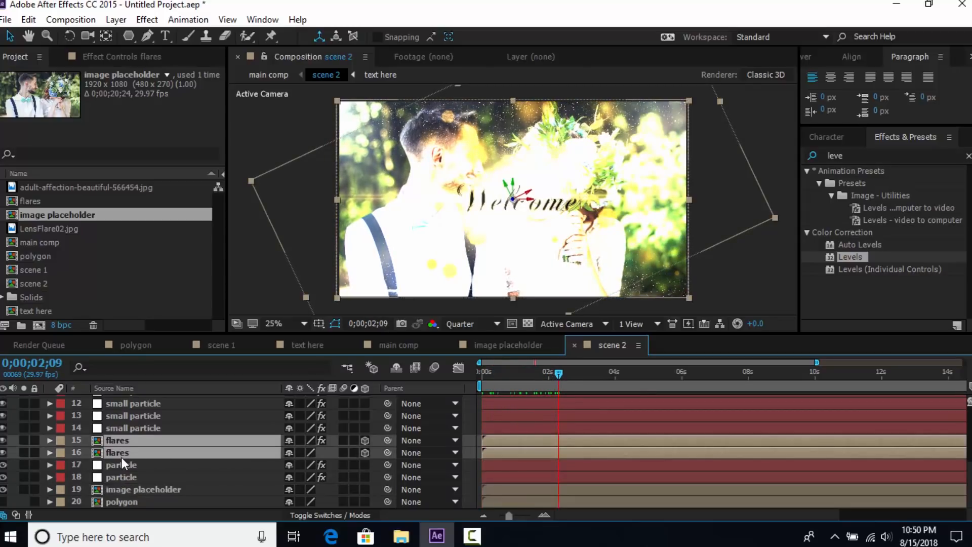
pyautogui.moveTo(547, 205); pyautogui.dragTo(546, 269)
# - Duplicate the text here composition as text here 2 and replace both text here layers in scene 2 with it
pyautogui.scroll(2, 140, 441)
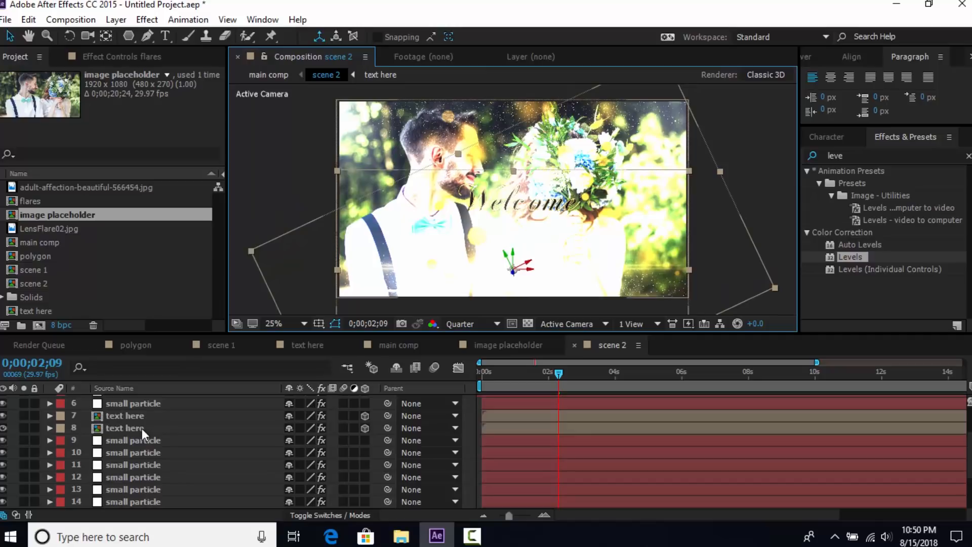
pyautogui.click(142, 428)
pyautogui.click(84, 313)
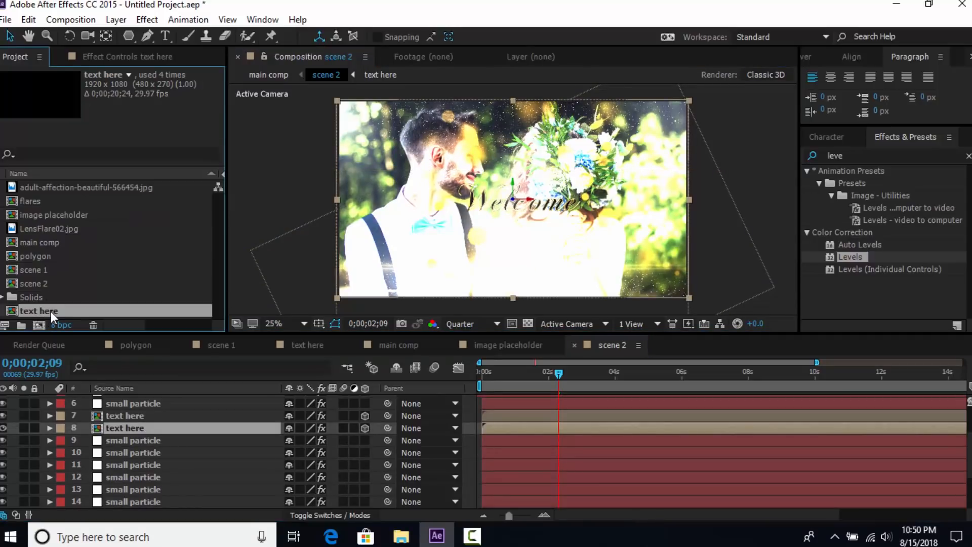
pyautogui.hotkey('ctrl', 'd')
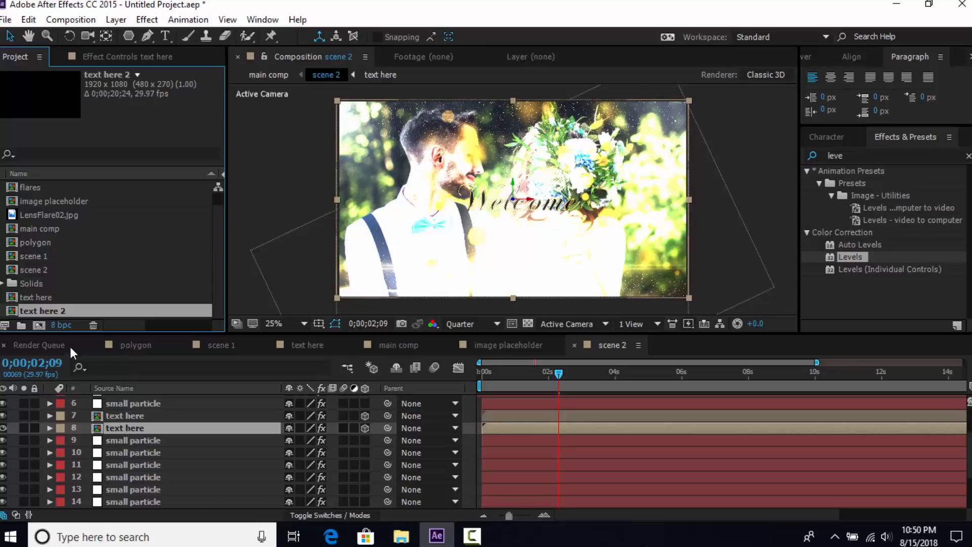
pyautogui.moveTo(13, 318); pyautogui.dragTo(120, 428)
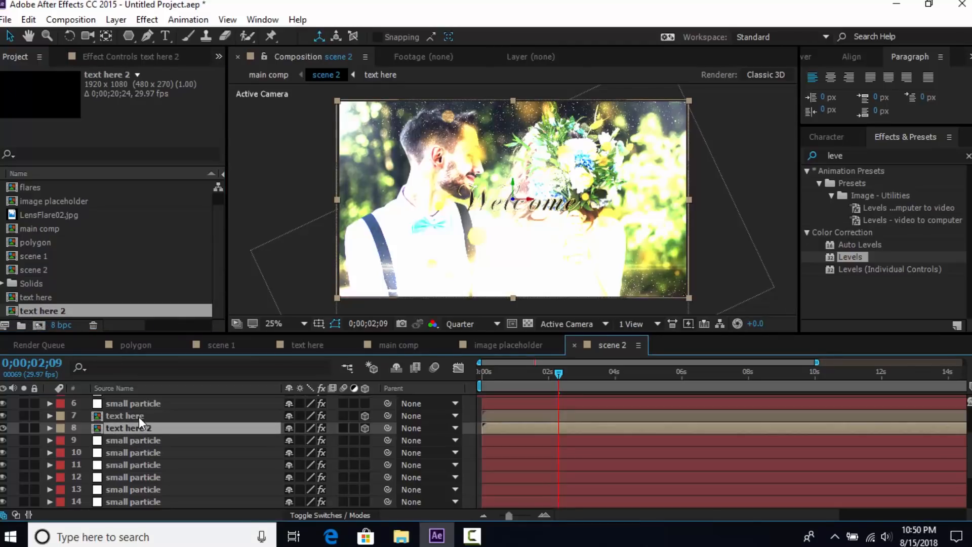
pyautogui.moveTo(14, 310); pyautogui.dragTo(121, 414)
# - Open the text here 2 composition and change its Welcome text to "Love Session"
pyautogui.doubleClick(136, 428)
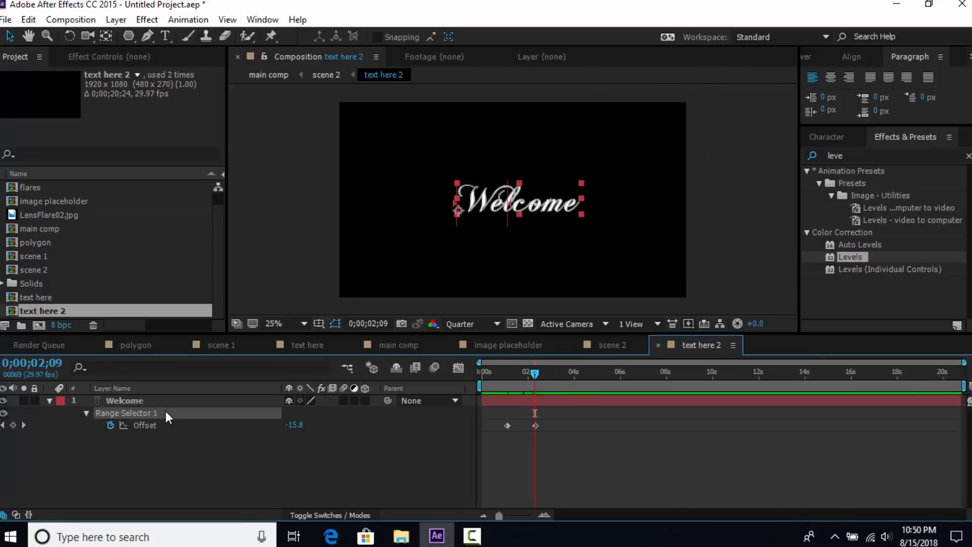
pyautogui.click(188, 400)
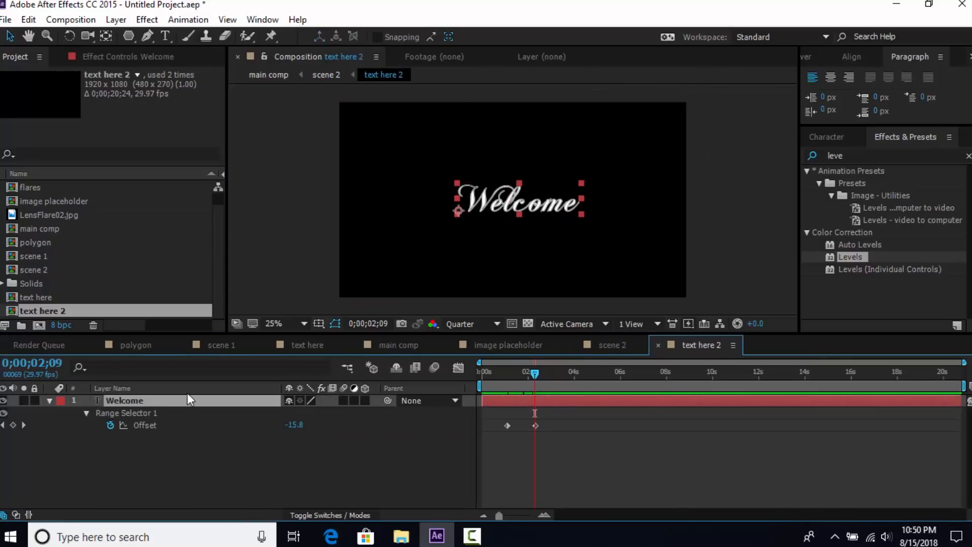
pyautogui.click(167, 33)
pyautogui.doubleClick(567, 223)
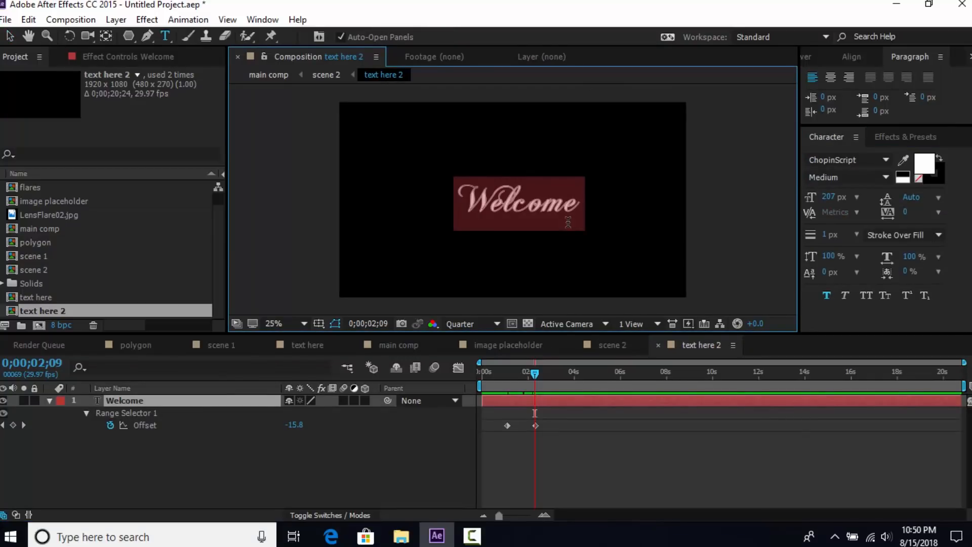
pyautogui.write('Love Session')
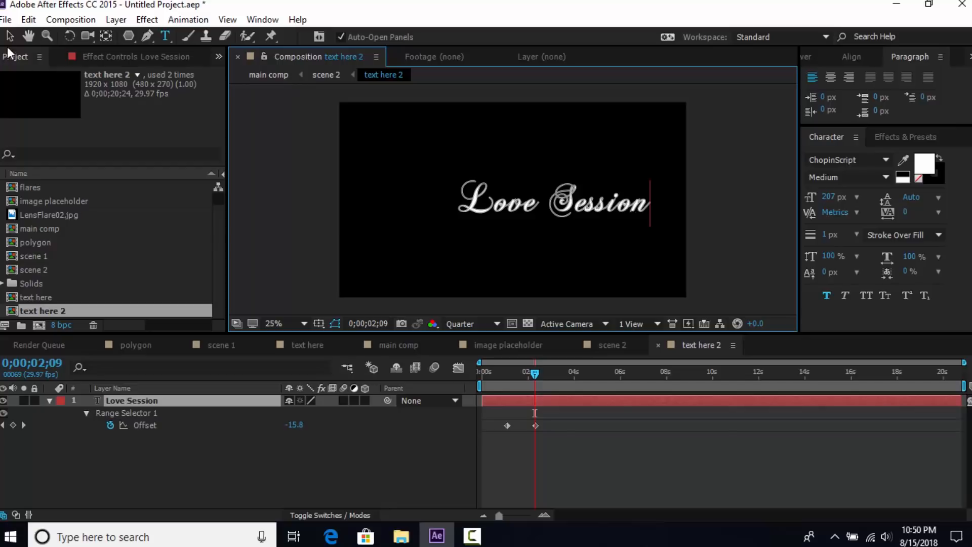
pyautogui.click(10, 35)
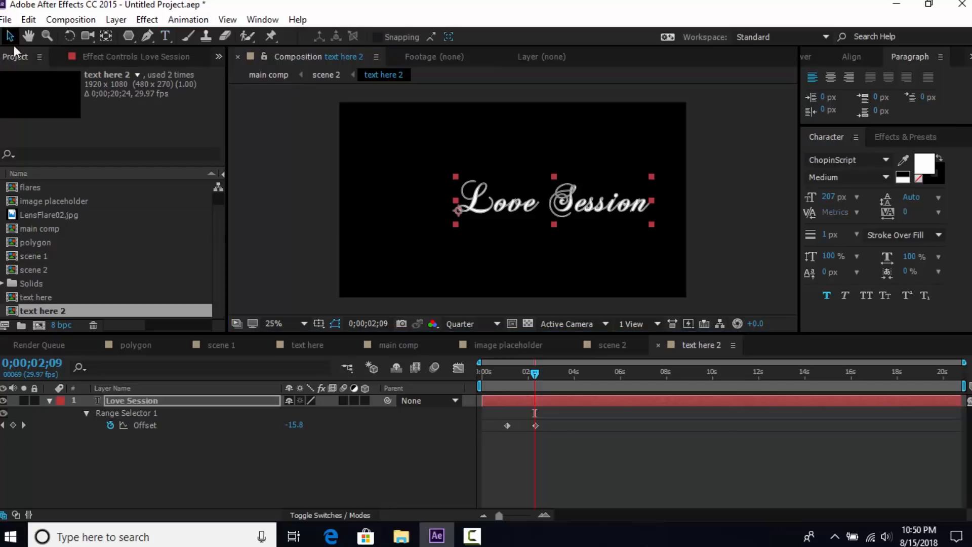
# - Center the Love Session text horizontally, lower it toward the bottom of the frame, and preview it in the main comp
pyautogui.click(856, 60)
pyautogui.click(841, 94)
pyautogui.moveTo(512, 224); pyautogui.dragTo(534, 272)
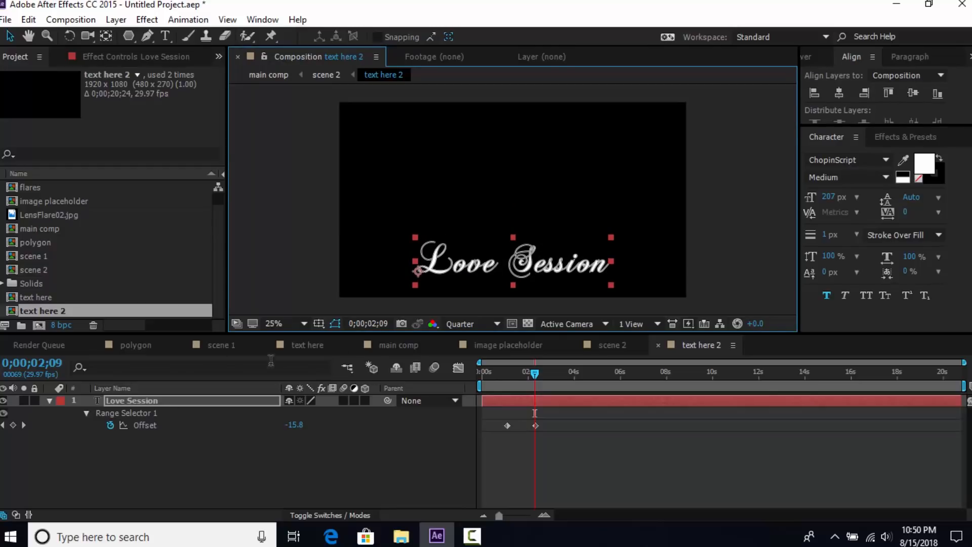
pyautogui.click(413, 345)
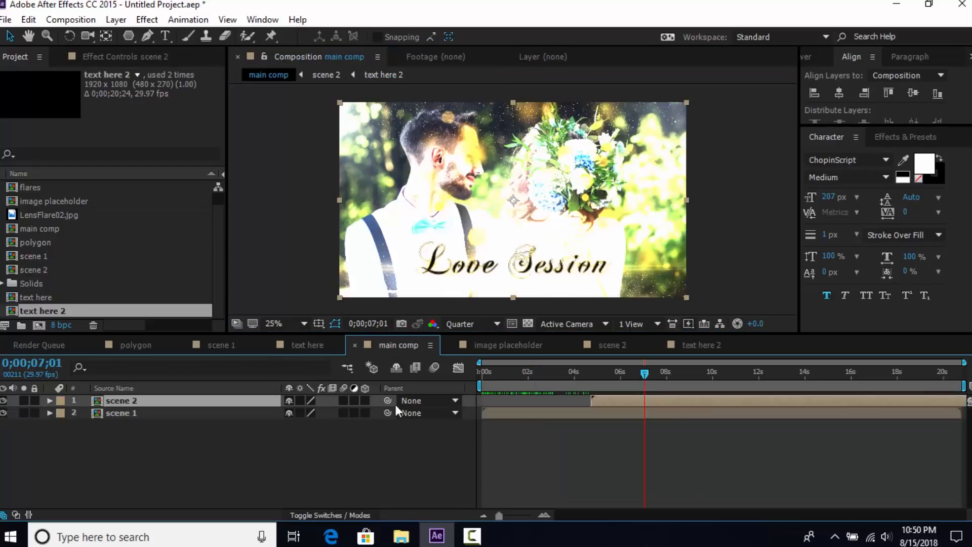
pyautogui.moveTo(556, 371); pyautogui.dragTo(743, 372)
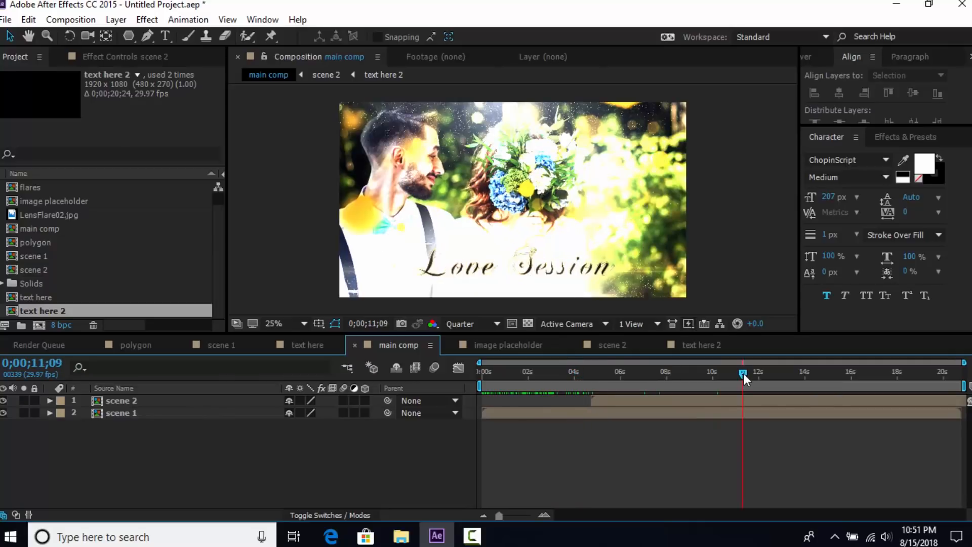